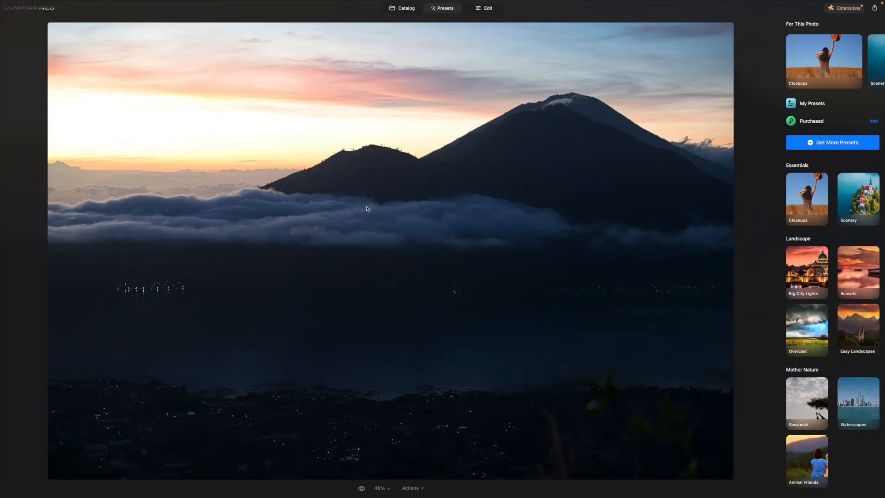
- Inspect the clouds, mountain ridge and shoreline lights of the sunset photo at 100% zoom and at full view
{"action": "left_click", "coordinate": [359, 172]}
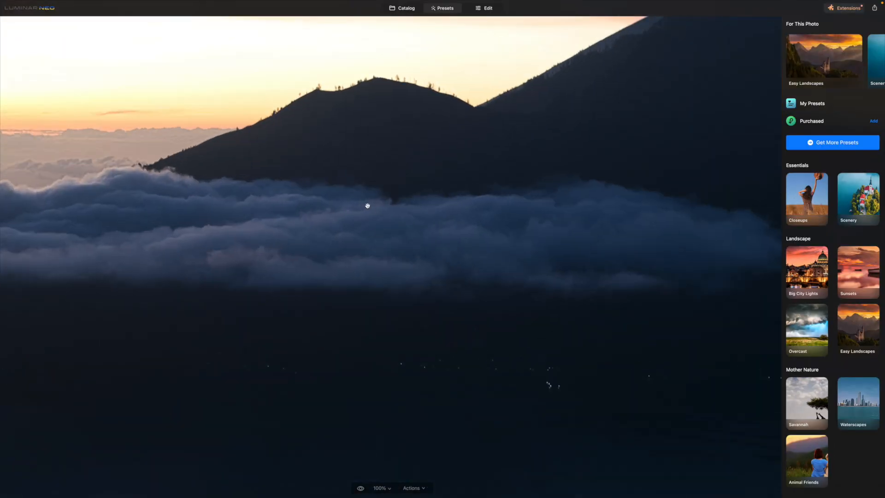
{"action": "left_click", "coordinate": [367, 206]}
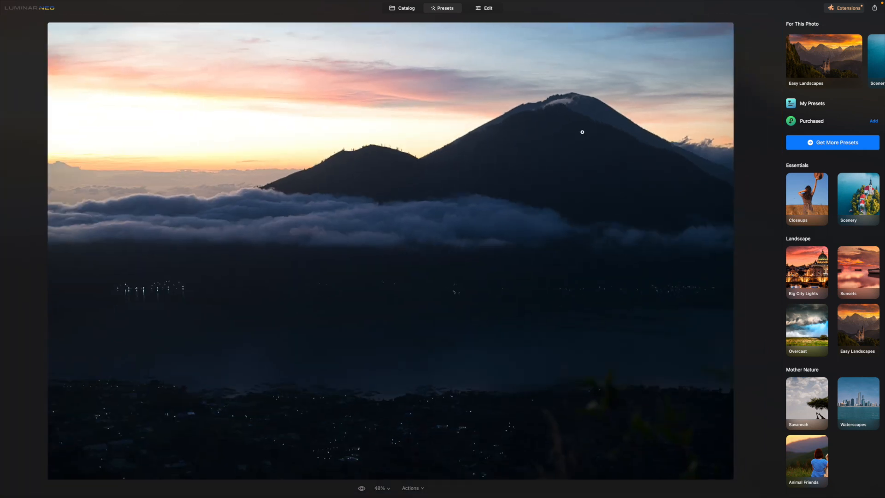
{"action": "left_click", "coordinate": [473, 184]}
{"action": "left_click", "coordinate": [473, 184]}
{"action": "left_click", "coordinate": [407, 275]}
{"action": "left_click", "coordinate": [412, 268]}
{"action": "left_click", "coordinate": [345, 219]}
{"action": "left_click_drag", "start_coordinate": [519, 208], "coordinate": [137, 206]}
{"action": "left_click_drag", "start_coordinate": [316, 212], "coordinate": [617, 223]}
{"action": "left_click", "coordinate": [470, 144]}
{"action": "left_click", "coordinate": [431, 209]}
{"action": "left_click_drag", "start_coordinate": [464, 254], "coordinate": [302, 107]}
{"action": "left_click_drag", "start_coordinate": [544, 235], "coordinate": [338, 197]}
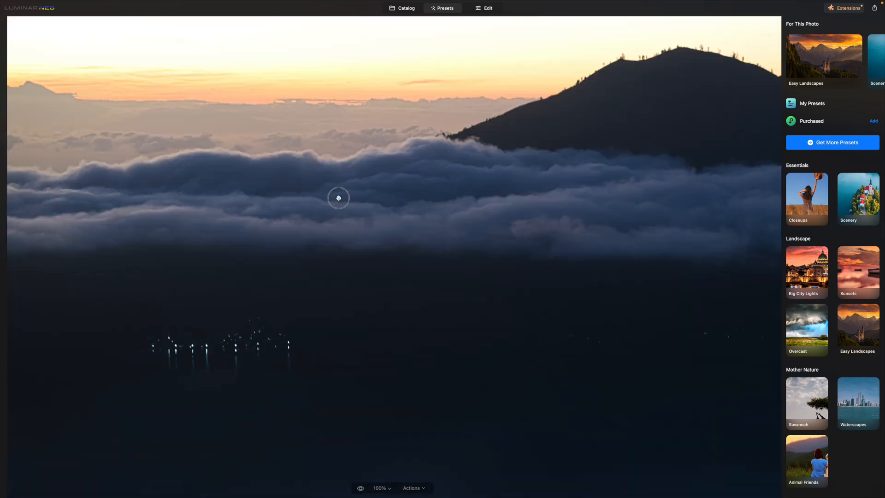
{"action": "left_click", "coordinate": [411, 152]}
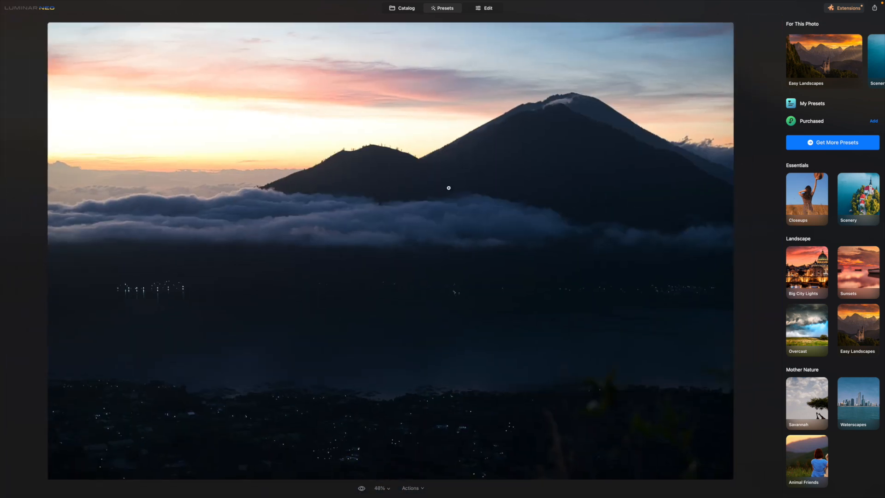
{"action": "mouse_move", "coordinate": [782, 82]}
{"action": "left_click", "coordinate": [256, 218]}
{"action": "left_click", "coordinate": [254, 218]}
- Browse the preset collections and apply the Forest Stream preset from the recommended Easy Landscapes collection
{"action": "left_click", "coordinate": [878, 59]}
{"action": "left_click", "coordinate": [877, 60]}
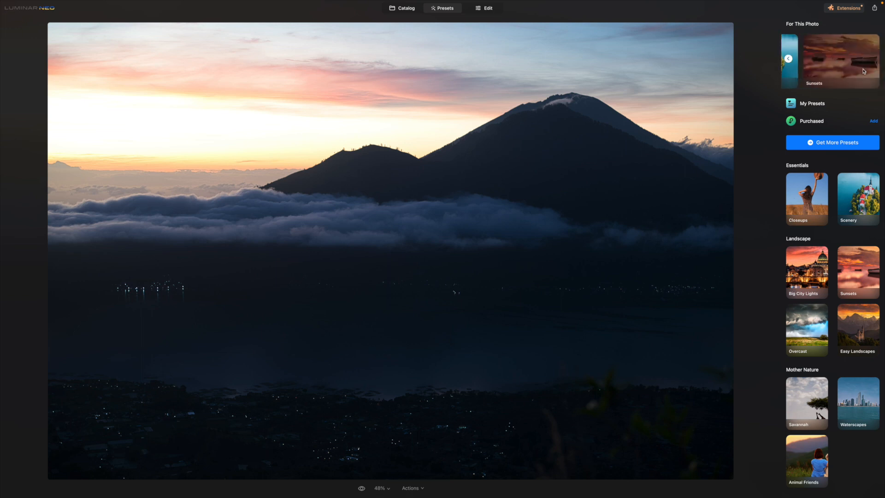
{"action": "scroll", "coordinate": [832, 237], "scroll_direction": "down", "scroll_amount": 5}
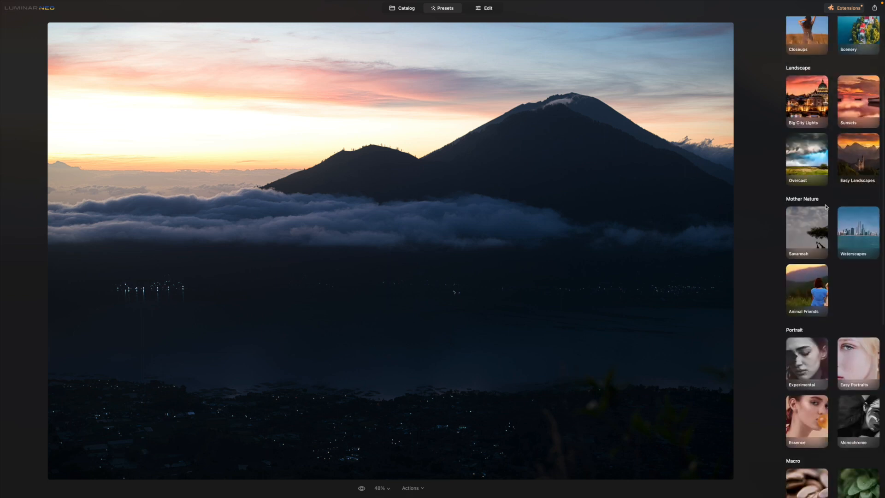
{"action": "scroll", "coordinate": [826, 207], "scroll_direction": "down", "scroll_amount": 10}
{"action": "scroll", "coordinate": [826, 207], "scroll_direction": "up", "scroll_amount": 15}
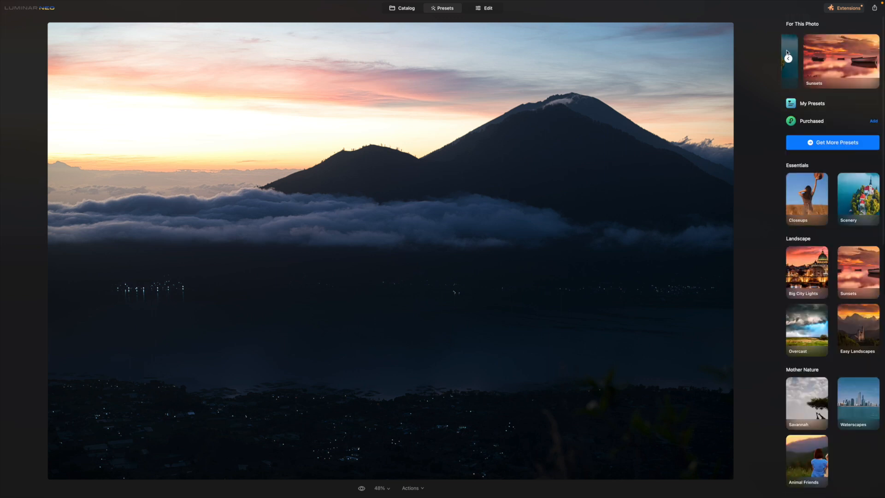
{"action": "left_click", "coordinate": [788, 59]}
{"action": "left_click", "coordinate": [788, 59]}
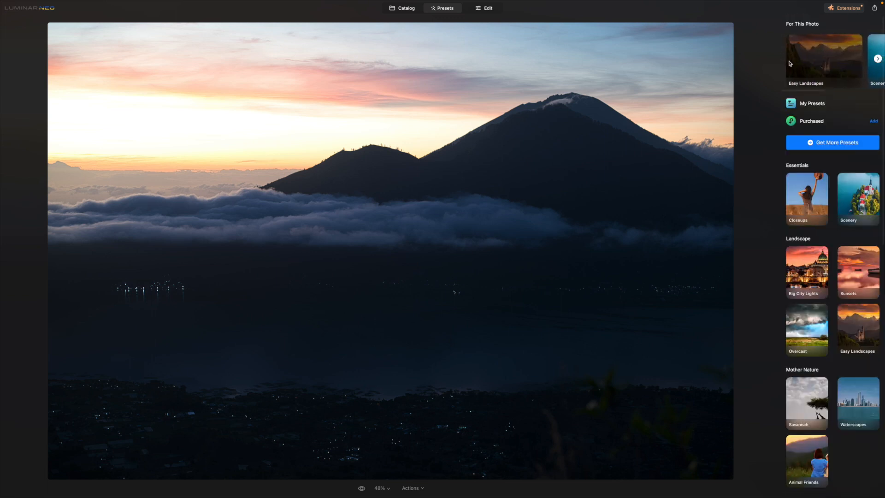
{"action": "left_click", "coordinate": [833, 66]}
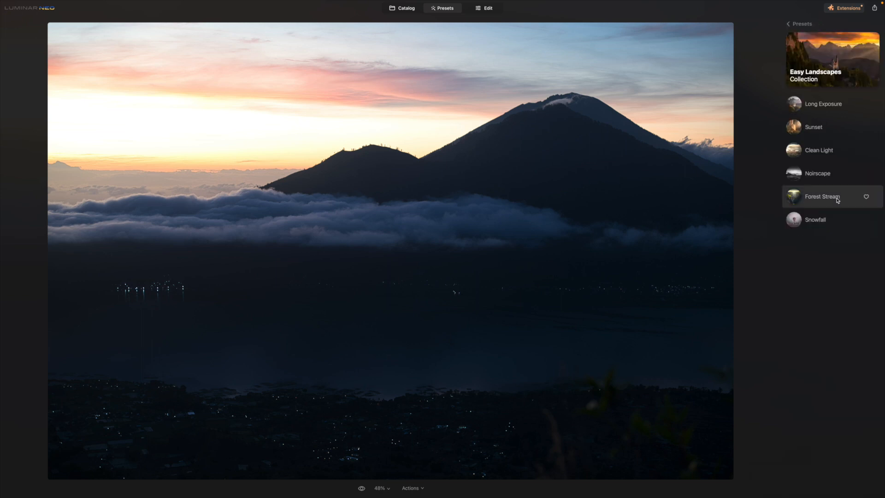
{"action": "left_click", "coordinate": [837, 199]}
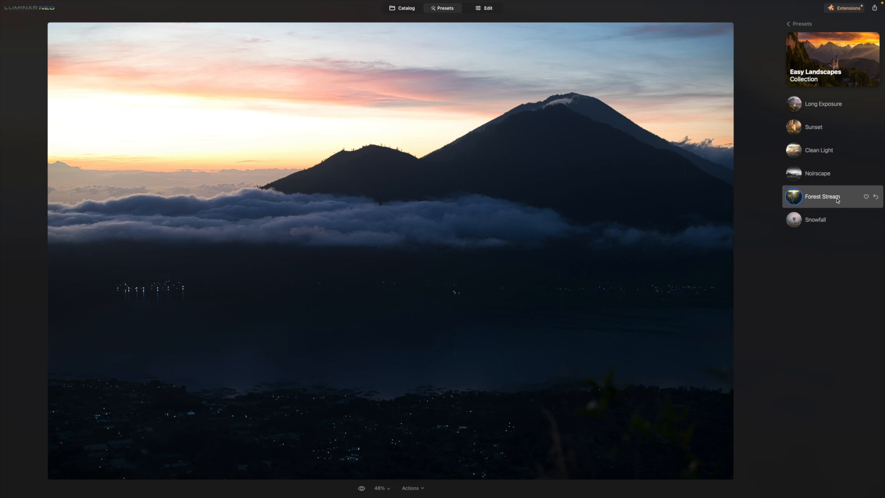
- Compare the photo before and after the Forest Stream preset, both at full view and at 100% zoom
{"action": "left_click", "coordinate": [330, 195]}
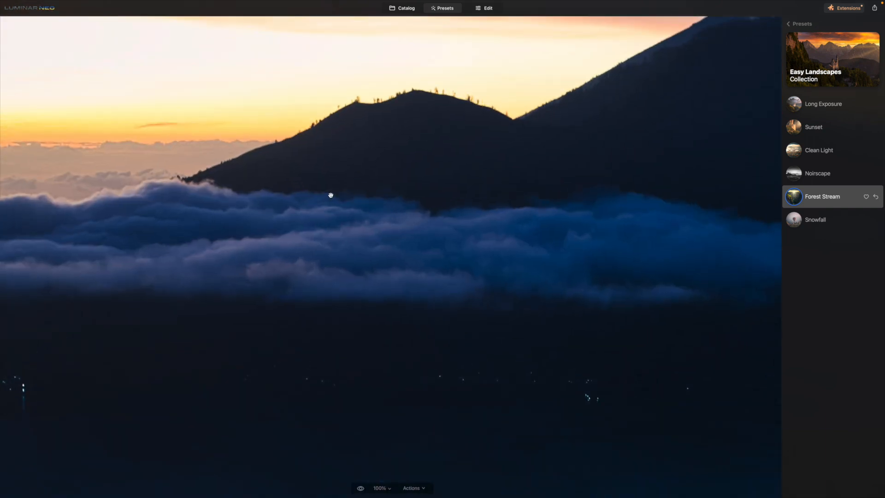
{"action": "left_click", "coordinate": [330, 195]}
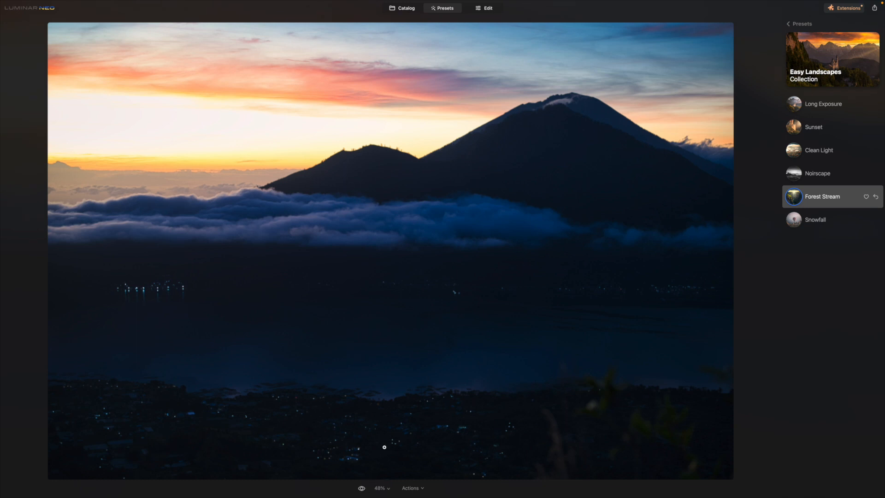
{"action": "left_click", "coordinate": [362, 488]}
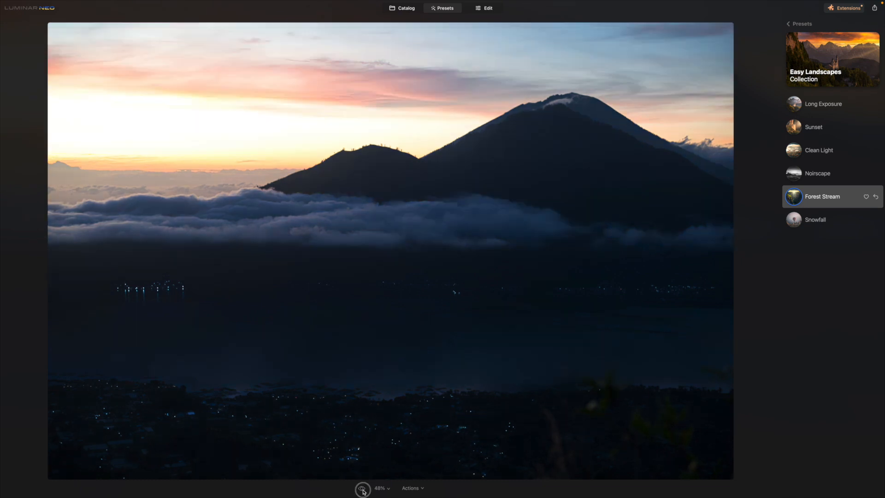
{"action": "left_click", "coordinate": [362, 488]}
{"action": "left_click", "coordinate": [236, 347]}
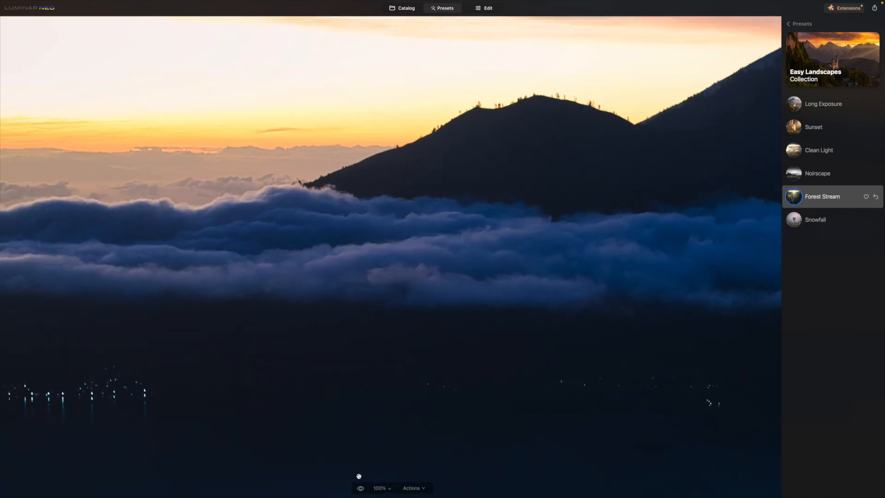
{"action": "left_click", "coordinate": [360, 488]}
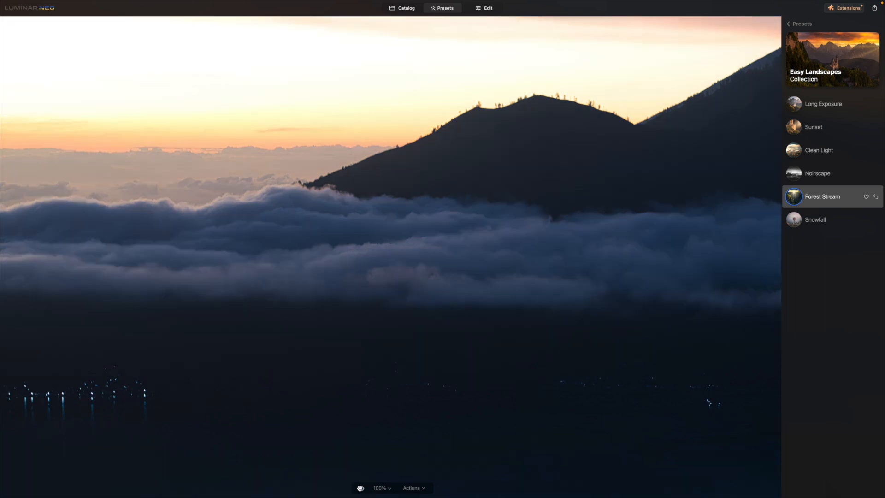
{"action": "left_click", "coordinate": [360, 488]}
{"action": "left_click", "coordinate": [390, 303]}
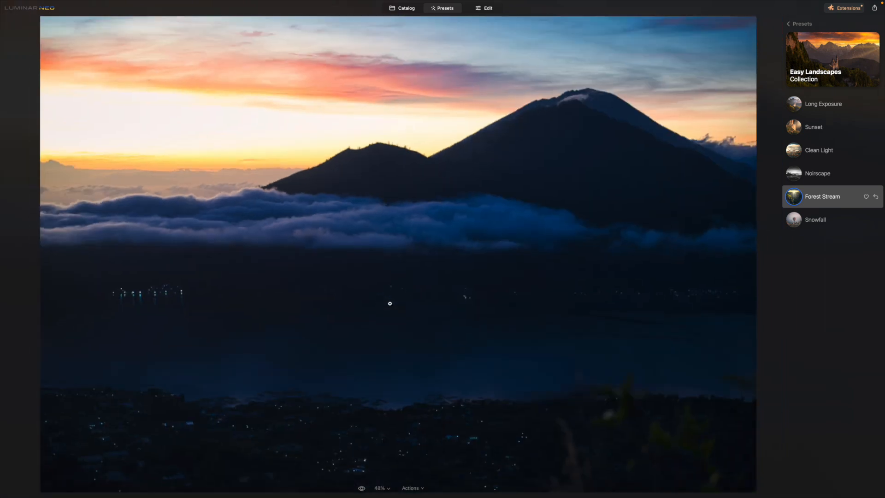
- Try the Simple preset from the recommended Scenery collection on the photo
{"action": "left_click", "coordinate": [793, 23]}
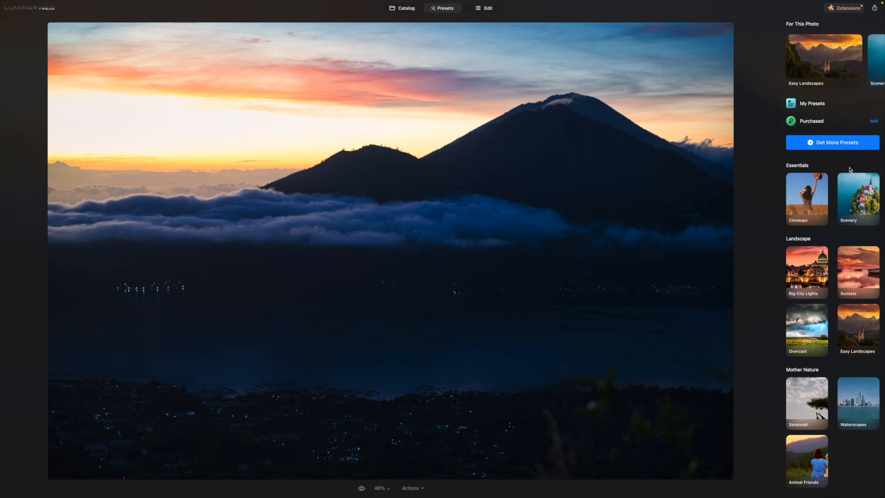
{"action": "left_click", "coordinate": [877, 58]}
{"action": "left_click", "coordinate": [845, 71]}
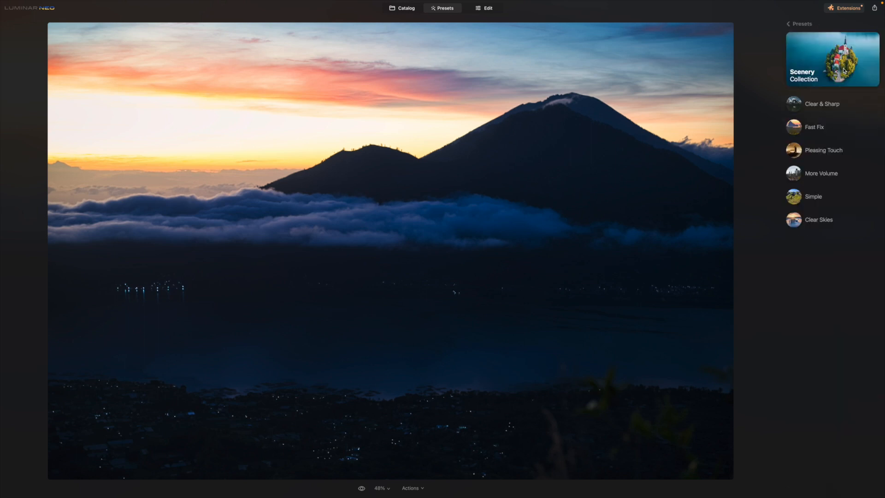
{"action": "left_click", "coordinate": [840, 199]}
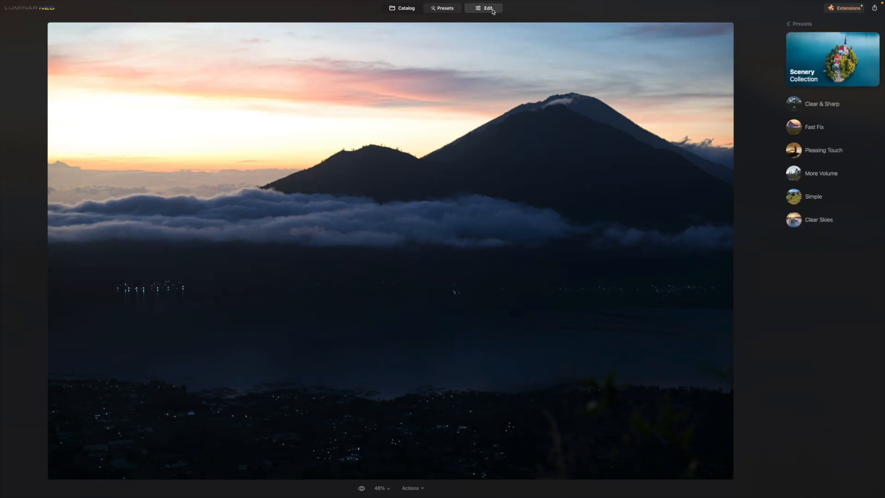
- In the editor, try the first Flares overlay as a new layer above the photo and delete that layer
{"action": "left_click", "coordinate": [489, 8]}
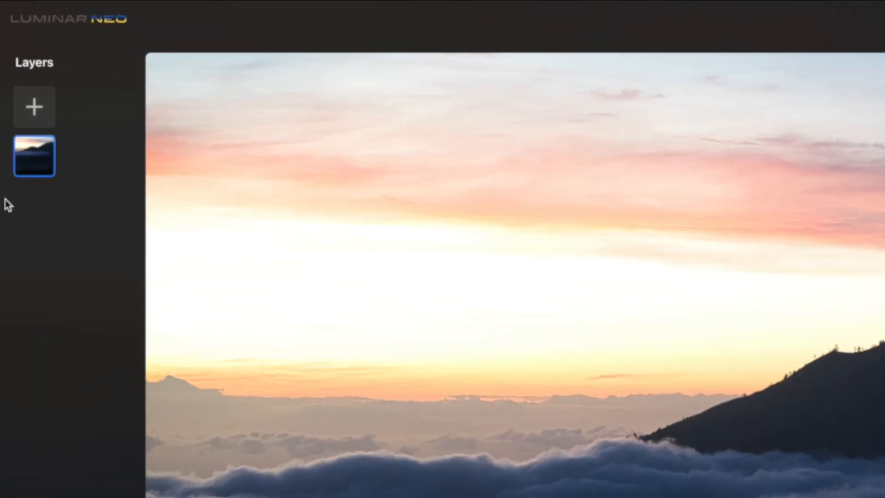
{"action": "left_click", "coordinate": [46, 117]}
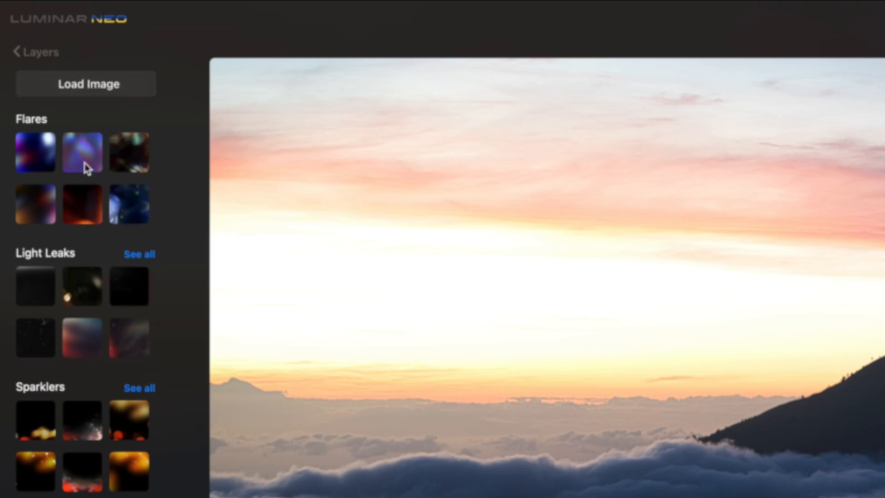
{"action": "left_click", "coordinate": [49, 165]}
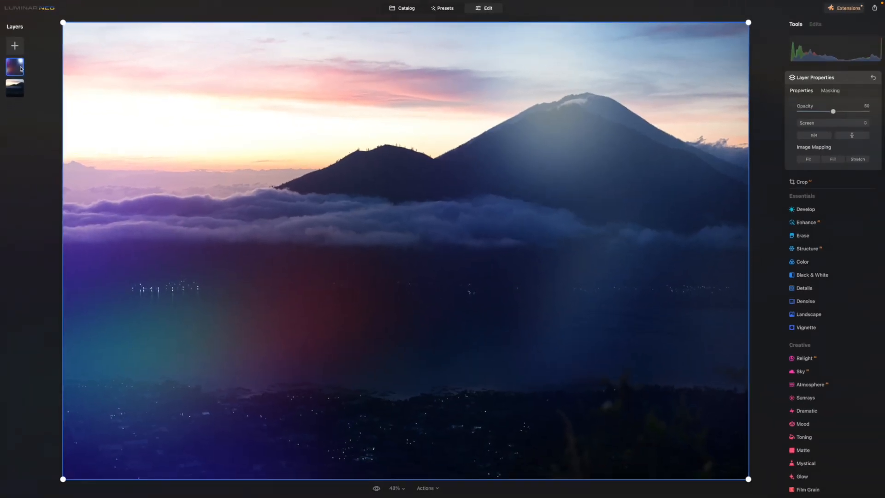
{"action": "right_click", "coordinate": [20, 69]}
{"action": "left_click", "coordinate": [40, 83]}
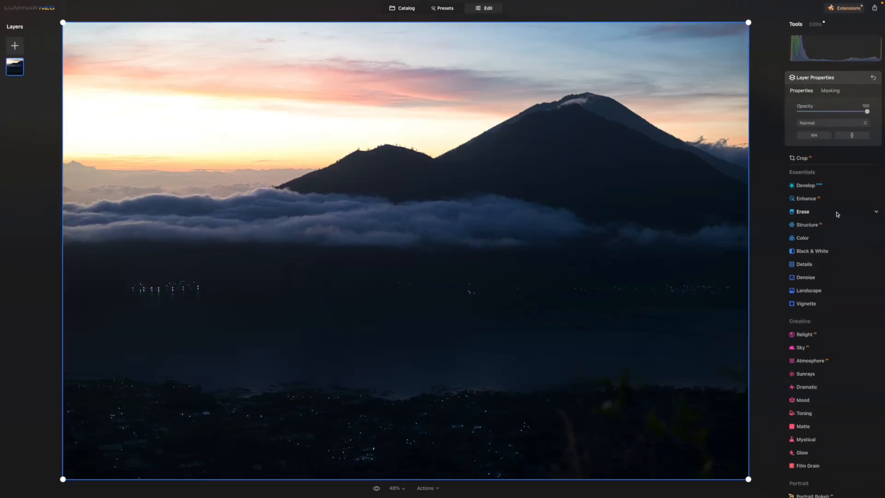
- Try the Enhance tool with Accent at 67, return Accent to 0 and delete the Enhance edit
{"action": "scroll", "coordinate": [836, 196], "scroll_direction": "down", "scroll_amount": 1}
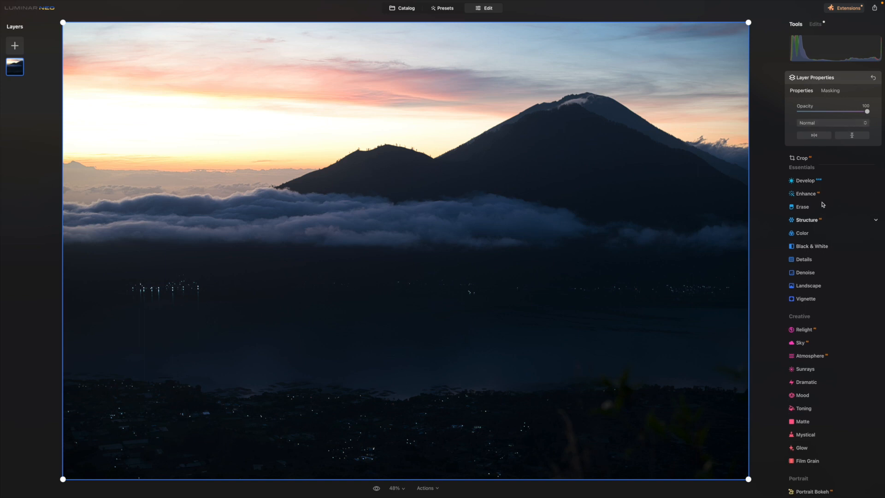
{"action": "scroll", "coordinate": [833, 210], "scroll_direction": "down", "scroll_amount": 5}
{"action": "scroll", "coordinate": [834, 211], "scroll_direction": "up", "scroll_amount": 5}
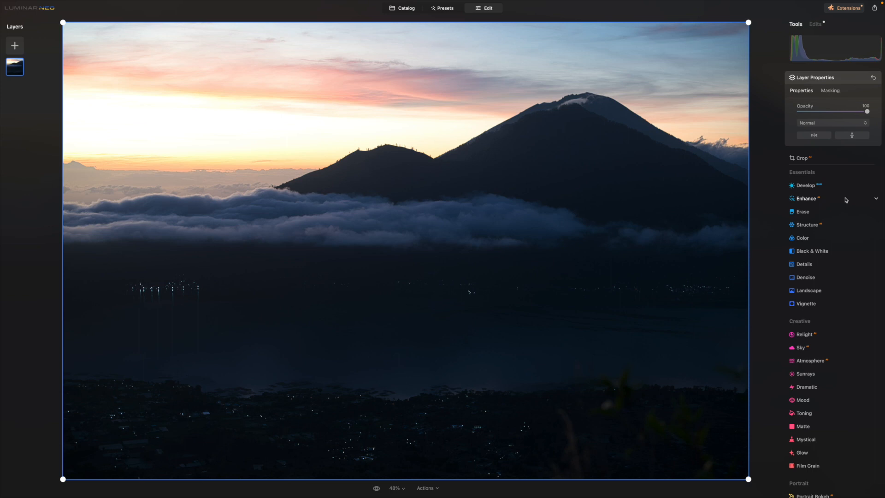
{"action": "left_click", "coordinate": [846, 200]}
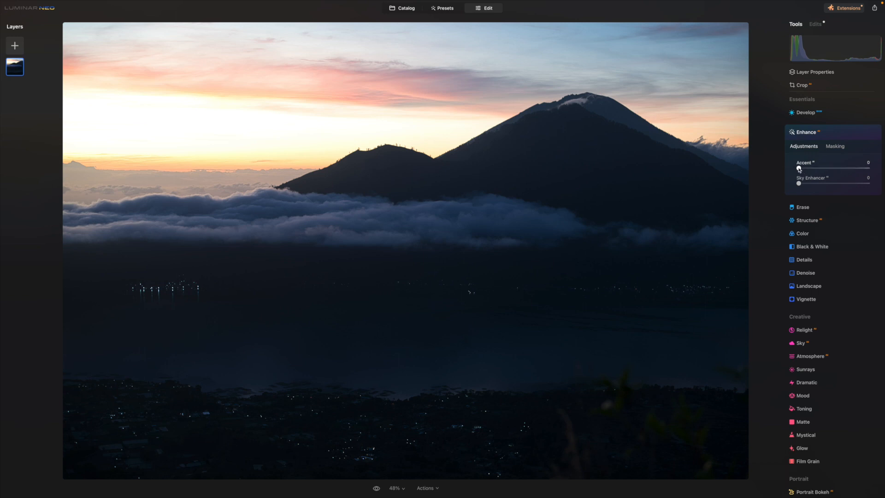
{"action": "left_click_drag", "start_coordinate": [799, 169], "coordinate": [851, 169]}
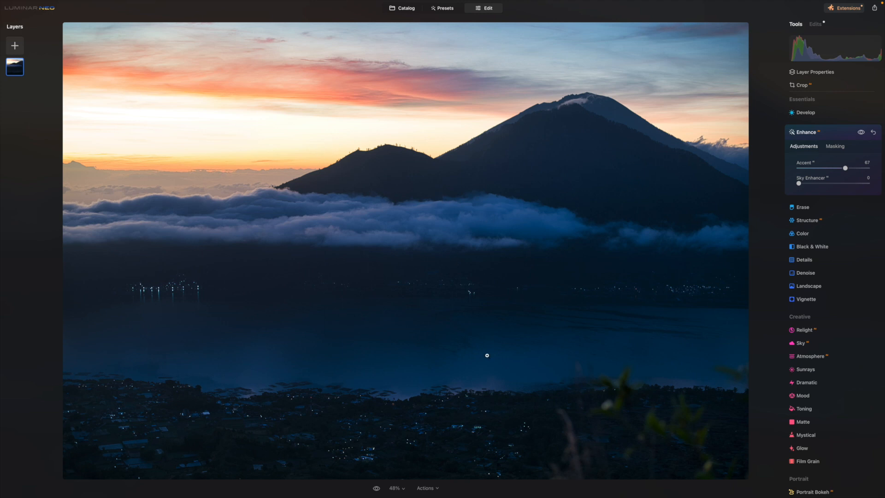
{"action": "left_click_drag", "start_coordinate": [839, 173], "coordinate": [760, 174]}
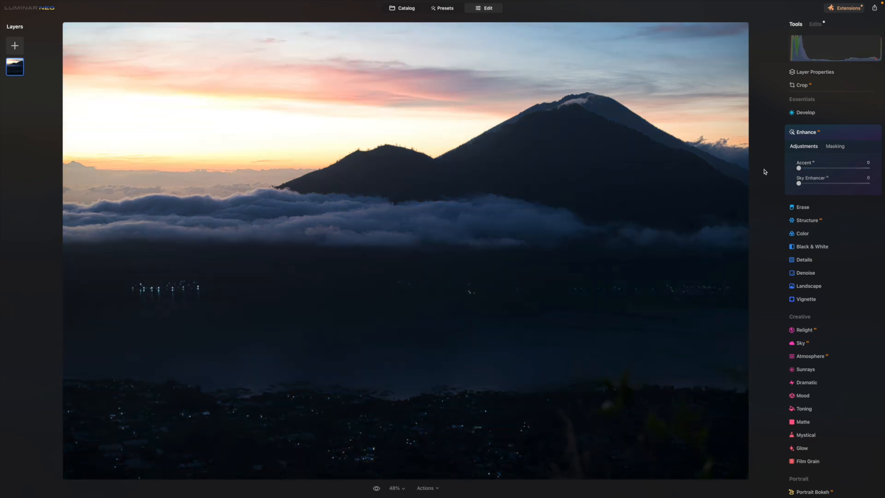
{"action": "left_click", "coordinate": [816, 24]}
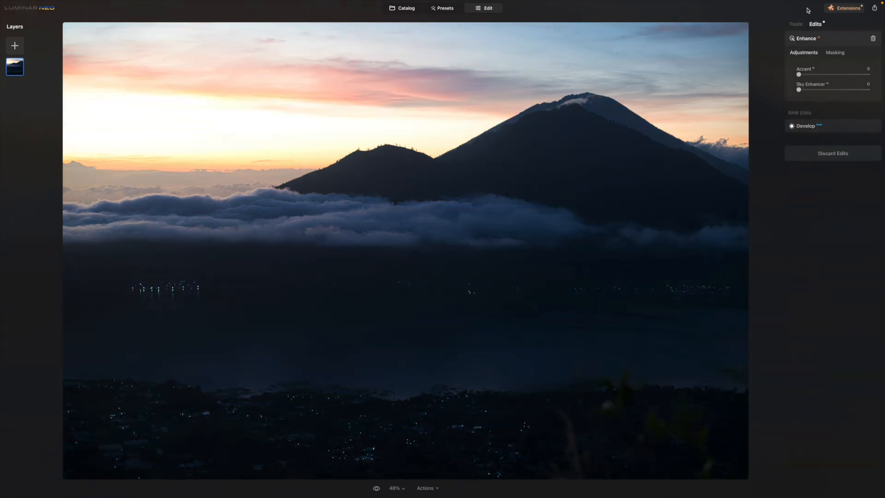
{"action": "left_click", "coordinate": [872, 42]}
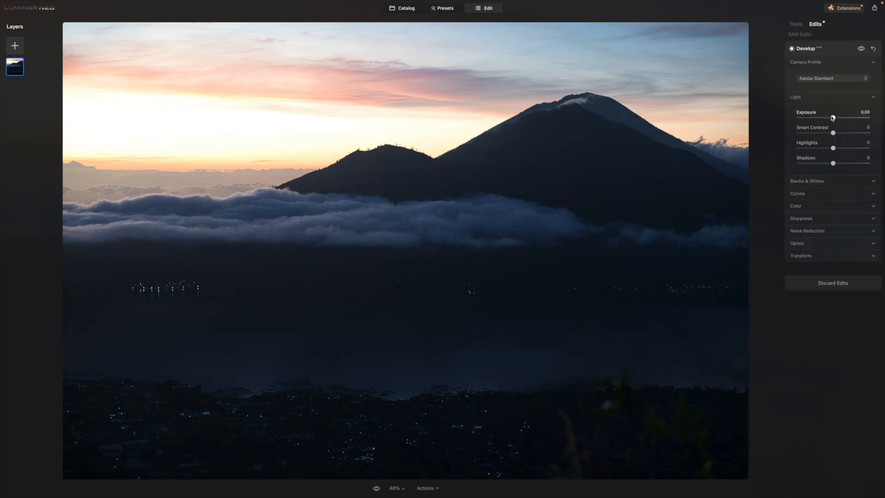
- In the RAW Develop edit, set Exposure to -0.58, Highlights to -100, Shadows to 22 and colour Temperature to 3778
{"action": "left_click_drag", "start_coordinate": [833, 118], "coordinate": [830, 118]}
{"action": "left_click_drag", "start_coordinate": [833, 148], "coordinate": [794, 156]}
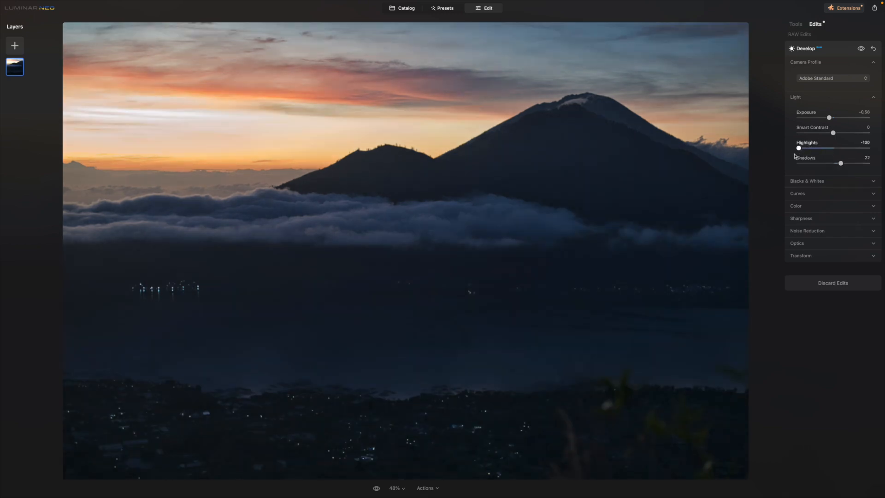
{"action": "left_click", "coordinate": [820, 206]}
{"action": "left_click_drag", "start_coordinate": [822, 241], "coordinate": [821, 238]}
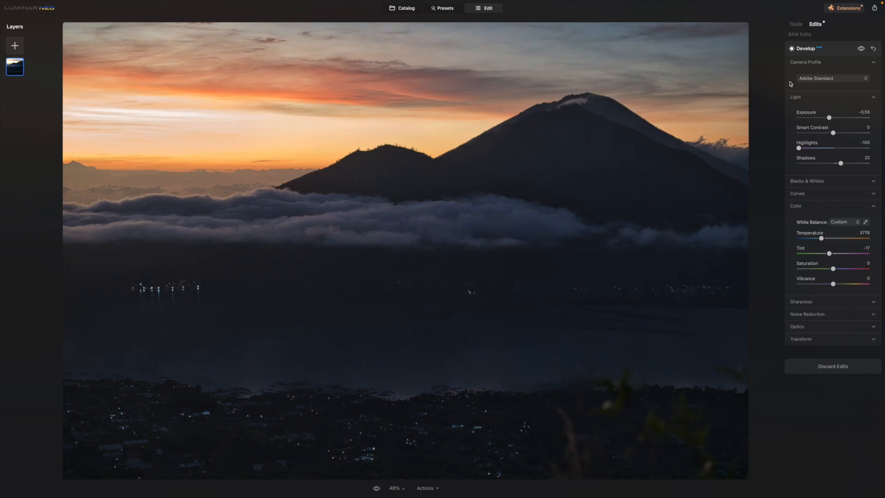
- Look through the full list of editing tools and open the adjustments of the portrait Face tool
{"action": "left_click", "coordinate": [796, 25]}
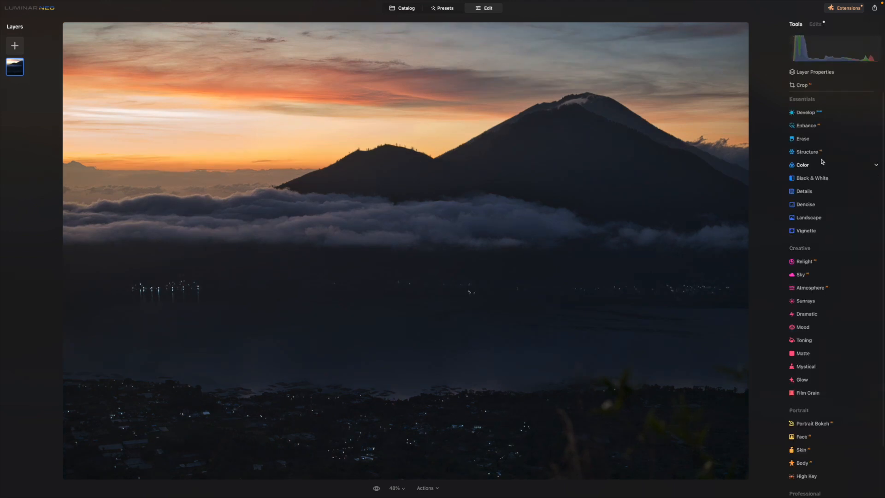
{"action": "scroll", "coordinate": [811, 189], "scroll_direction": "up", "scroll_amount": 3}
{"action": "scroll", "coordinate": [815, 242], "scroll_direction": "down", "scroll_amount": 4}
{"action": "scroll", "coordinate": [815, 244], "scroll_direction": "up", "scroll_amount": 2}
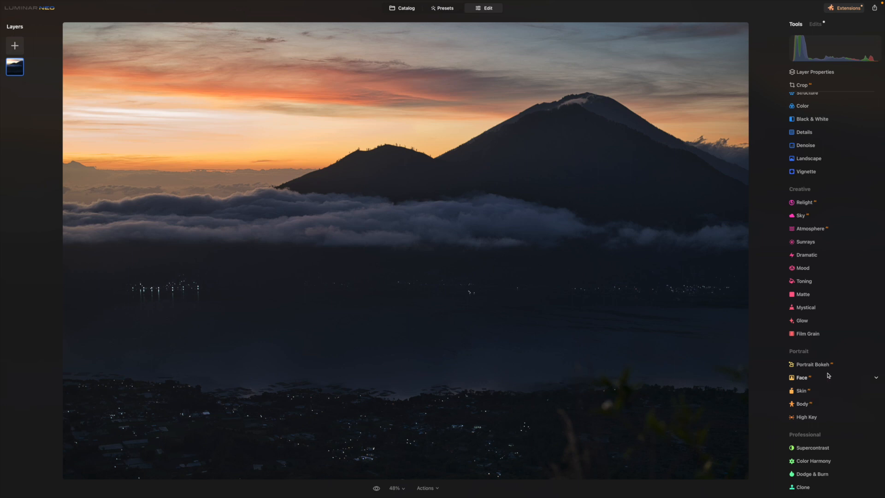
{"action": "left_click", "coordinate": [802, 378]}
{"action": "scroll", "coordinate": [819, 369], "scroll_direction": "down", "scroll_amount": 2}
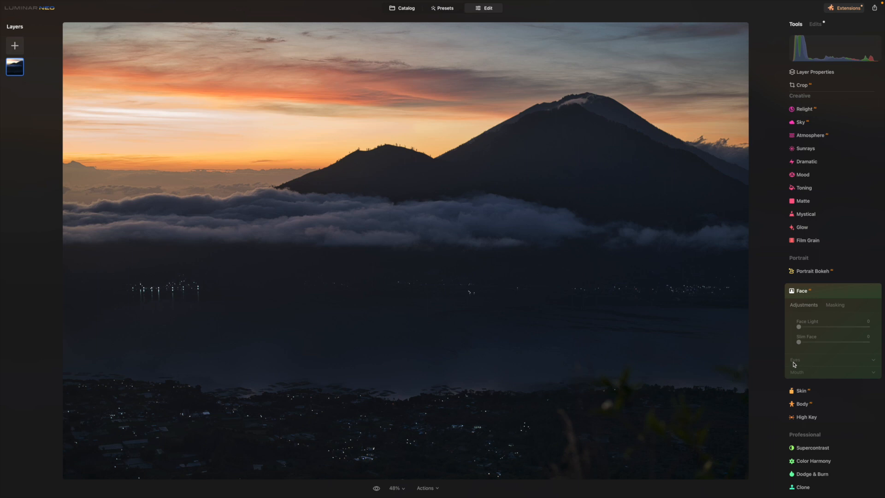
- Open the Skin tool, and in Supercontrast set Highlights Contrast to 35, Midtones Contrast to 51 and Shadows Contrast to 19
{"action": "left_click", "coordinate": [812, 391]}
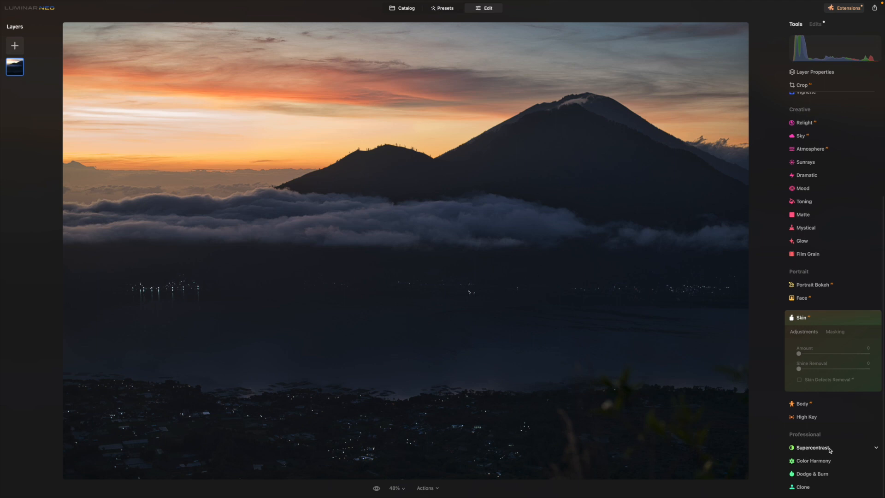
{"action": "left_click", "coordinate": [812, 462]}
{"action": "mouse_move", "coordinate": [822, 402]}
{"action": "left_mouse_down"}
{"action": "mouse_move", "coordinate": [788, 409]}
{"action": "mouse_move", "coordinate": [839, 402]}
{"action": "mouse_move", "coordinate": [776, 409]}
{"action": "mouse_move", "coordinate": [847, 402]}
{"action": "mouse_move", "coordinate": [784, 403]}
{"action": "mouse_move", "coordinate": [844, 399]}
{"action": "mouse_move", "coordinate": [798, 401]}
{"action": "mouse_move", "coordinate": [827, 404]}
{"action": "left_mouse_up"}
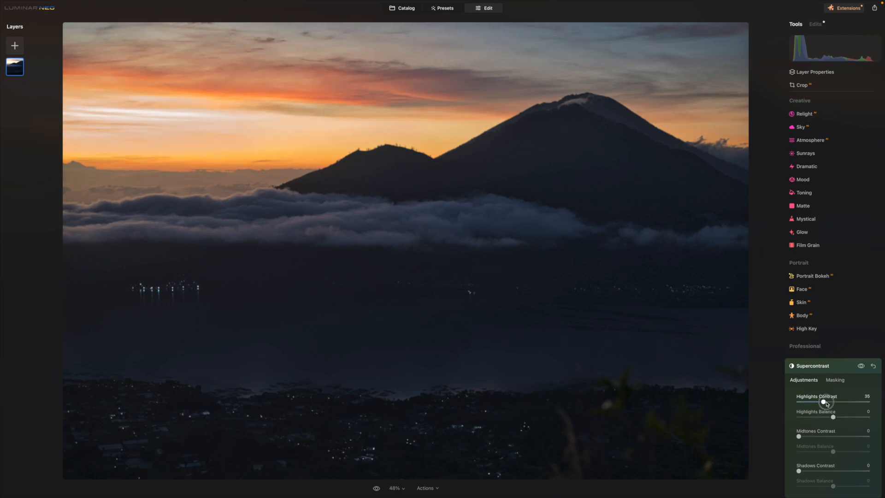
{"action": "left_click_drag", "start_coordinate": [798, 436], "coordinate": [834, 436]}
{"action": "left_click_drag", "start_coordinate": [799, 471], "coordinate": [812, 471]}
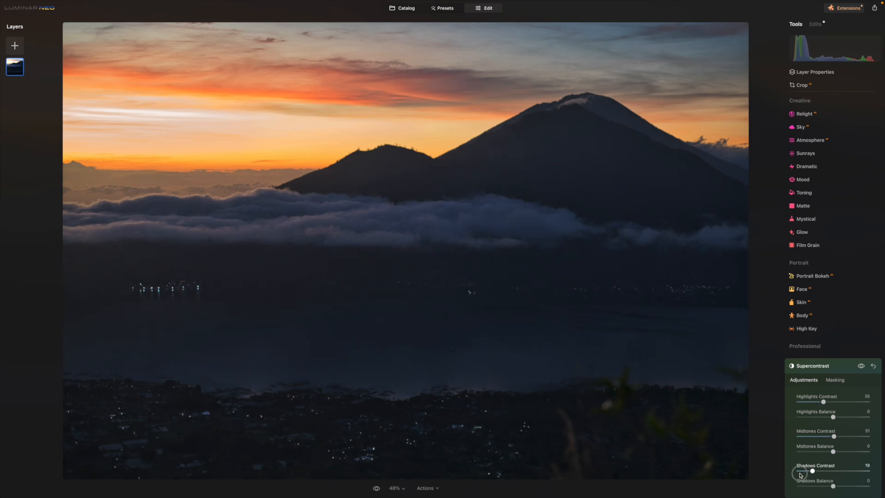
{"action": "left_click", "coordinate": [821, 367]}
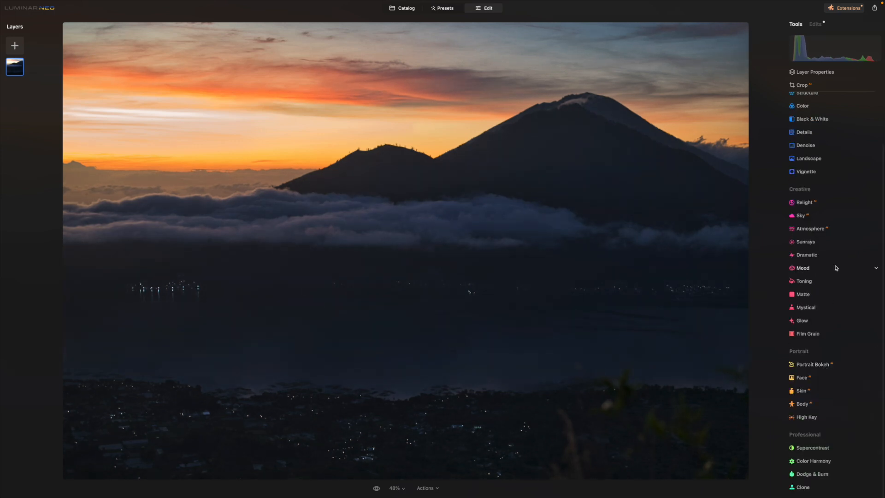
- In the Mood tool, try the Riverside and Kodack chrome 3 LUTs and settle on Smokey
{"action": "left_click", "coordinate": [837, 268]}
{"action": "left_click", "coordinate": [833, 305]}
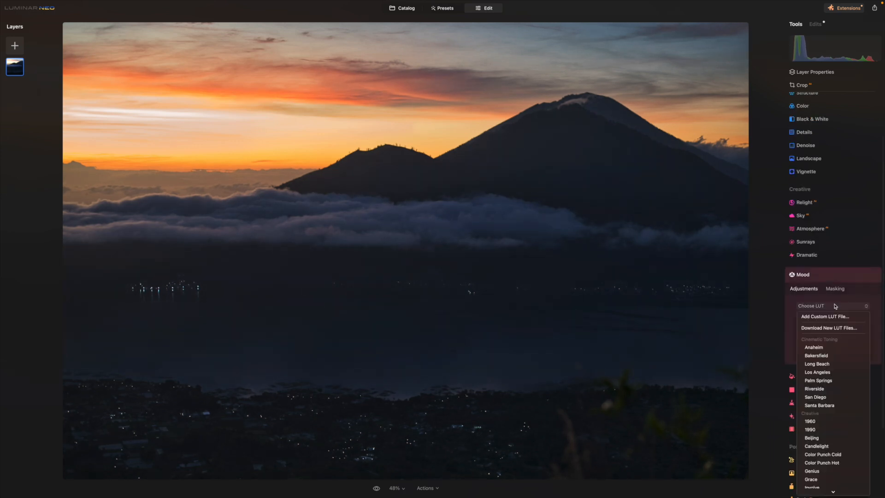
{"action": "left_click", "coordinate": [841, 389]}
{"action": "left_click", "coordinate": [835, 306]}
{"action": "scroll", "coordinate": [836, 408], "scroll_direction": "down", "scroll_amount": 4}
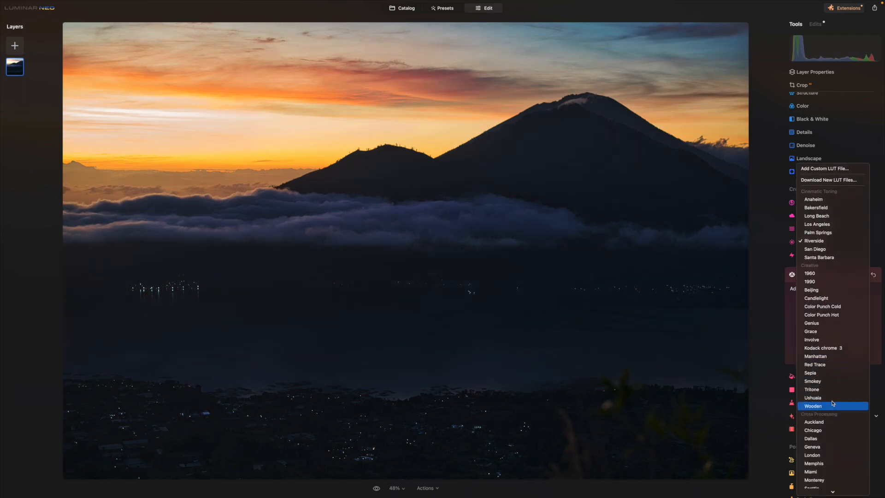
{"action": "left_click", "coordinate": [835, 348]}
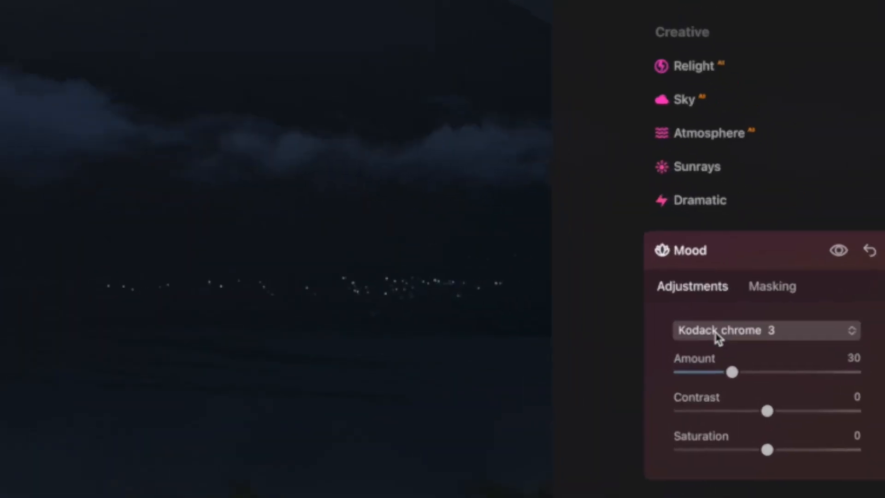
{"action": "left_click", "coordinate": [810, 307]}
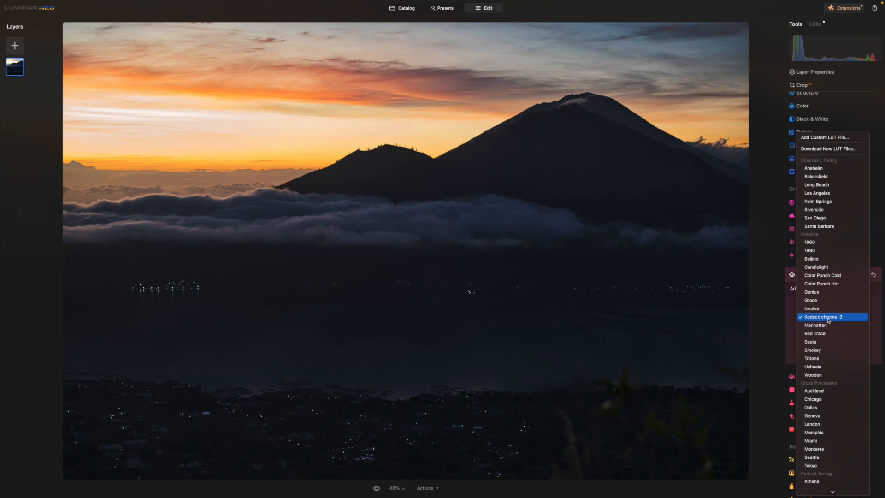
{"action": "left_click", "coordinate": [829, 319]}
{"action": "left_click", "coordinate": [821, 308]}
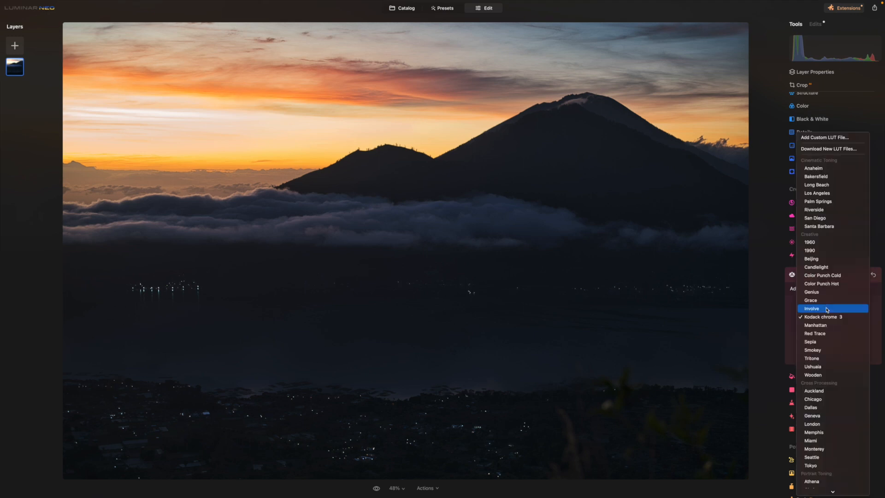
{"action": "left_click", "coordinate": [823, 351]}
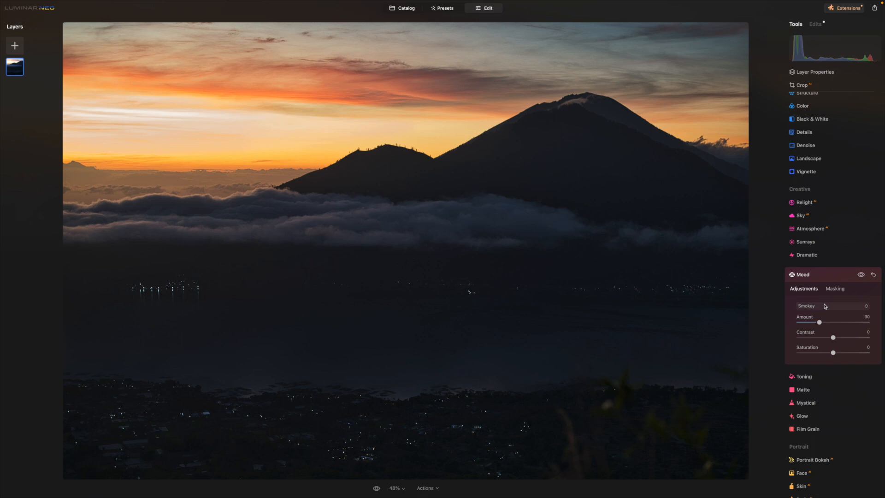
{"action": "left_click", "coordinate": [825, 306]}
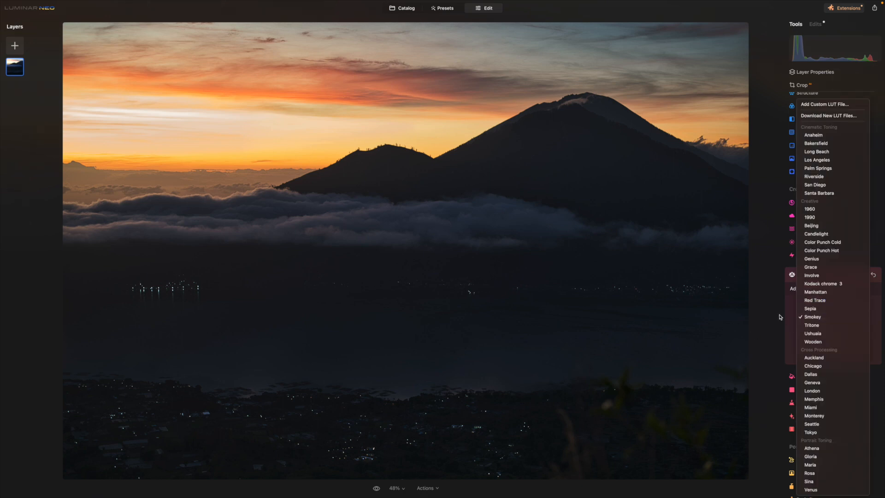
{"action": "left_click", "coordinate": [750, 306]}
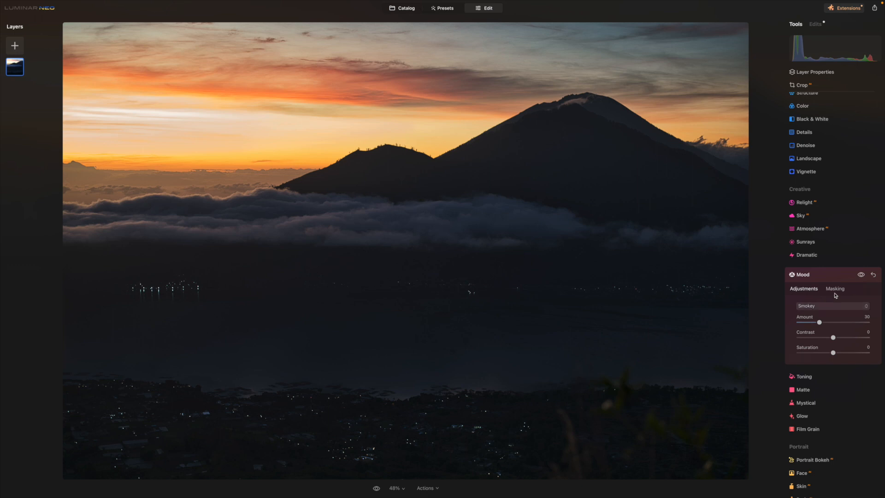
{"action": "scroll", "coordinate": [808, 262], "scroll_direction": "up", "scroll_amount": 2}
{"action": "scroll", "coordinate": [809, 266], "scroll_direction": "down", "scroll_amount": 5}
{"action": "scroll", "coordinate": [810, 268], "scroll_direction": "down", "scroll_amount": 1}
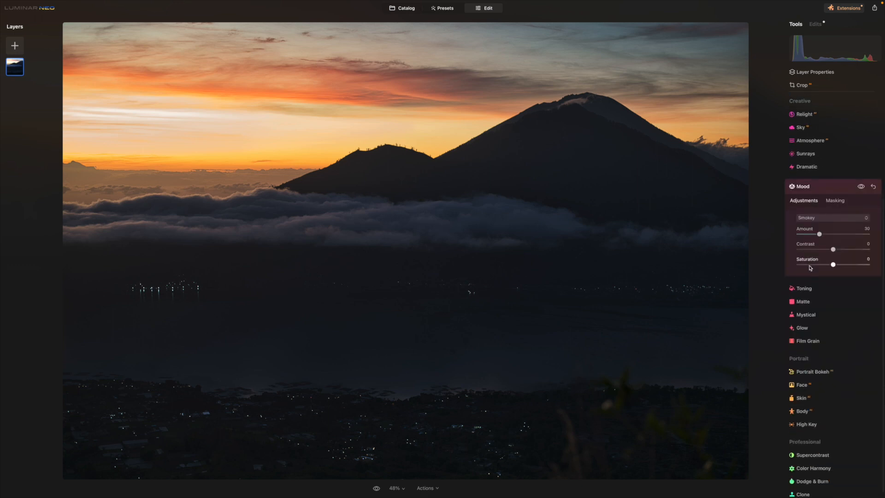
{"action": "scroll", "coordinate": [804, 282], "scroll_direction": "up", "scroll_amount": 3}
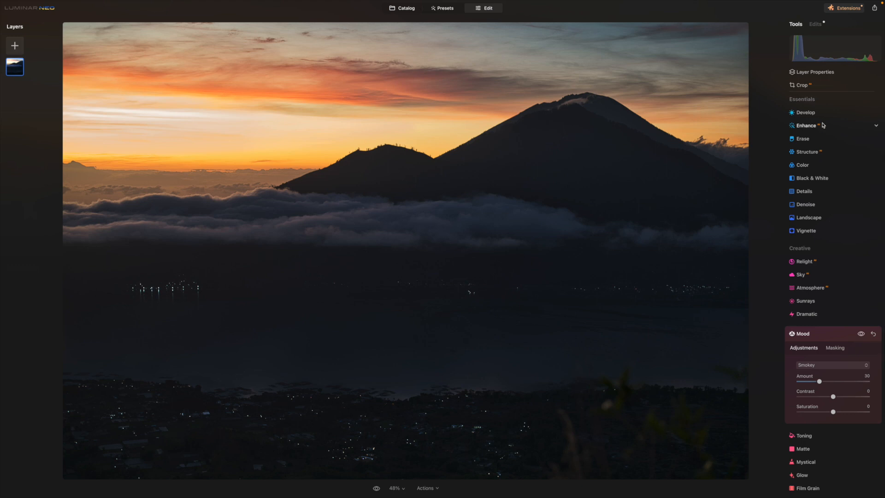
{"action": "scroll", "coordinate": [810, 207], "scroll_direction": "down", "scroll_amount": 4}
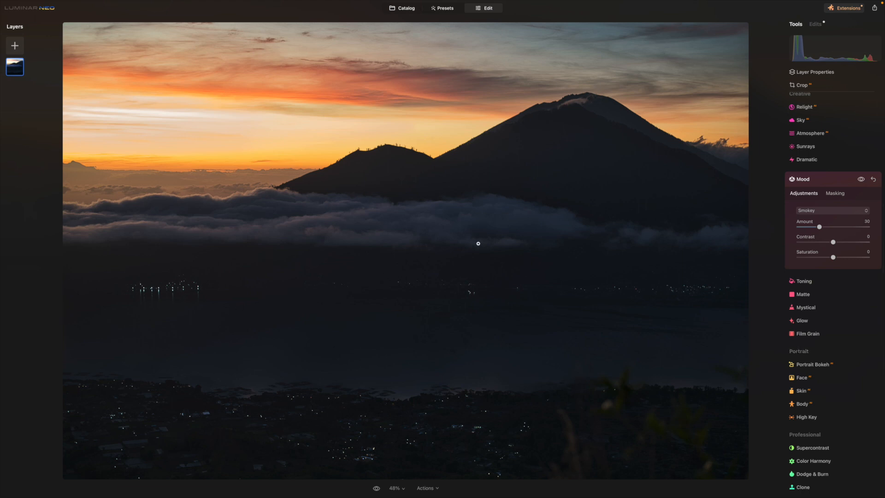
- In the Dramatic tool, create an AI mask that covers the Sky and Water areas
{"action": "scroll", "coordinate": [834, 209], "scroll_direction": "up", "scroll_amount": 1}
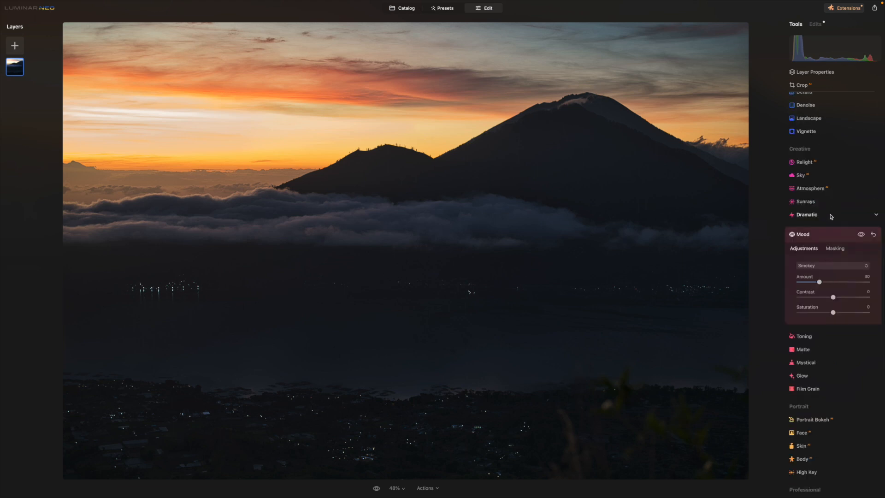
{"action": "left_click", "coordinate": [830, 214]}
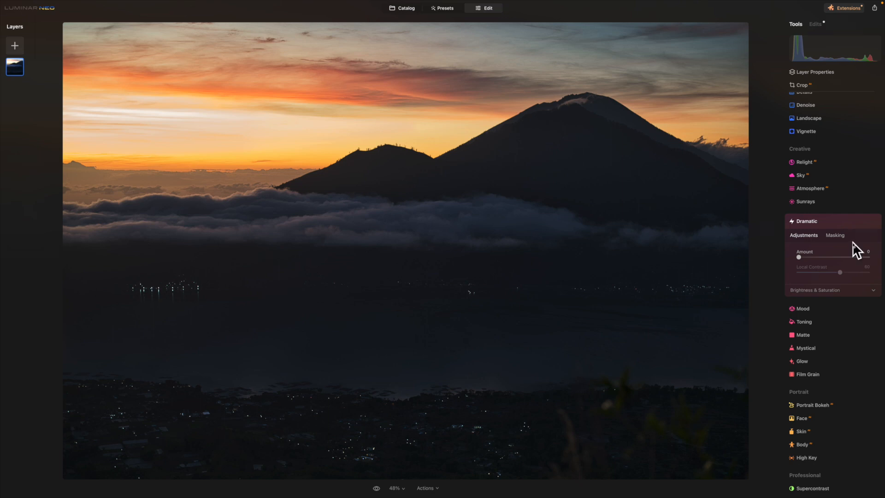
{"action": "left_click", "coordinate": [835, 235]}
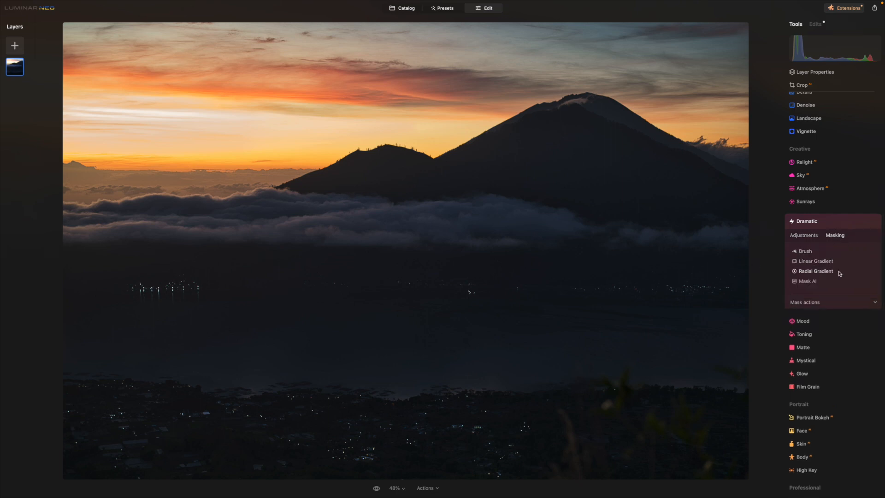
{"action": "left_click", "coordinate": [814, 284]}
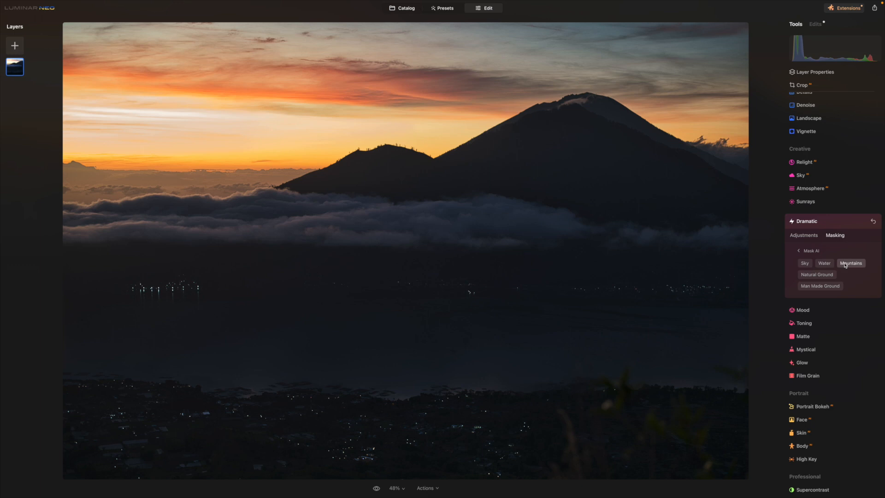
{"action": "left_click", "coordinate": [809, 266]}
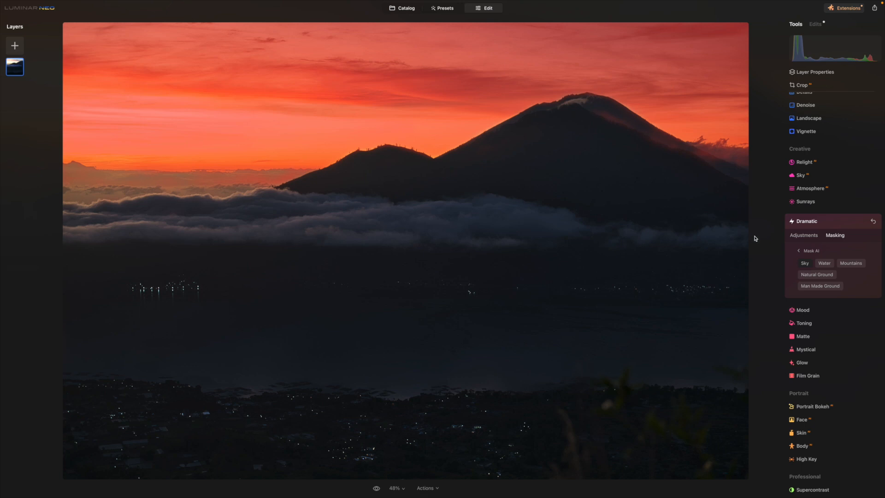
{"action": "left_click", "coordinate": [826, 263]}
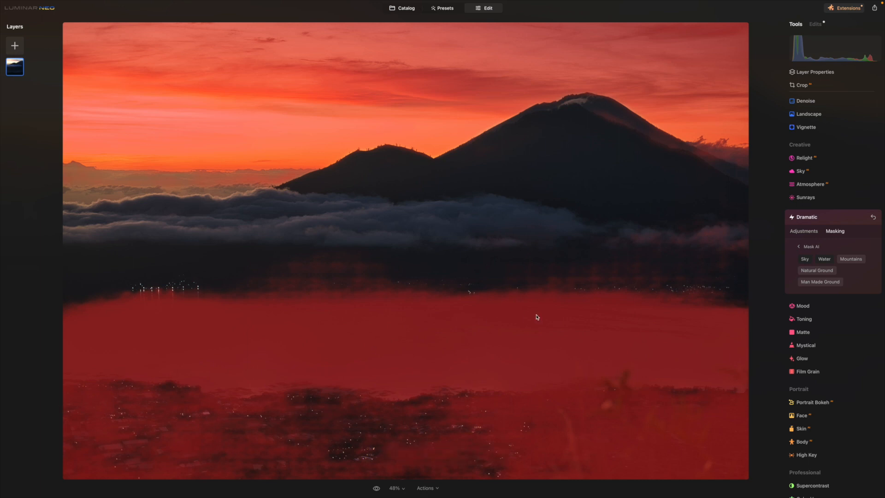
- Erase the town foreground below the lake from the Dramatic mask with the masking brush at size 100
{"action": "left_click", "coordinate": [802, 247]}
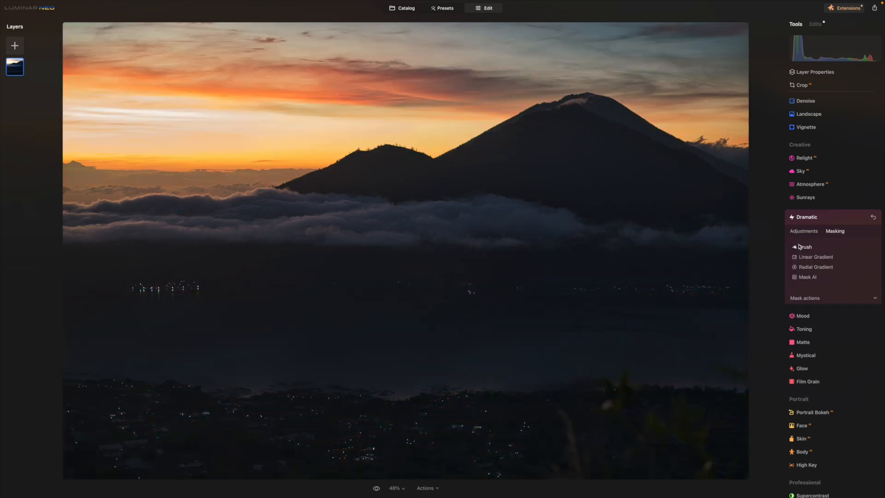
{"action": "left_click", "coordinate": [806, 247]}
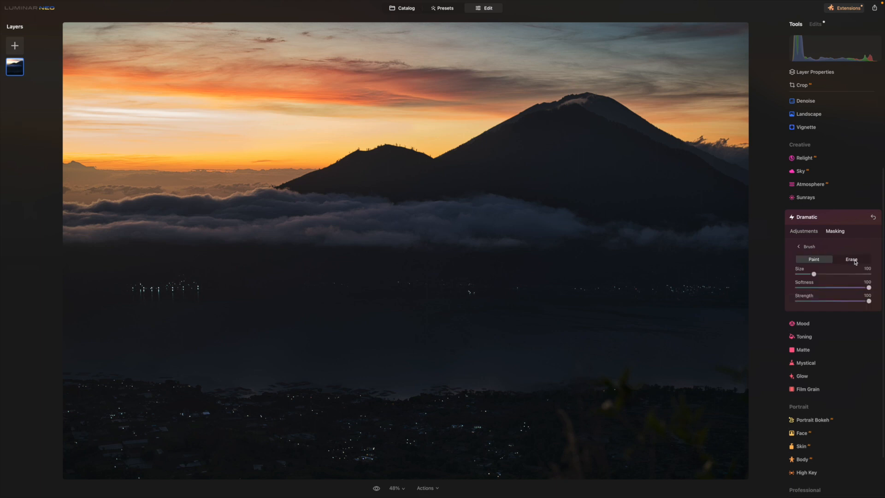
{"action": "left_click", "coordinate": [852, 259]}
{"action": "mouse_move", "coordinate": [203, 449]}
{"action": "left_mouse_down"}
{"action": "mouse_move", "coordinate": [459, 458]}
{"action": "mouse_move", "coordinate": [571, 474]}
{"action": "mouse_move", "coordinate": [678, 449]}
{"action": "left_mouse_up"}
{"action": "mouse_move", "coordinate": [737, 465]}
{"action": "left_mouse_down"}
{"action": "mouse_move", "coordinate": [667, 457]}
{"action": "mouse_move", "coordinate": [729, 418]}
{"action": "mouse_move", "coordinate": [539, 416]}
{"action": "mouse_move", "coordinate": [728, 417]}
{"action": "mouse_move", "coordinate": [53, 432]}
{"action": "mouse_move", "coordinate": [45, 438]}
{"action": "mouse_move", "coordinate": [139, 473]}
{"action": "mouse_move", "coordinate": [471, 481]}
{"action": "mouse_move", "coordinate": [93, 464]}
{"action": "mouse_move", "coordinate": [7, 438]}
{"action": "left_mouse_up"}
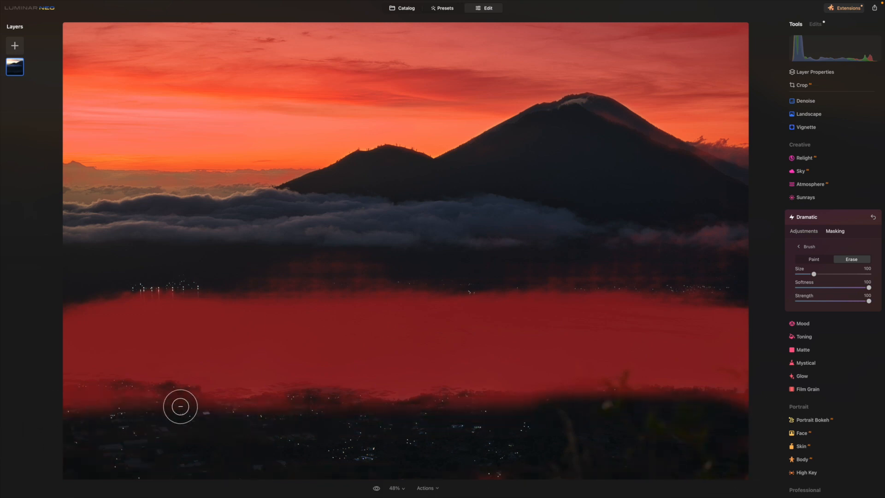
- Try the masked Dramatic effect with Amount at 62 and return the Amount to 0
{"action": "left_click", "coordinate": [805, 231]}
{"action": "left_click_drag", "start_coordinate": [801, 253], "coordinate": [842, 253]}
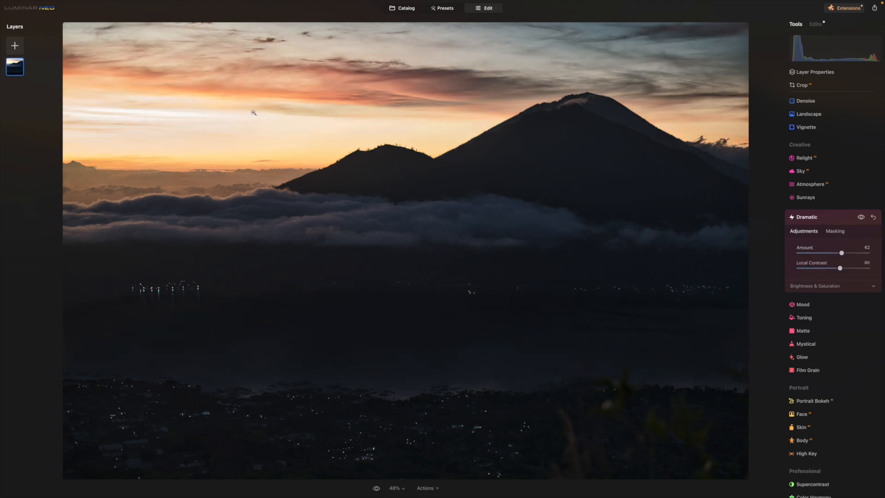
{"action": "left_click", "coordinate": [799, 253]}
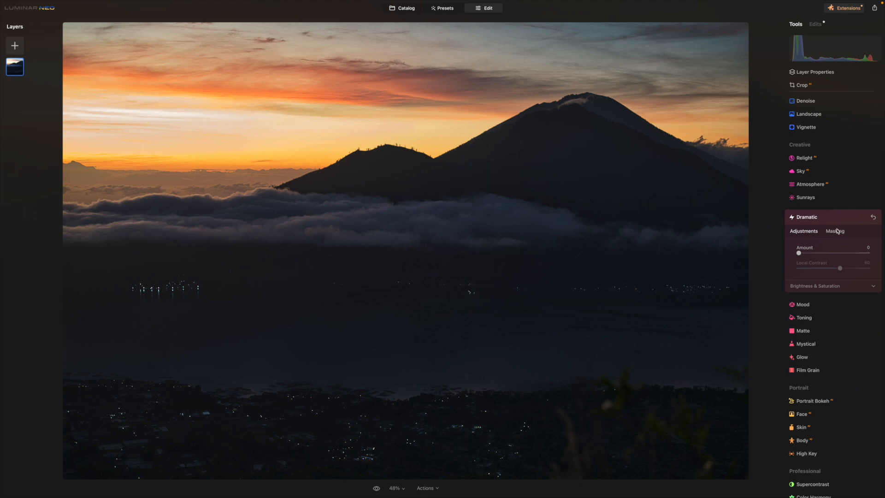
- With the Erase tool at size 35, remove the tall plant stem in the dark foreground and the low clouds at the photo's right edge
{"action": "scroll", "coordinate": [838, 232], "scroll_direction": "up", "scroll_amount": 3}
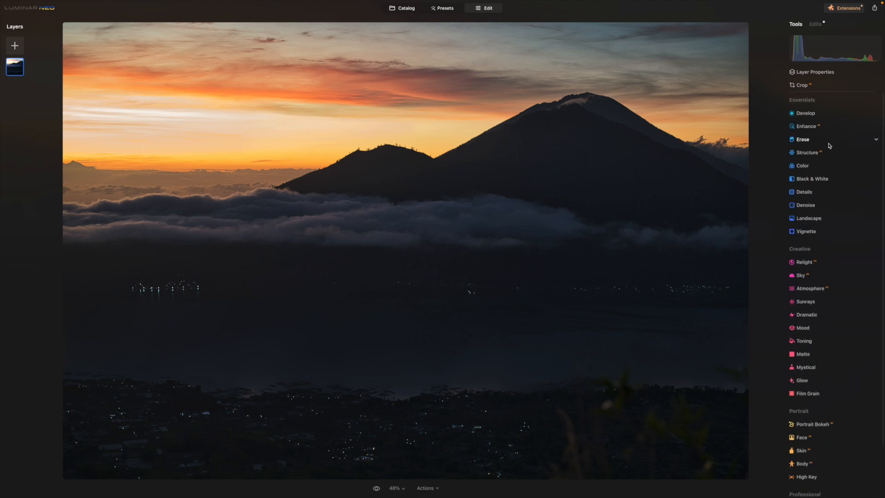
{"action": "left_click", "coordinate": [829, 145]}
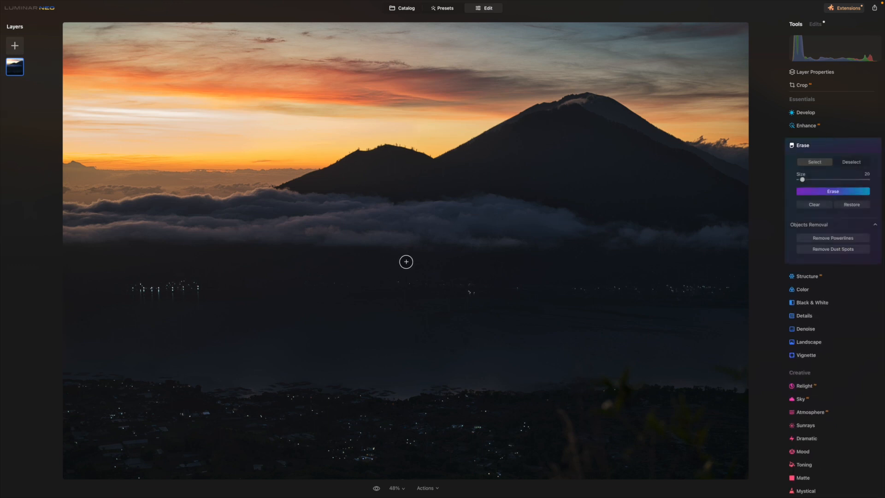
{"action": "left_click_drag", "start_coordinate": [802, 180], "coordinate": [807, 180]}
{"action": "mouse_move", "coordinate": [561, 411]}
{"action": "left_mouse_down"}
{"action": "mouse_move", "coordinate": [581, 482]}
{"action": "mouse_move", "coordinate": [554, 462]}
{"action": "left_mouse_up"}
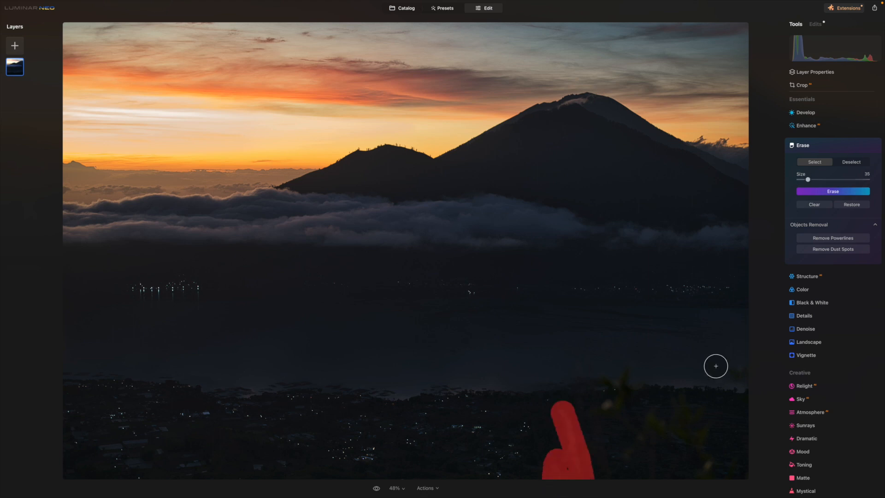
{"action": "left_click", "coordinate": [832, 192]}
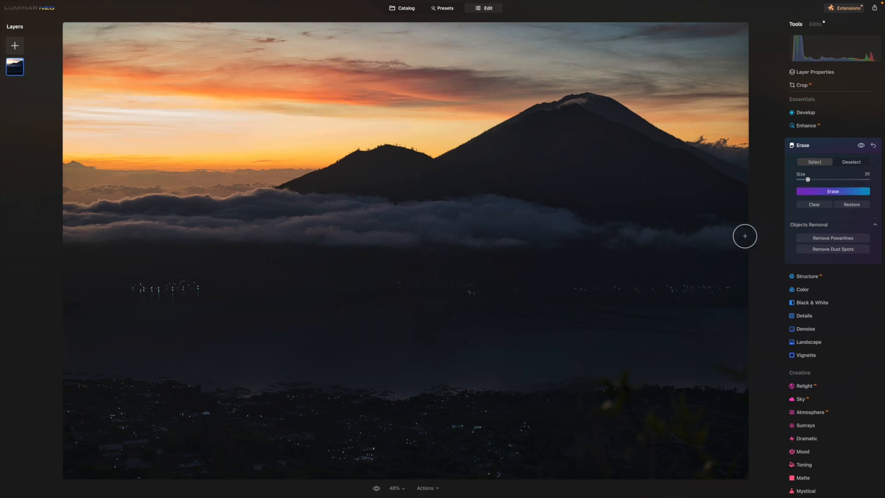
{"action": "mouse_move", "coordinate": [742, 237]}
{"action": "left_mouse_down"}
{"action": "mouse_move", "coordinate": [596, 238]}
{"action": "mouse_move", "coordinate": [747, 219]}
{"action": "left_mouse_up"}
{"action": "left_click", "coordinate": [827, 192]}
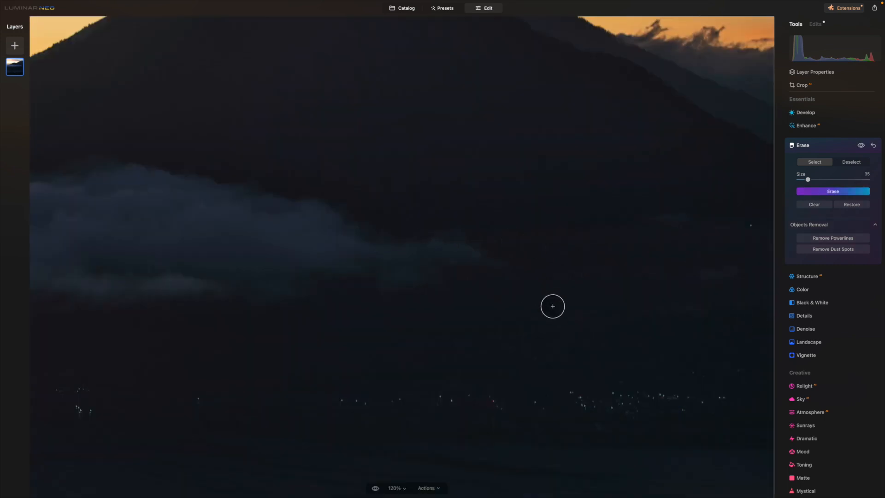
- Inspect the erased area beside the mountain up close and open the list of available extensions
{"action": "scroll", "coordinate": [405, 239], "scroll_direction": "down", "scroll_amount": 2}
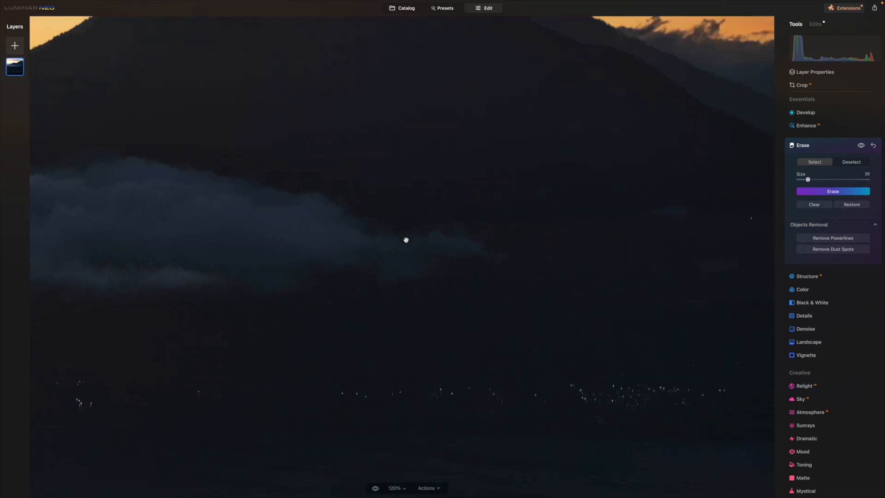
{"action": "scroll", "coordinate": [405, 240], "scroll_direction": "up", "scroll_amount": 2}
{"action": "scroll", "coordinate": [477, 277], "scroll_direction": "up", "scroll_amount": 3}
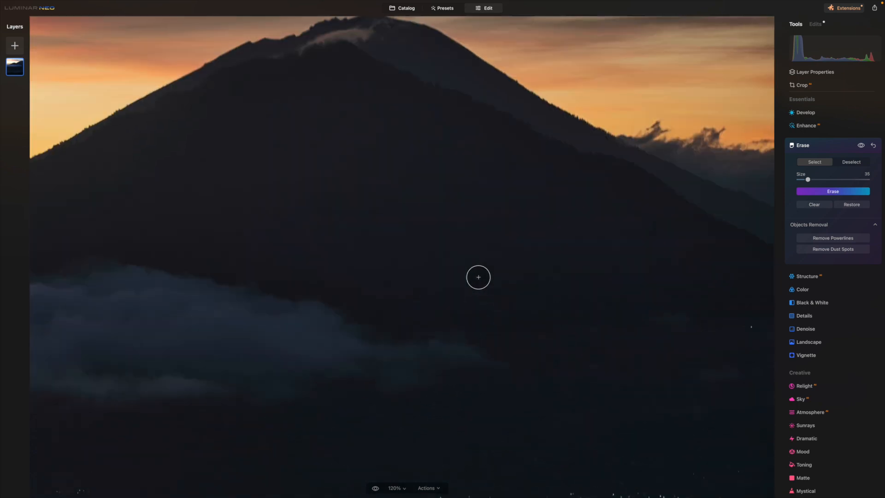
{"action": "scroll", "coordinate": [479, 277], "scroll_direction": "down", "scroll_amount": 3}
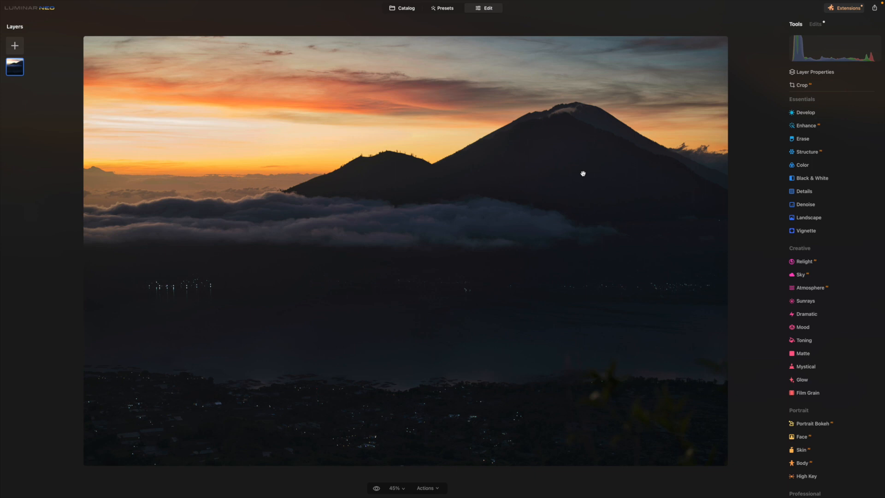
{"action": "left_click", "coordinate": [835, 11]}
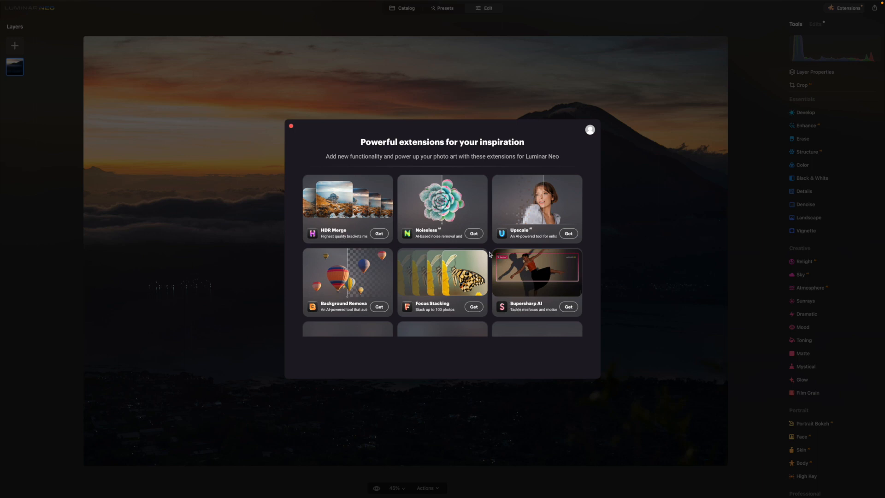
- Browse the suggested preset collections for the portrait and try Color Ramp and Cold Frame from the Experimental collection
{"action": "key", "text": "Escape"}
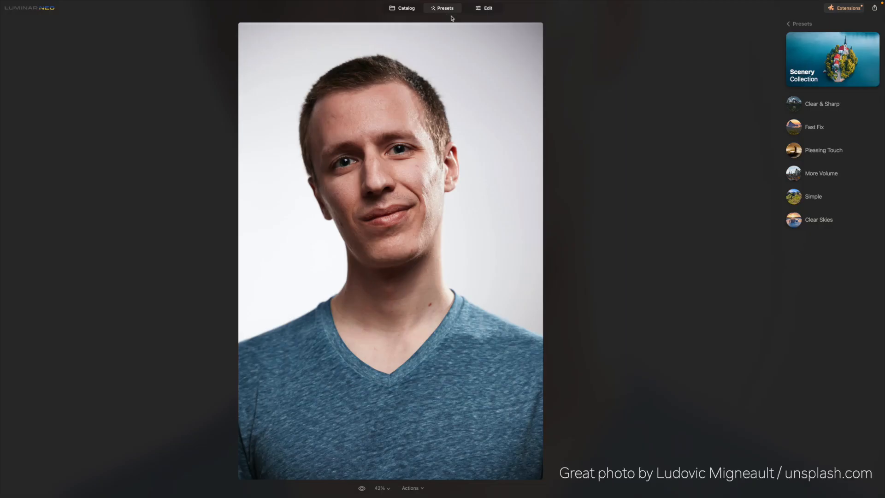
{"action": "left_click", "coordinate": [791, 25]}
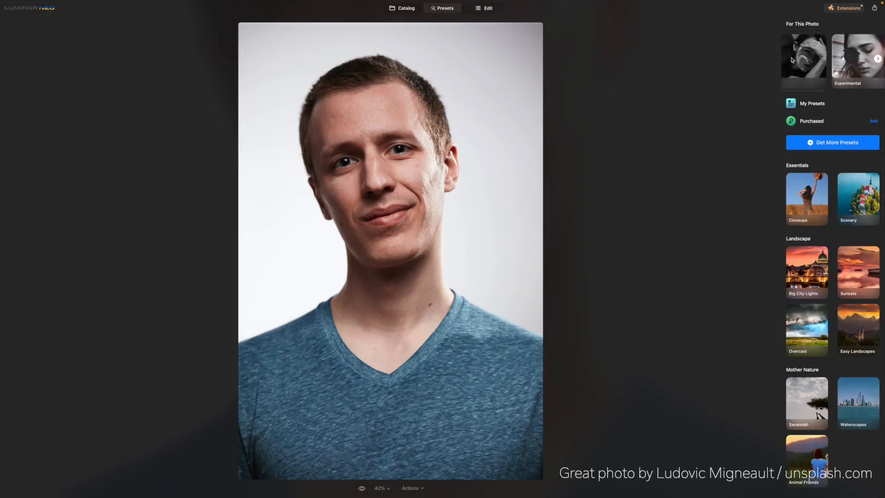
{"action": "left_click", "coordinate": [878, 59]}
{"action": "left_click", "coordinate": [878, 59]}
{"action": "left_click", "coordinate": [788, 59]}
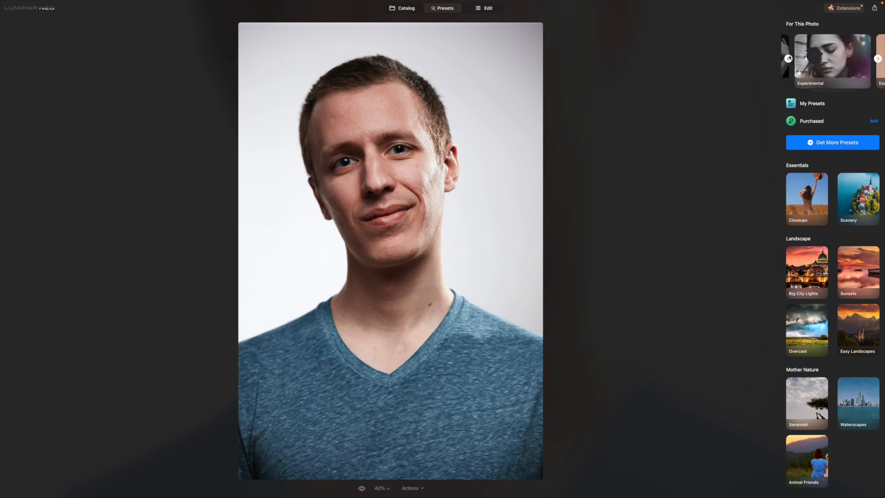
{"action": "left_click", "coordinate": [825, 62]}
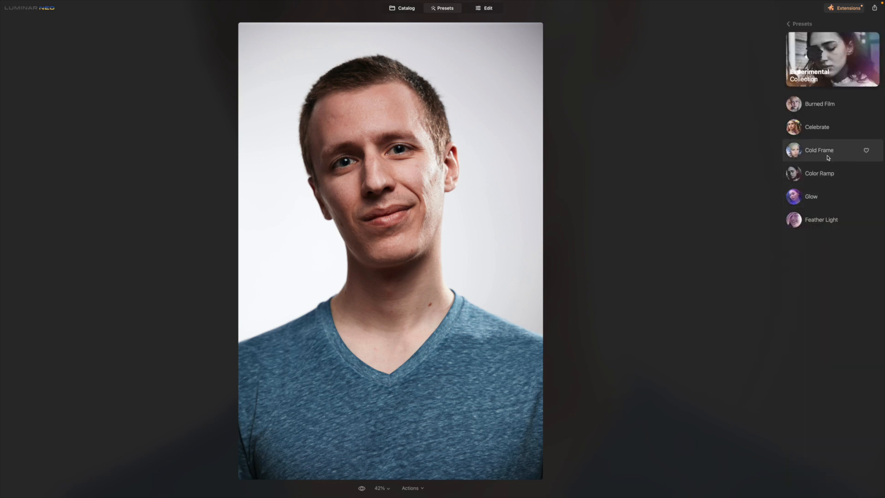
{"action": "left_click", "coordinate": [827, 173]}
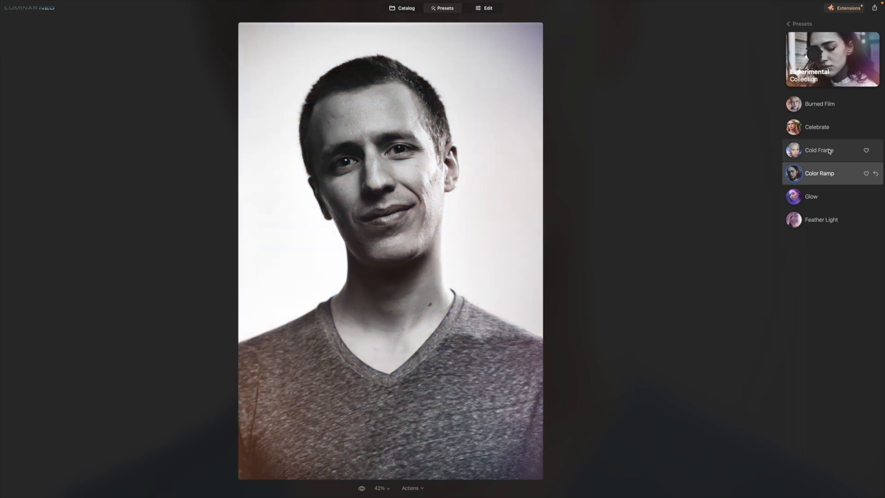
{"action": "left_click", "coordinate": [829, 151]}
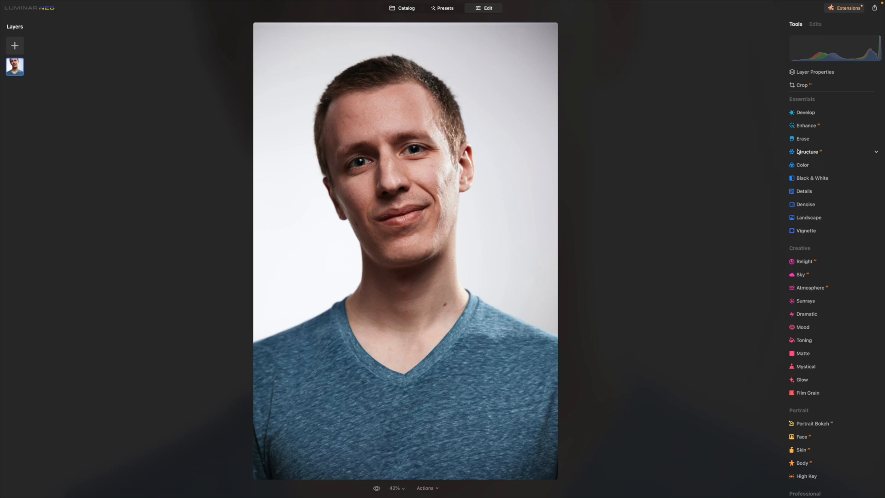
- Try Shine Removal at 15 in the Skin tool, check the face up close and return the value to 0
{"action": "left_click", "coordinate": [806, 125]}
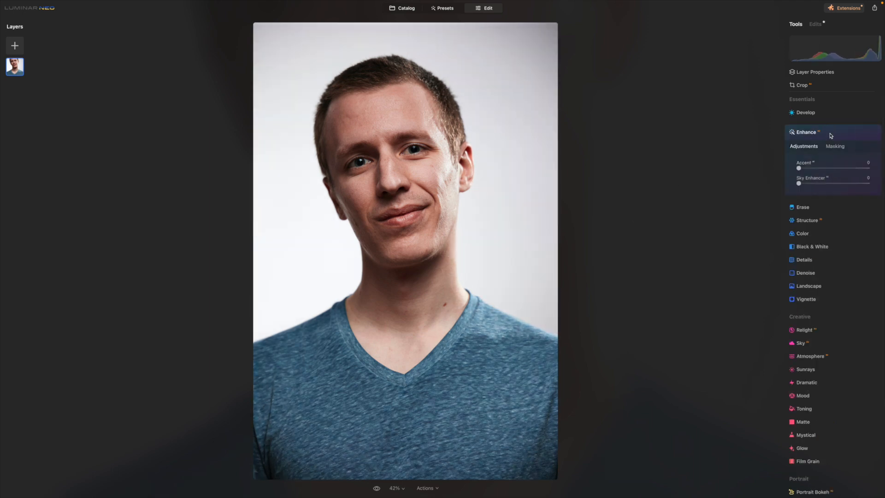
{"action": "left_click", "coordinate": [831, 134]}
{"action": "scroll", "coordinate": [832, 293], "scroll_direction": "down", "scroll_amount": 3}
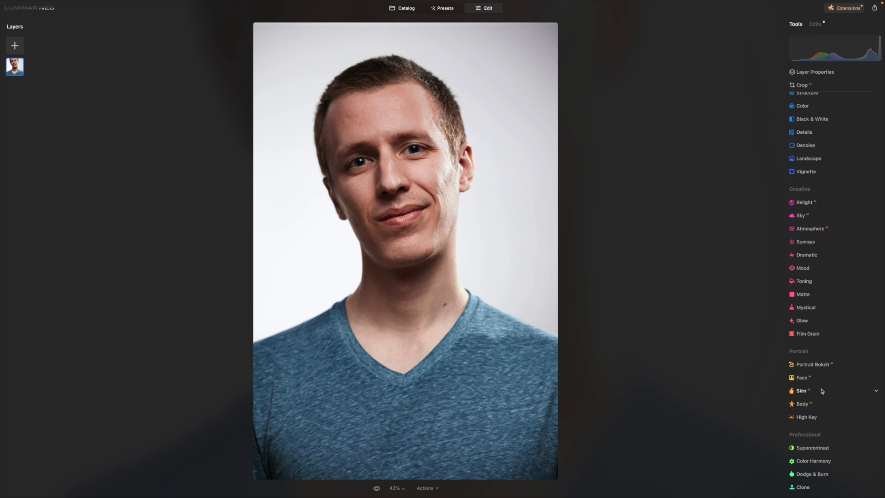
{"action": "left_click", "coordinate": [822, 391]}
{"action": "scroll", "coordinate": [821, 345], "scroll_direction": "down", "scroll_amount": 3}
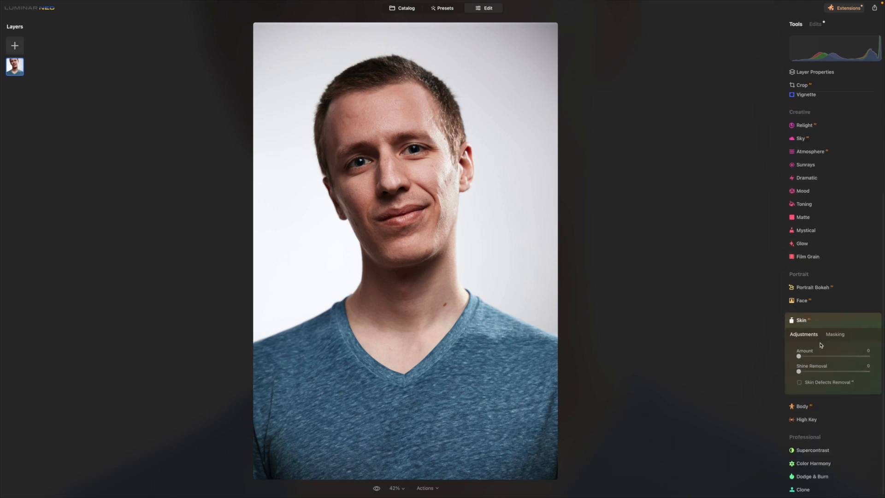
{"action": "mouse_move", "coordinate": [800, 373]}
{"action": "left_mouse_down"}
{"action": "mouse_move", "coordinate": [869, 372]}
{"action": "mouse_move", "coordinate": [810, 372]}
{"action": "left_mouse_up"}
{"action": "left_click", "coordinate": [458, 167]}
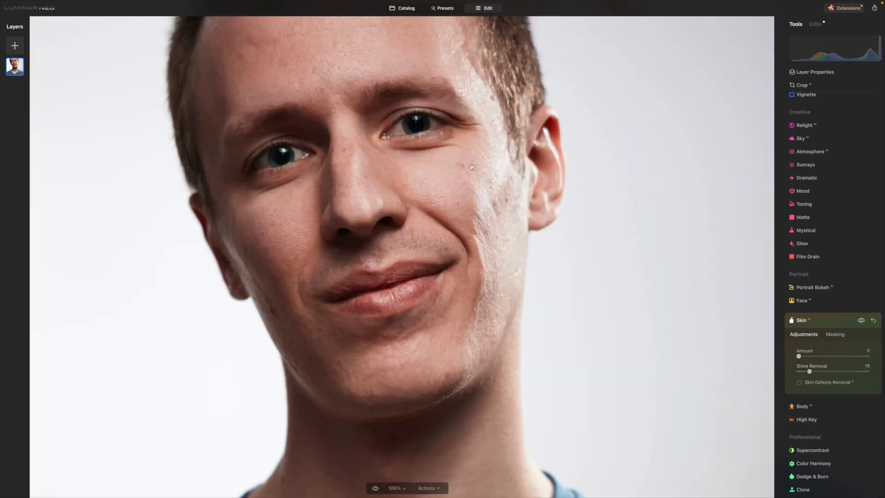
{"action": "left_click_drag", "start_coordinate": [810, 372], "coordinate": [728, 383]}
{"action": "left_click", "coordinate": [490, 297]}
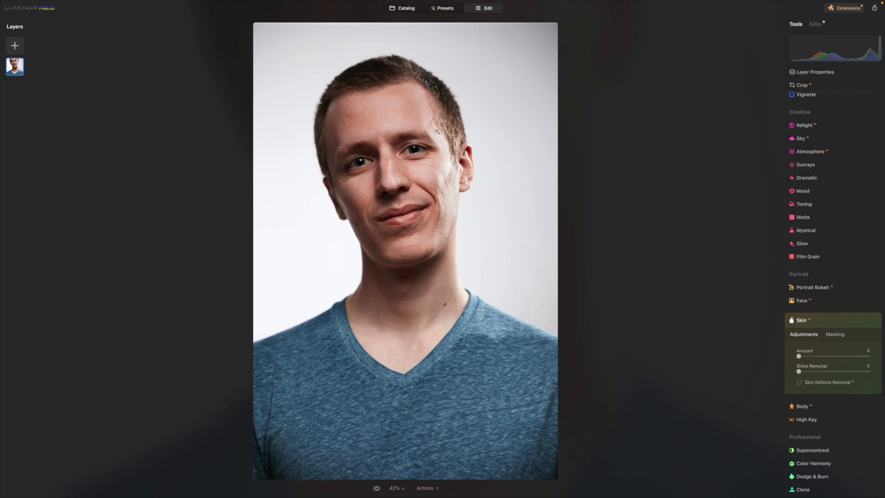
{"action": "left_click_drag", "start_coordinate": [799, 371], "coordinate": [810, 356]}
- With the Face tool, set Iris Flare to 31, Eye Whitening to 32 and Eye Enhancer to 27
{"action": "left_click", "coordinate": [829, 300]}
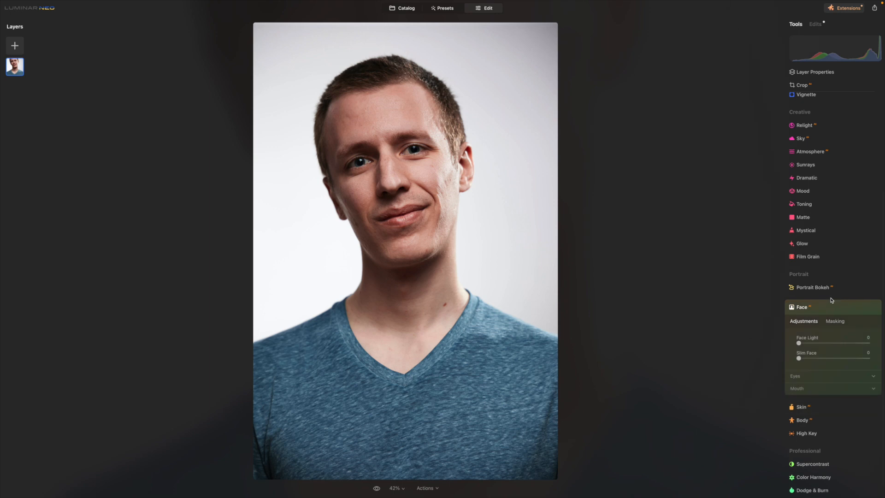
{"action": "left_click", "coordinate": [821, 374]}
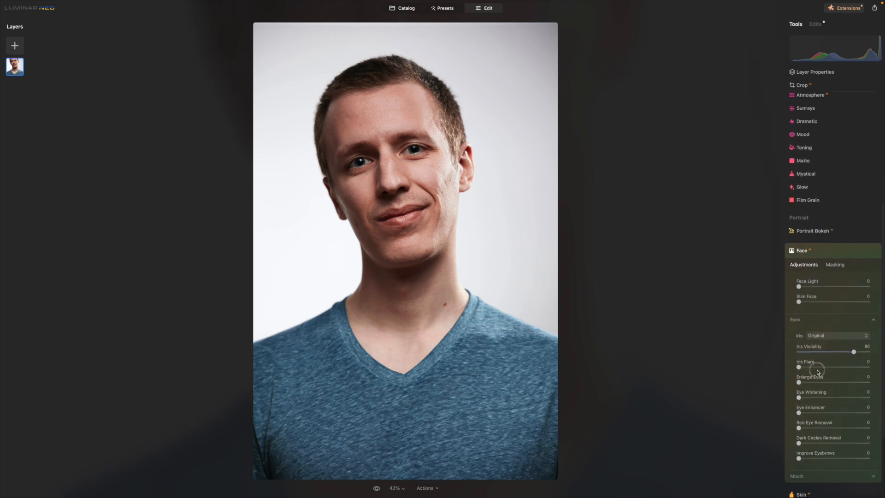
{"action": "left_click", "coordinate": [821, 397]}
{"action": "left_click", "coordinate": [818, 413]}
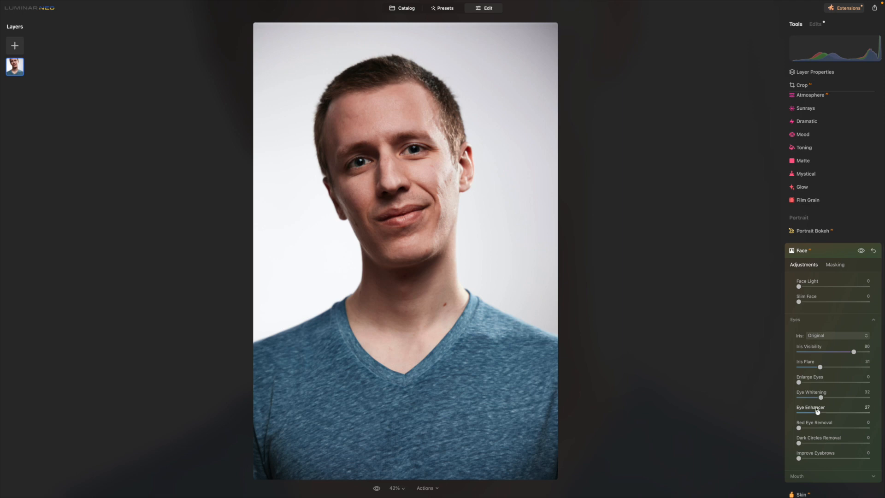
- Set the portrait's Face Light to 53 and compare the photo before and after the edits
{"action": "left_click_drag", "start_coordinate": [798, 286], "coordinate": [835, 287]}
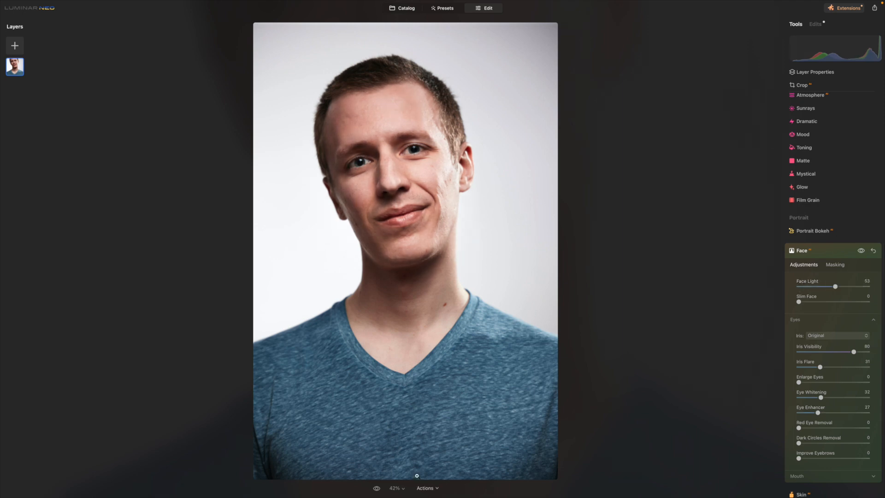
{"action": "left_click", "coordinate": [377, 488]}
{"action": "left_click", "coordinate": [378, 490]}
{"action": "left_click", "coordinate": [377, 490]}
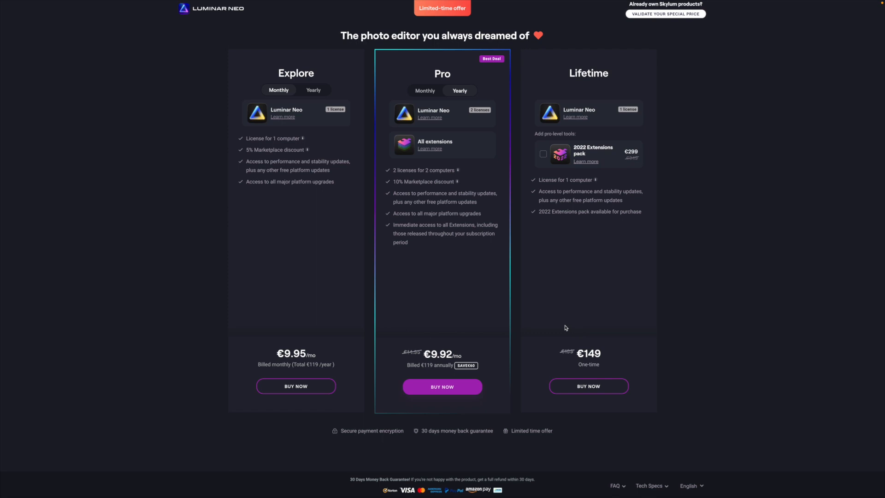
- On the Luminar Neo pricing page, toggle the 2022 Extensions pack for the Lifetime plan to compare its price
{"action": "left_click", "coordinate": [544, 155]}
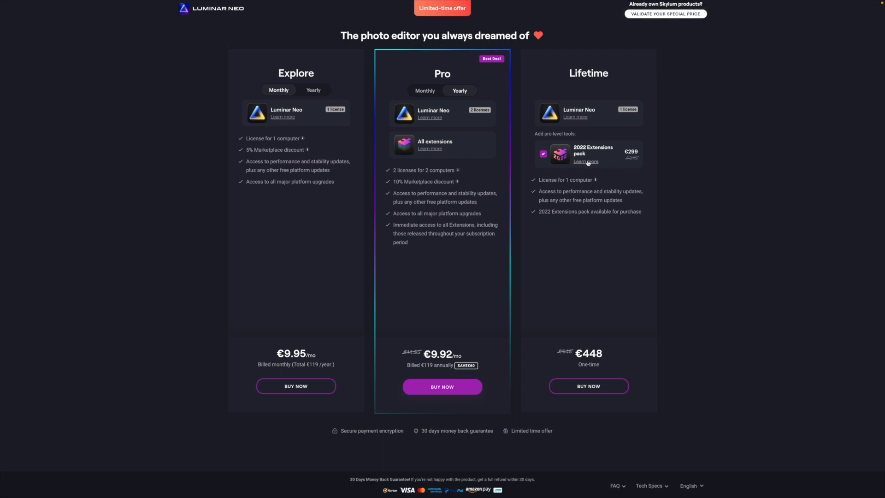
{"action": "left_click", "coordinate": [543, 155]}
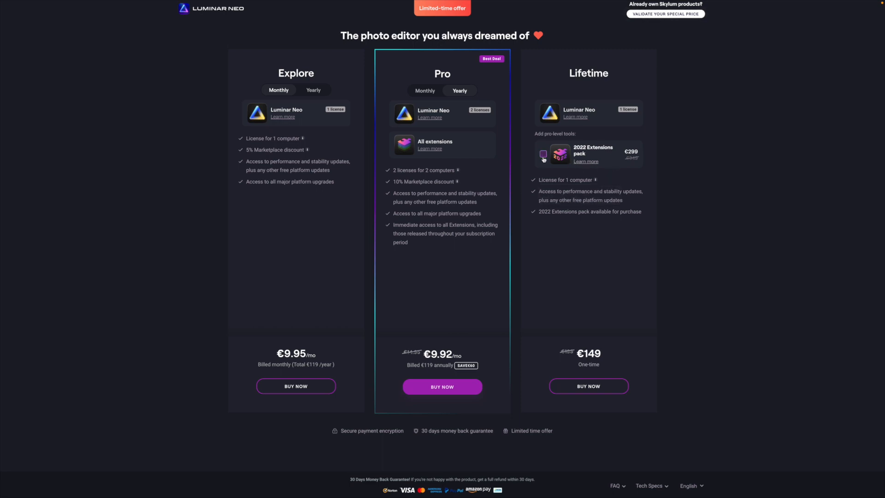
{"action": "left_click", "coordinate": [543, 156]}
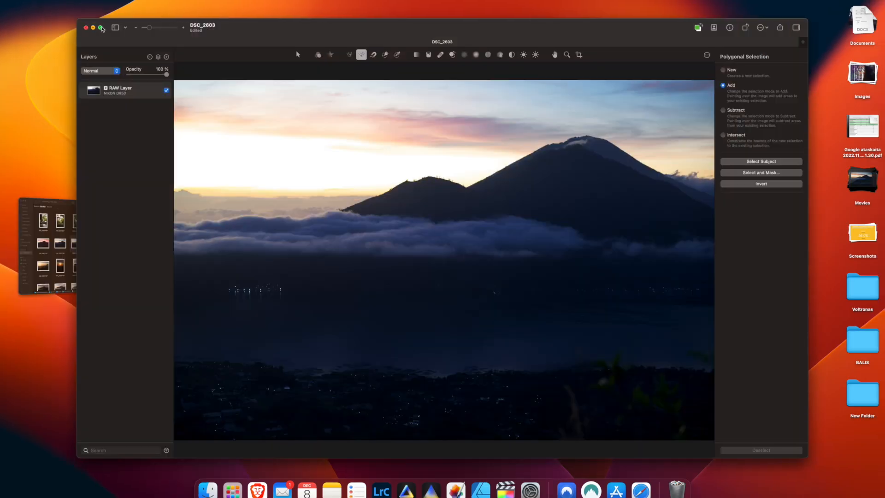
- Switch to Pixelmator Pro, show DSC_2603 in full screen and inspect the mountain ridge and clouds up close
{"action": "left_click", "coordinate": [100, 28]}
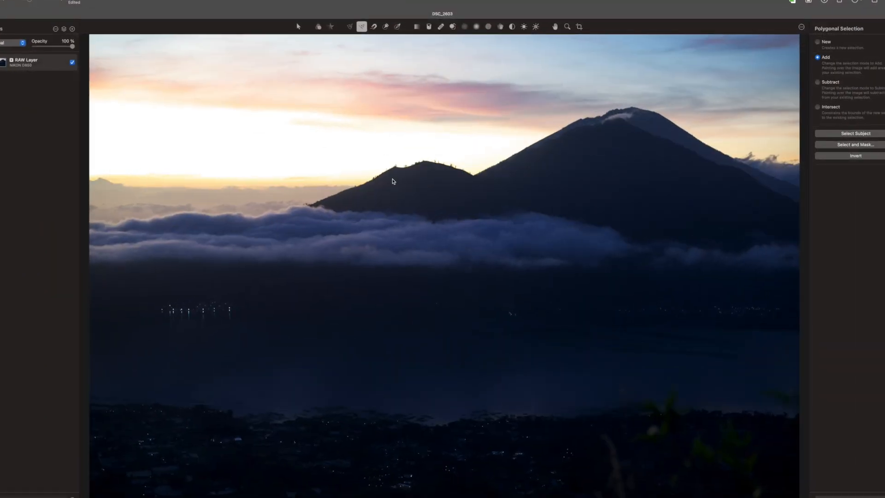
{"action": "scroll", "coordinate": [405, 171], "scroll_direction": "up", "scroll_amount": 5}
{"action": "left_click_drag", "start_coordinate": [405, 172], "coordinate": [340, 251]}
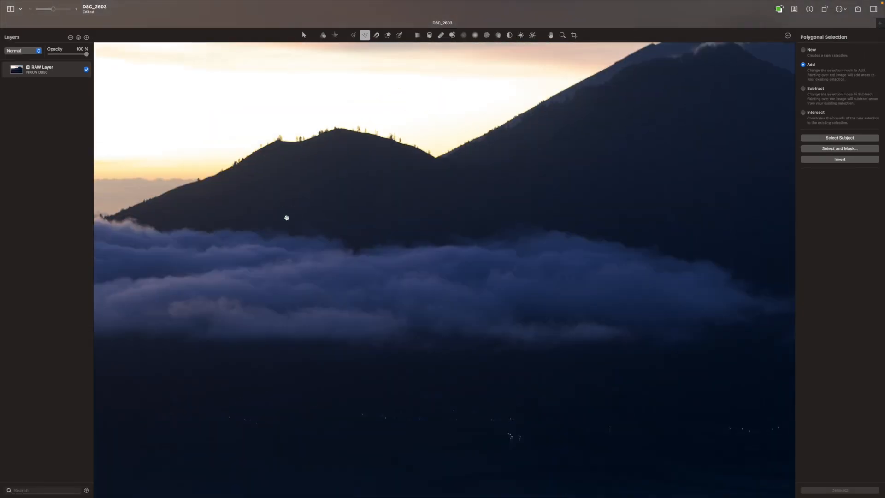
{"action": "scroll", "coordinate": [346, 203], "scroll_direction": "down", "scroll_amount": 3}
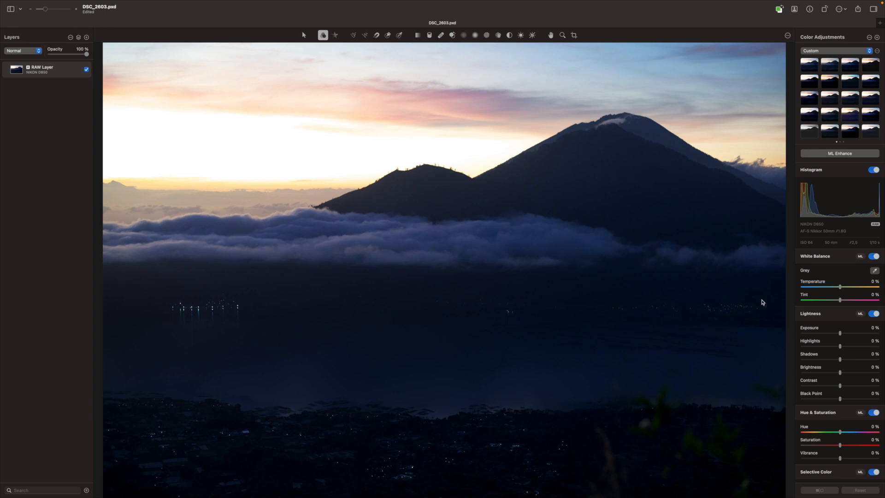
- Look through the color adjustments and automatically enhance the mountain photo with ML Enhance
{"action": "scroll", "coordinate": [816, 207], "scroll_direction": "down", "scroll_amount": 10}
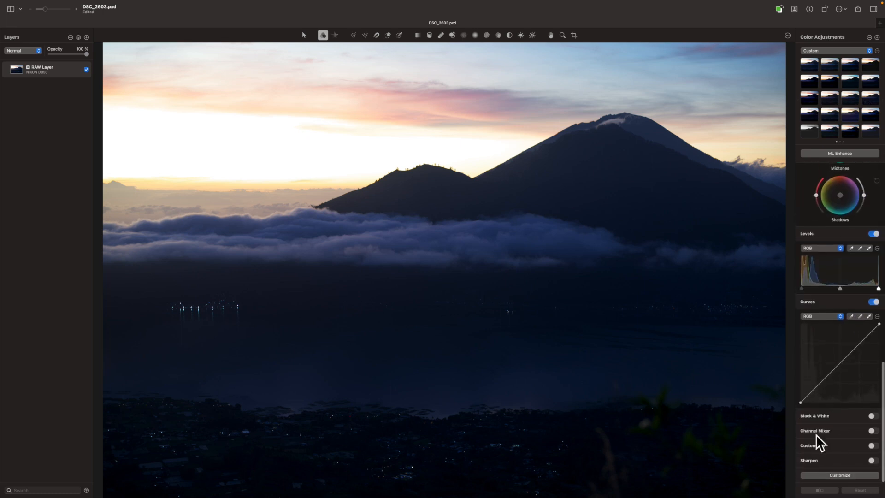
{"action": "scroll", "coordinate": [818, 438], "scroll_direction": "up", "scroll_amount": 10}
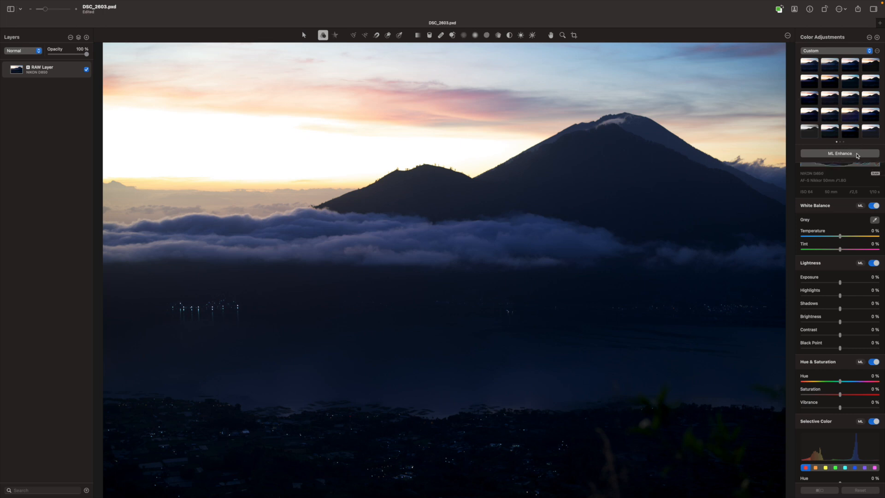
{"action": "left_click", "coordinate": [849, 157]}
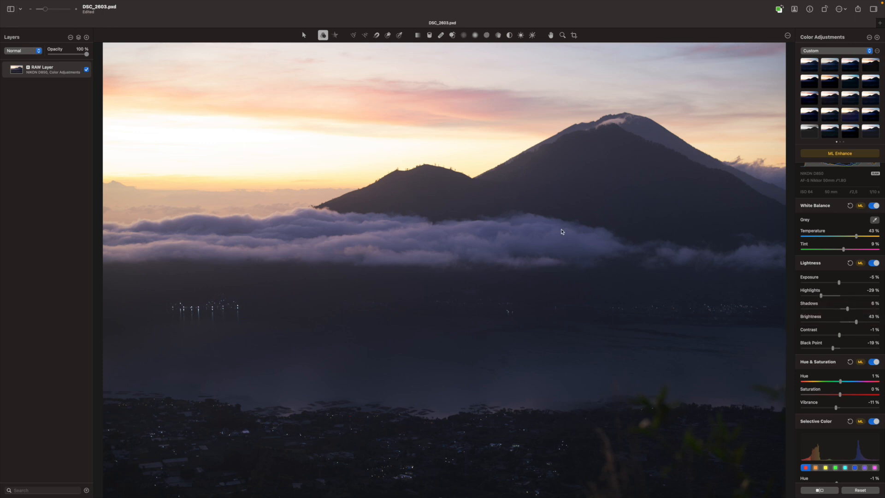
{"action": "scroll", "coordinate": [828, 177], "scroll_direction": "up", "scroll_amount": 2}
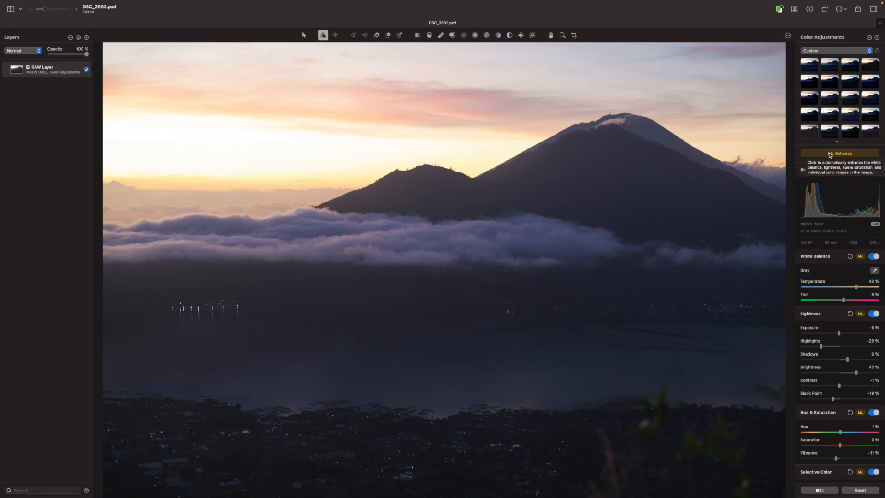
{"action": "left_click", "coordinate": [830, 154]}
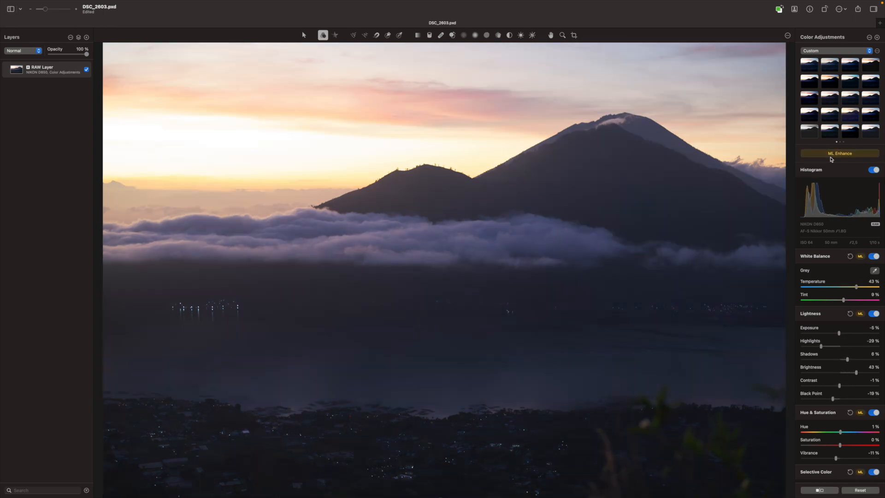
- Refine the photo's lightness: Exposure 20%, Highlights -74%, Shadows 1%, Brightness 14%, Contrast 10% and Black Point 2%
{"action": "left_click_drag", "start_coordinate": [847, 359], "coordinate": [839, 361]}
{"action": "mouse_move", "coordinate": [832, 398]}
{"action": "left_mouse_down"}
{"action": "mouse_move", "coordinate": [854, 398]}
{"action": "mouse_move", "coordinate": [840, 398]}
{"action": "left_mouse_up"}
{"action": "mouse_move", "coordinate": [821, 346]}
{"action": "left_mouse_down"}
{"action": "mouse_move", "coordinate": [786, 348]}
{"action": "mouse_move", "coordinate": [808, 347]}
{"action": "left_mouse_up"}
{"action": "left_click_drag", "start_coordinate": [840, 386], "coordinate": [844, 386]}
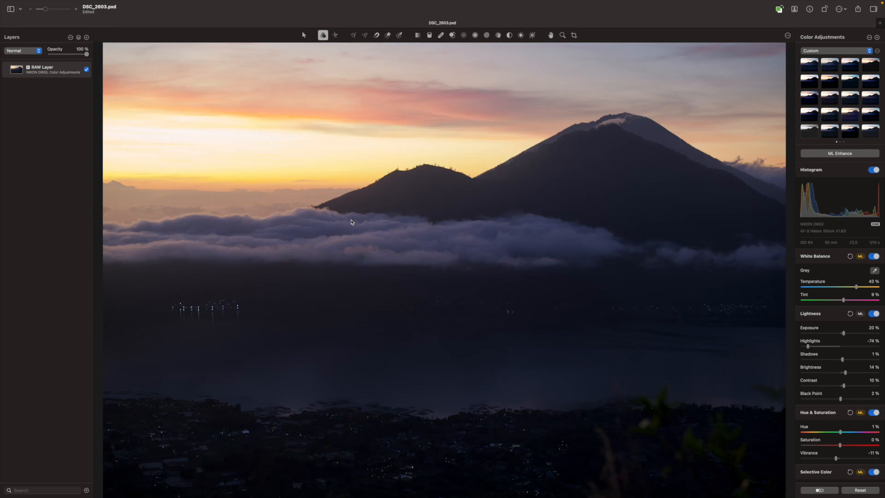
- Compare the adjusted mountain photo with its original repeatedly, both as a whole and up close on the clouds
{"action": "key", "text": "m"}
{"action": "key", "text": "m"}
{"action": "key", "text": "m"}
{"action": "key", "text": "m"}
{"action": "key", "text": "m"}
{"action": "key", "text": "m"}
{"action": "key", "text": "m"}
{"action": "key", "text": "m"}
{"action": "key", "text": "m"}
{"action": "key", "text": "m"}
{"action": "key", "text": "m"}
{"action": "key", "text": "m"}
{"action": "key", "text": "m"}
{"action": "key", "text": "m"}
{"action": "key", "text": "m"}
{"action": "key", "text": "m"}
{"action": "key", "text": "m"}
{"action": "key", "text": "m"}
{"action": "key", "text": "m"}
{"action": "key", "text": "m"}
{"action": "key", "text": "m"}
{"action": "key", "text": "m"}
{"action": "key", "text": "m"}
{"action": "scroll", "coordinate": [351, 221], "scroll_direction": "up", "scroll_amount": 6}
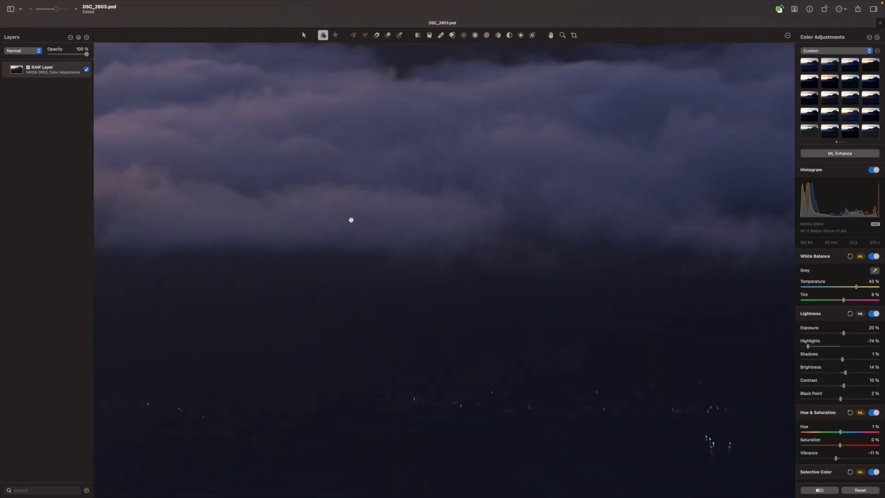
{"action": "key", "text": "m"}
{"action": "key", "text": "m"}
{"action": "key", "text": "m"}
{"action": "key", "text": "m"}
{"action": "key", "text": "m"}
{"action": "key", "text": "m"}
{"action": "key", "text": "m"}
{"action": "key", "text": "m"}
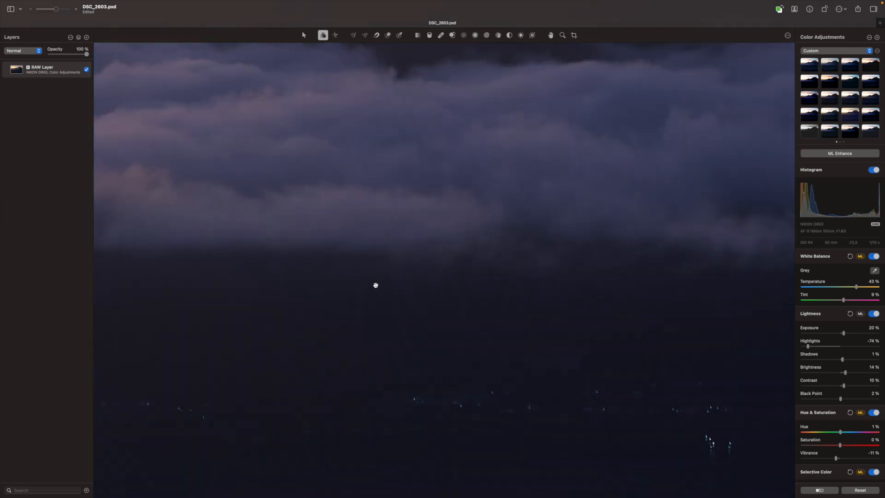
{"action": "key", "text": "super+minus"}
{"action": "key", "text": "super+0"}
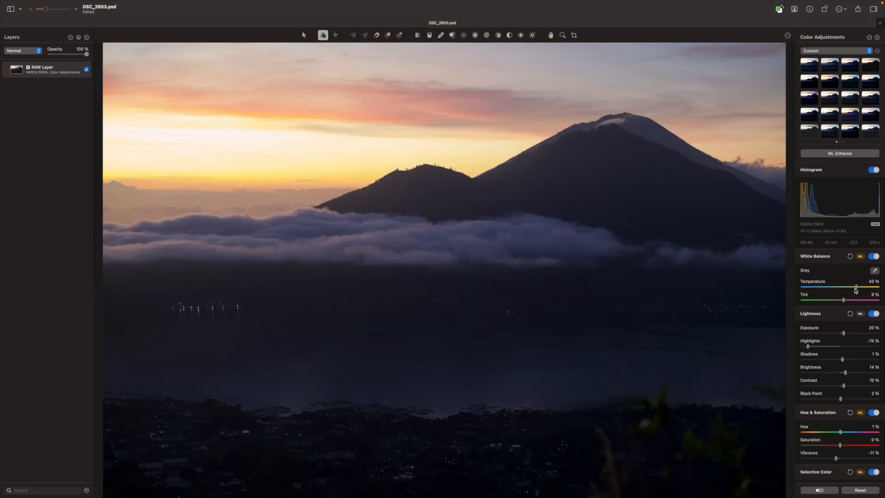
- Fine-tune the photo's white balance, leaving Temperature at 43% and setting Tint to 12%
{"action": "left_click", "coordinate": [856, 288]}
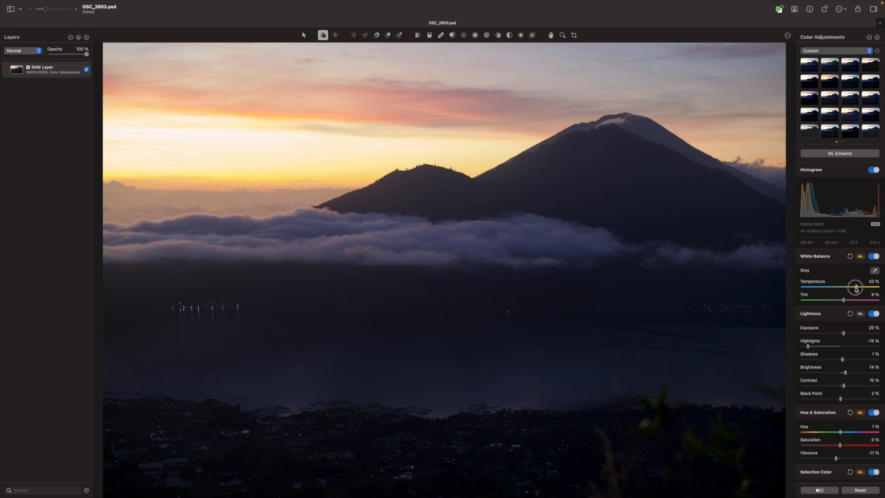
{"action": "left_click_drag", "start_coordinate": [856, 289], "coordinate": [858, 287]}
{"action": "mouse_move", "coordinate": [856, 288]}
{"action": "left_mouse_down"}
{"action": "mouse_move", "coordinate": [836, 289]}
{"action": "mouse_move", "coordinate": [856, 287]}
{"action": "mouse_move", "coordinate": [843, 300]}
{"action": "left_mouse_up"}
- Look through the color adjustments from White Balance and Lightness down to Color Balance, Levels and Curves
{"action": "scroll", "coordinate": [857, 267], "scroll_direction": "down", "scroll_amount": 3}
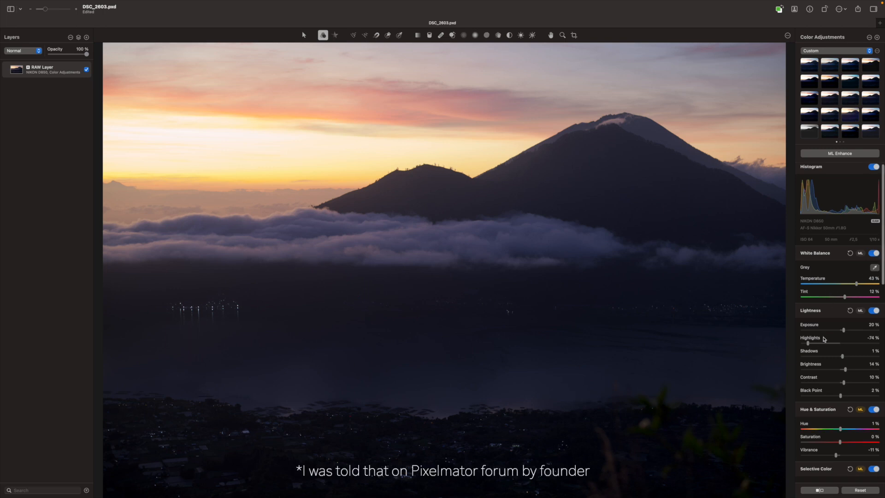
{"action": "scroll", "coordinate": [851, 263], "scroll_direction": "up", "scroll_amount": 3}
{"action": "scroll", "coordinate": [844, 290], "scroll_direction": "down", "scroll_amount": 6}
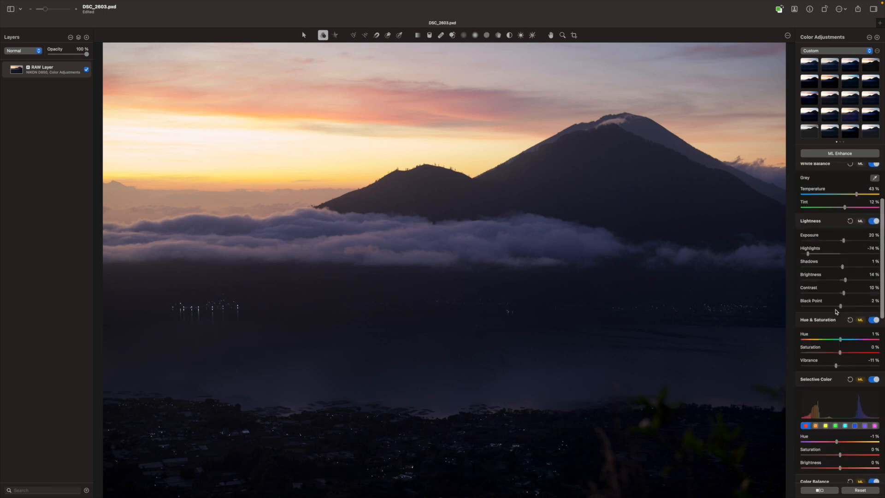
{"action": "scroll", "coordinate": [837, 314], "scroll_direction": "down", "scroll_amount": 10}
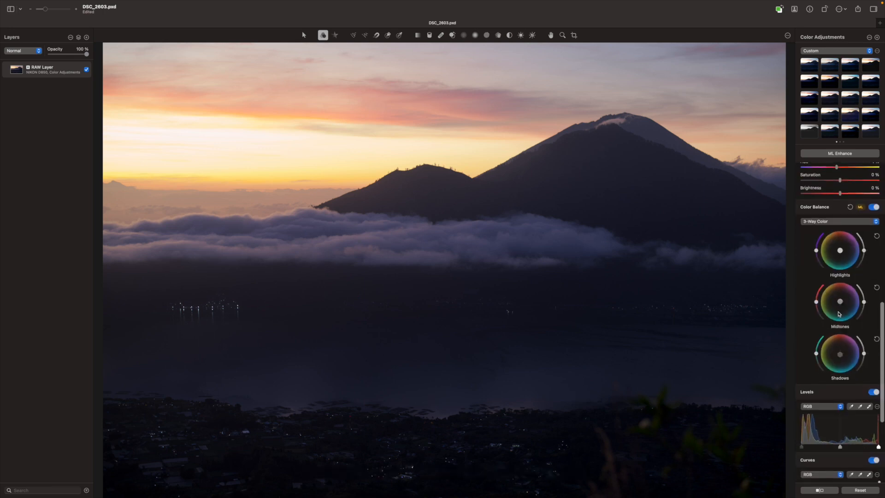
- Try shifting the Midtones in Color Balance and adjusting the photo's RGB Levels and Curves
{"action": "mouse_move", "coordinate": [841, 301]}
{"action": "left_mouse_down"}
{"action": "mouse_move", "coordinate": [833, 308]}
{"action": "mouse_move", "coordinate": [853, 313]}
{"action": "left_mouse_up"}
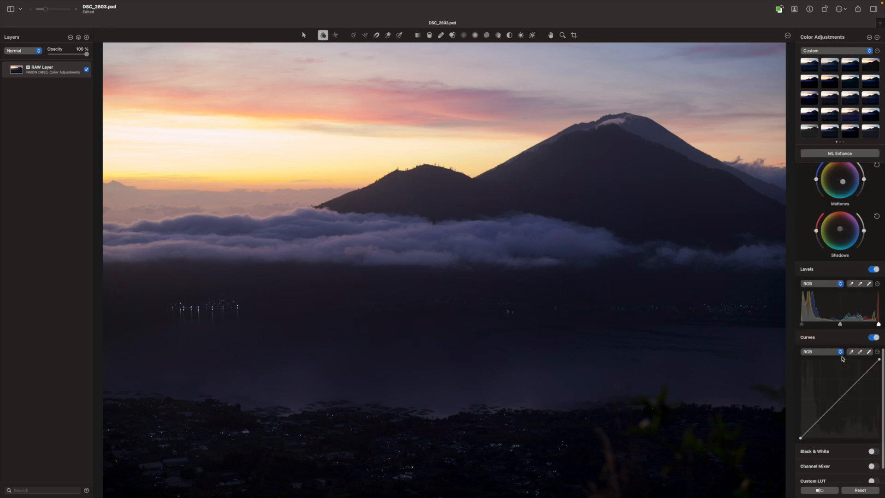
{"action": "left_click_drag", "start_coordinate": [822, 325], "coordinate": [823, 326]}
{"action": "left_click_drag", "start_coordinate": [878, 325], "coordinate": [878, 325]}
{"action": "left_click_drag", "start_coordinate": [827, 411], "coordinate": [829, 410]}
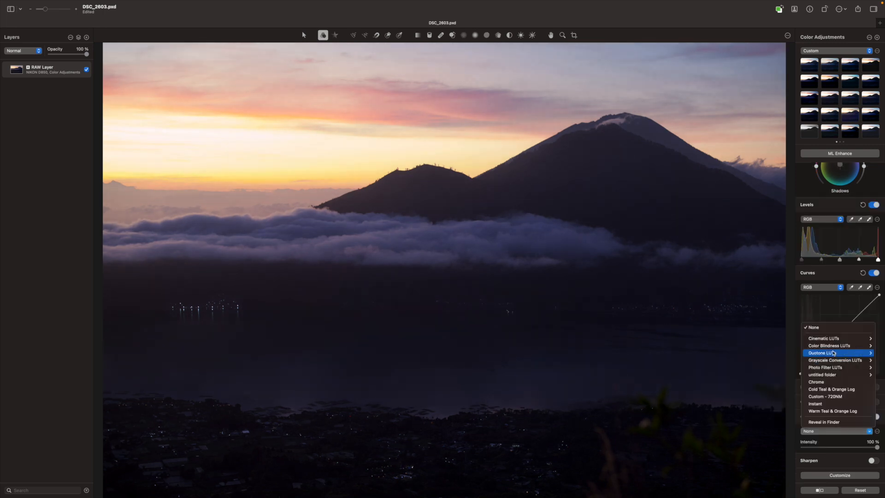
- Preview the available Custom LUT collections on the photo, including the Magenta Filter among the photo filters
{"action": "mouse_move", "coordinate": [833, 350]}
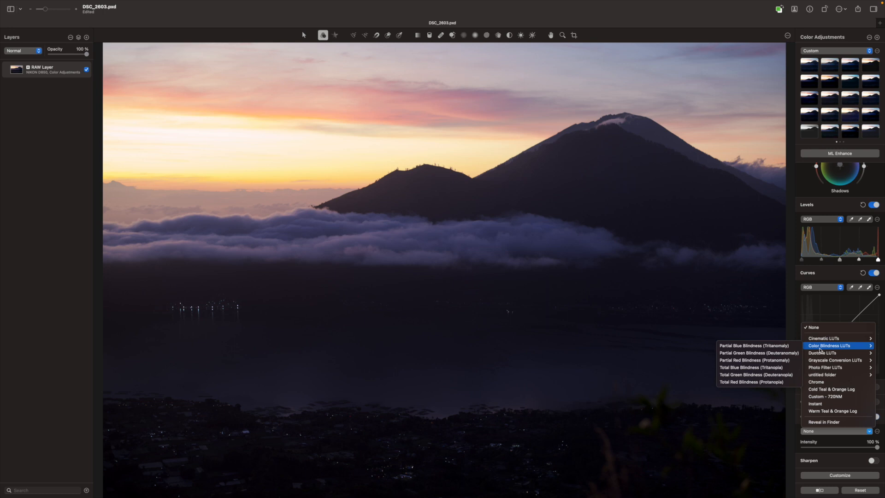
{"action": "mouse_move", "coordinate": [830, 368]}
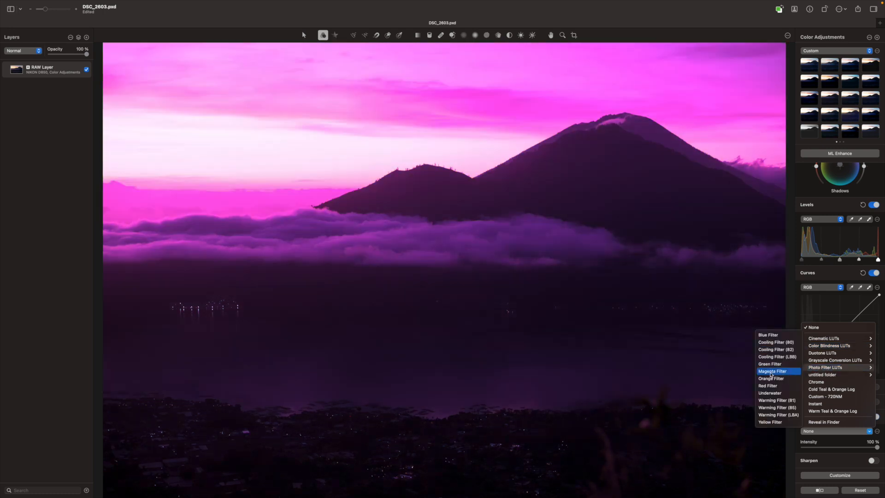
{"action": "left_click", "coordinate": [796, 313]}
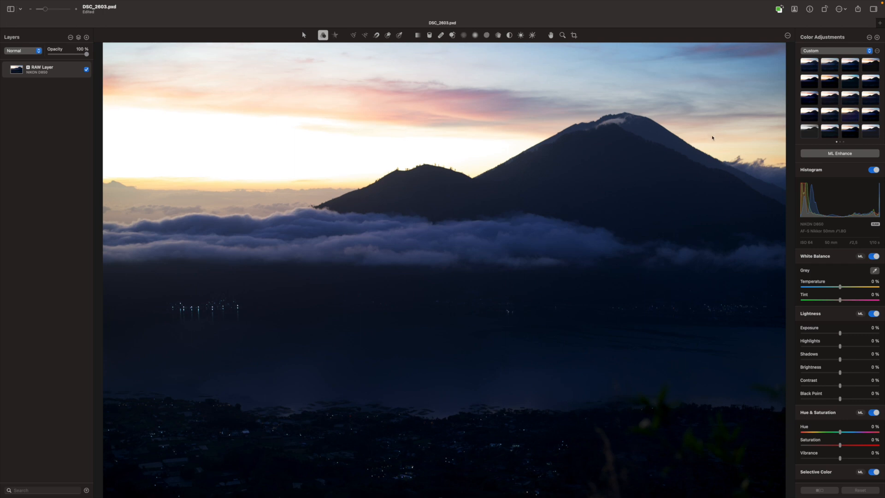
- Try the Landscape presets one after another on the photo, ending on the first one with Shadows at 28%
{"action": "left_click", "coordinate": [812, 51]}
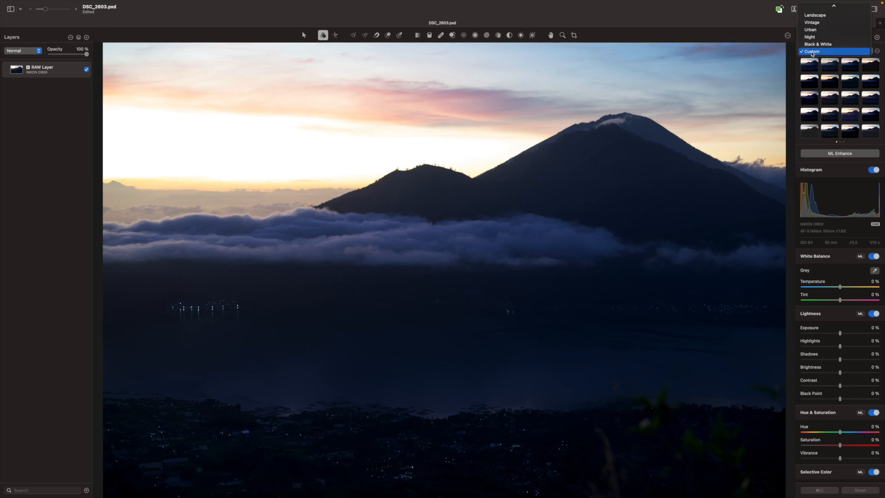
{"action": "left_click", "coordinate": [815, 15]}
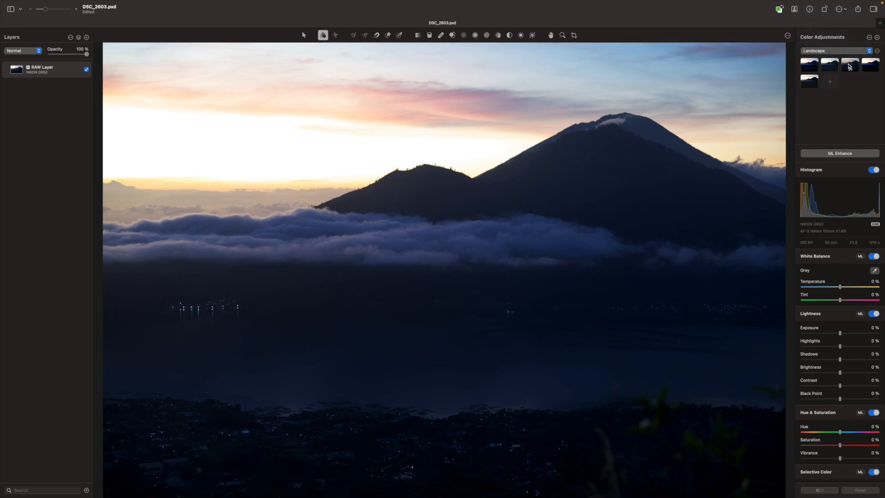
{"action": "left_click", "coordinate": [849, 65]}
{"action": "left_click", "coordinate": [829, 65]}
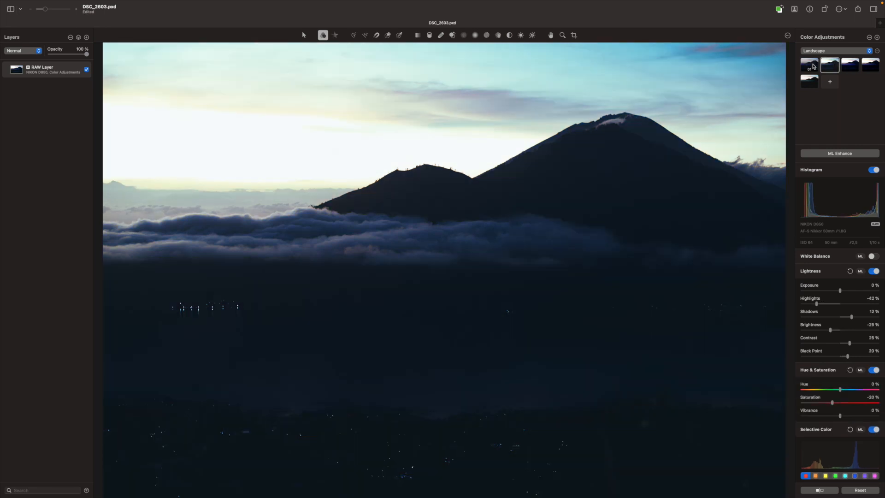
{"action": "left_click", "coordinate": [814, 65]}
{"action": "left_click", "coordinate": [810, 81]}
{"action": "left_click", "coordinate": [868, 68]}
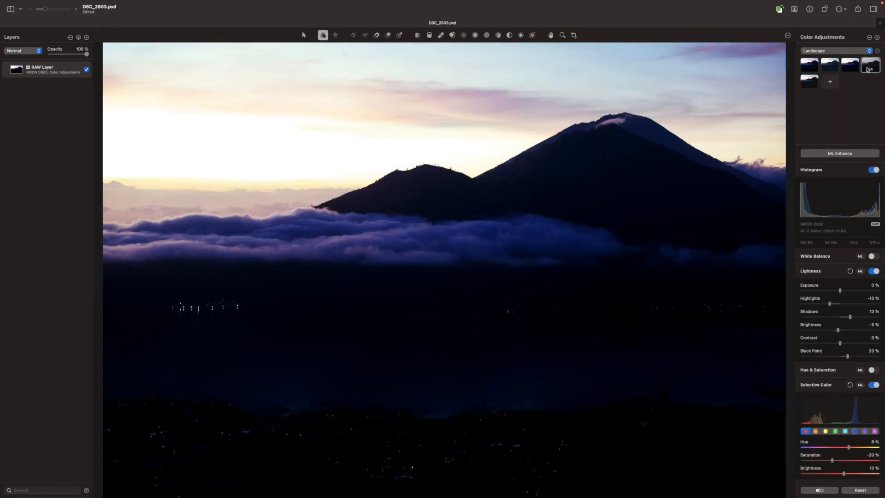
{"action": "left_click", "coordinate": [829, 65]}
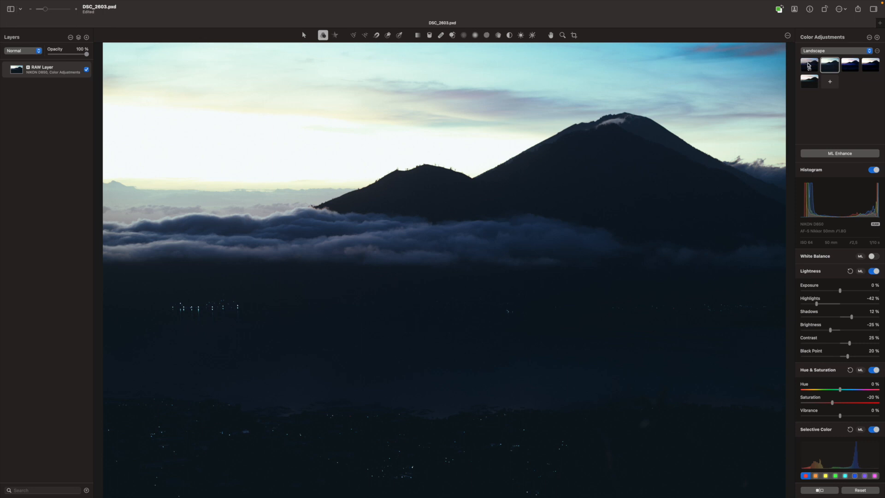
{"action": "left_click", "coordinate": [809, 66]}
{"action": "left_click_drag", "start_coordinate": [851, 316], "coordinate": [858, 316]}
- Try ML Enhance on the photo with the Temperature set to 27%
{"action": "left_click", "coordinate": [833, 51]}
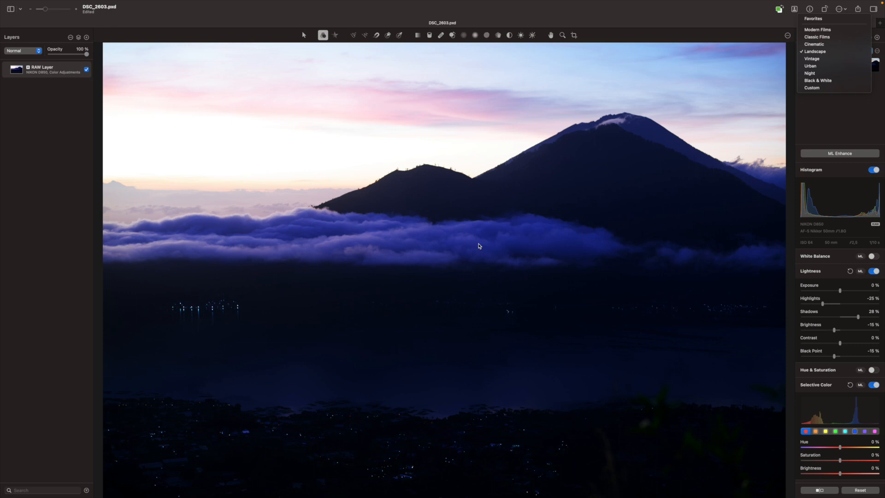
{"action": "left_click", "coordinate": [826, 113]}
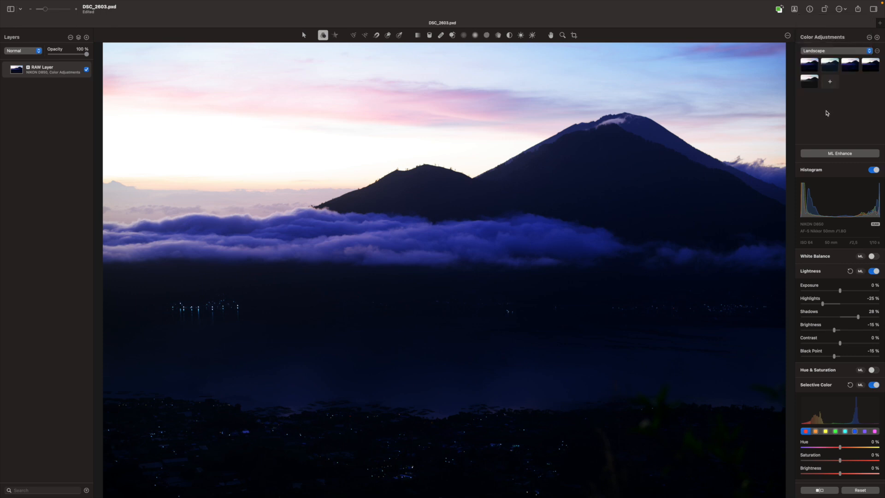
{"action": "left_click", "coordinate": [832, 154]}
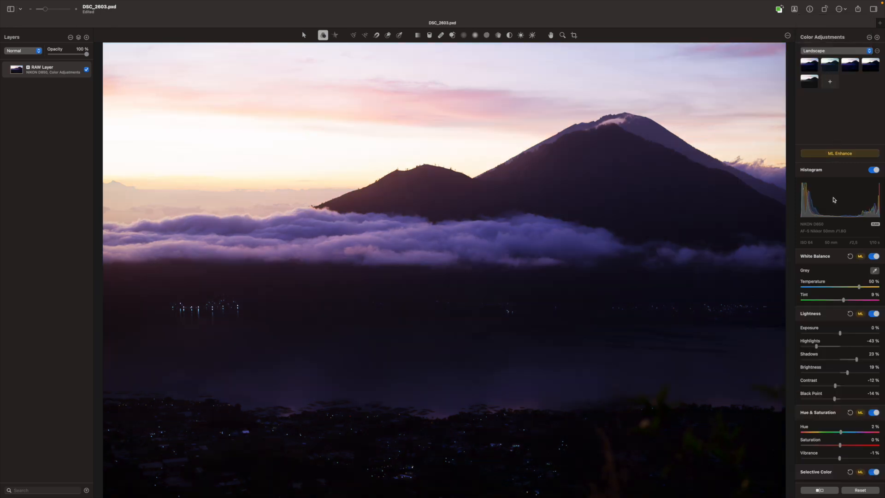
{"action": "left_click", "coordinate": [851, 287]}
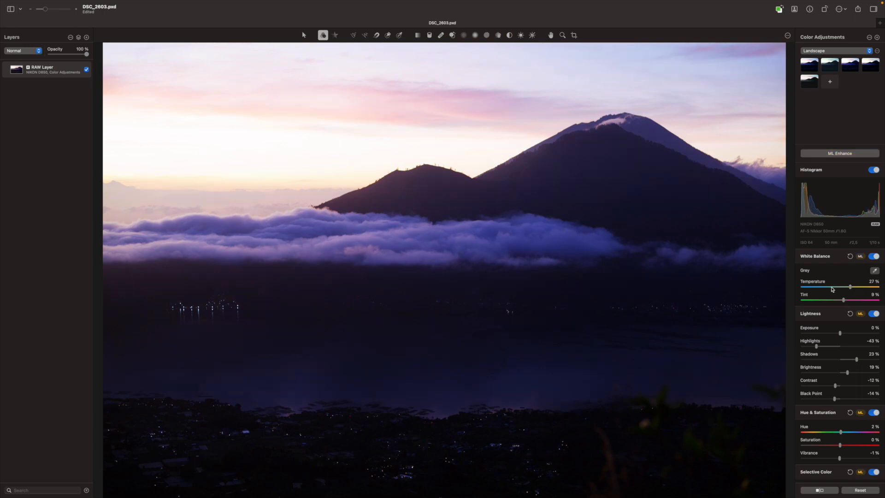
{"action": "scroll", "coordinate": [842, 299], "scroll_direction": "down", "scroll_amount": 5}
- Look through the commands available for the RAW layer, including its Color Adjustments options
{"action": "right_click", "coordinate": [56, 73]}
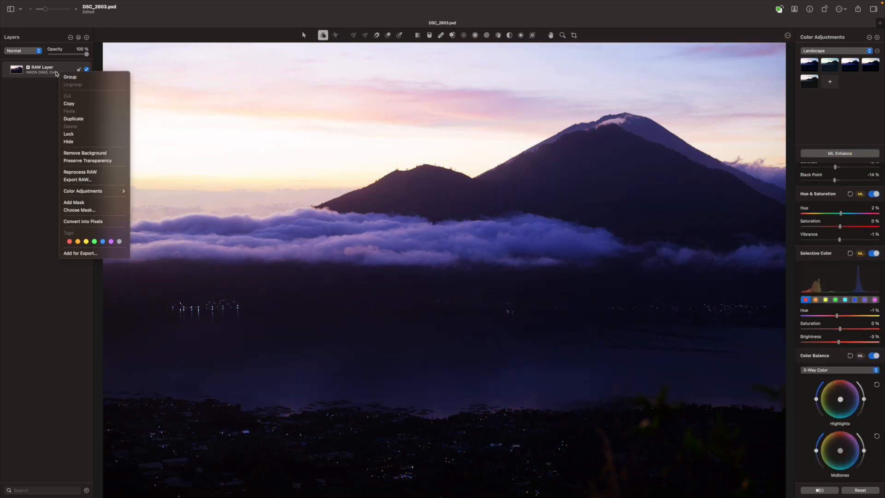
{"action": "left_click", "coordinate": [375, 319]}
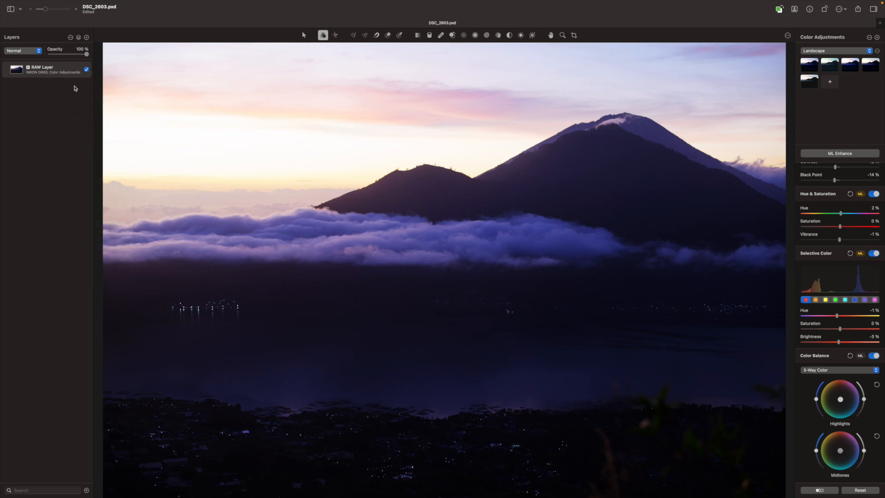
{"action": "right_click", "coordinate": [71, 75]}
{"action": "mouse_move", "coordinate": [116, 193]}
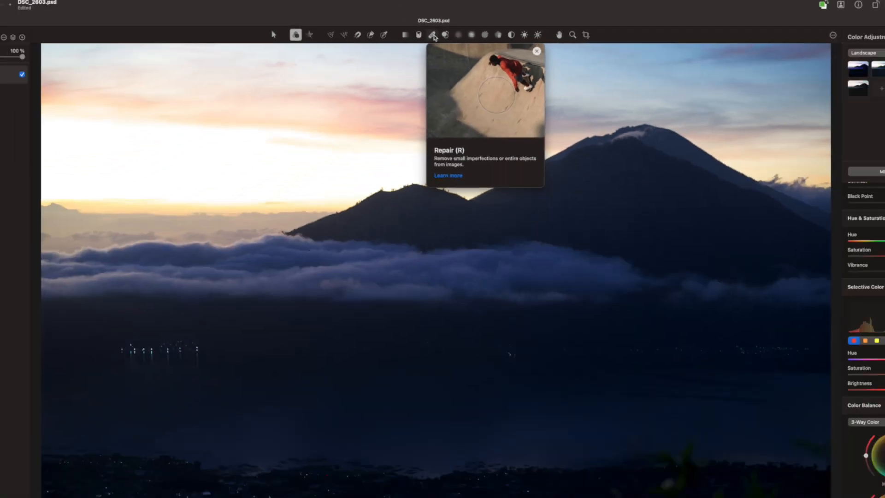
- Remove the patch of clouds in front of the large mountain's right slope using Repair with a 60% brush size
{"action": "left_click", "coordinate": [395, 34]}
{"action": "key", "text": "]"}
{"action": "key", "text": "super+0"}
{"action": "key", "text": "space"}
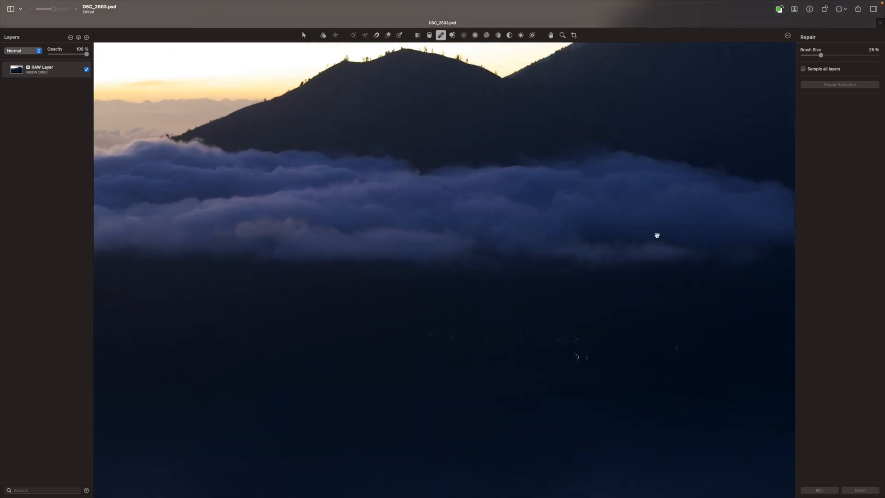
{"action": "left_click_drag", "start_coordinate": [658, 235], "coordinate": [195, 253]}
{"action": "key", "text": "bracketright"}
{"action": "key", "text": "bracketright"}
{"action": "key", "text": "bracketright"}
{"action": "key", "text": "bracketright"}
{"action": "key", "text": "bracketright"}
{"action": "key", "text": "bracketright"}
{"action": "key", "text": "bracketright"}
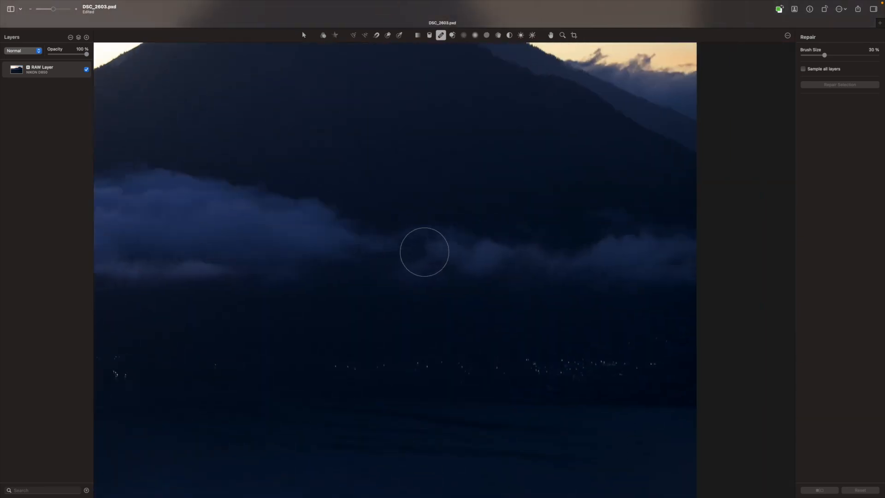
{"action": "mouse_move", "coordinate": [416, 255]}
{"action": "left_mouse_down"}
{"action": "mouse_move", "coordinate": [696, 254]}
{"action": "mouse_move", "coordinate": [355, 244]}
{"action": "left_mouse_up"}
{"action": "scroll", "coordinate": [444, 275], "scroll_direction": "down", "scroll_amount": 5}
- Remove the blurry grass stem and part of the nearby foliage in the dark lower foreground with Repair
{"action": "key", "text": "super+minus"}
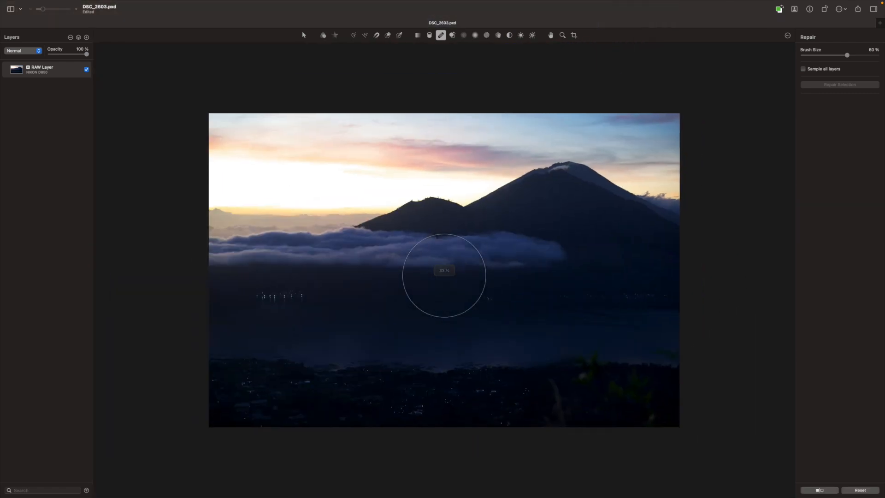
{"action": "key", "text": "super+plus"}
{"action": "key", "text": "super+plus"}
{"action": "key", "text": "space"}
{"action": "mouse_move", "coordinate": [561, 395]}
{"action": "left_mouse_down"}
{"action": "mouse_move", "coordinate": [478, 344]}
{"action": "mouse_move", "coordinate": [293, 142]}
{"action": "left_mouse_up"}
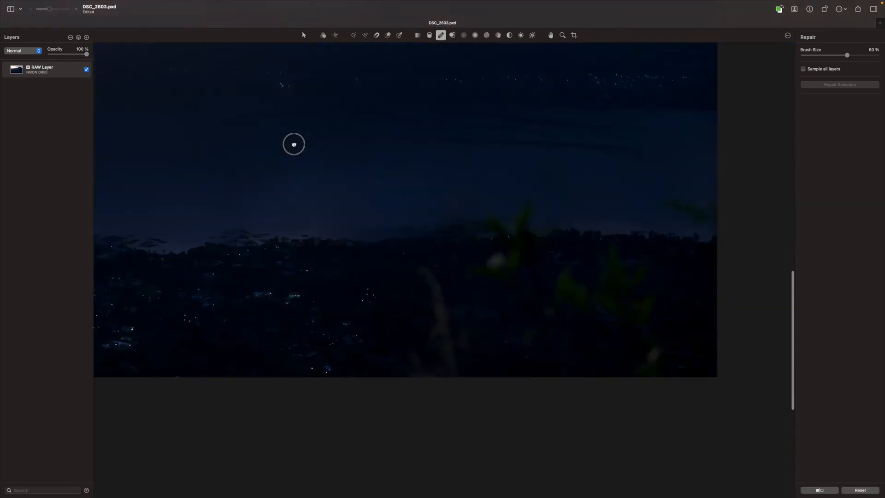
{"action": "left_click_drag", "start_coordinate": [429, 292], "coordinate": [439, 379]}
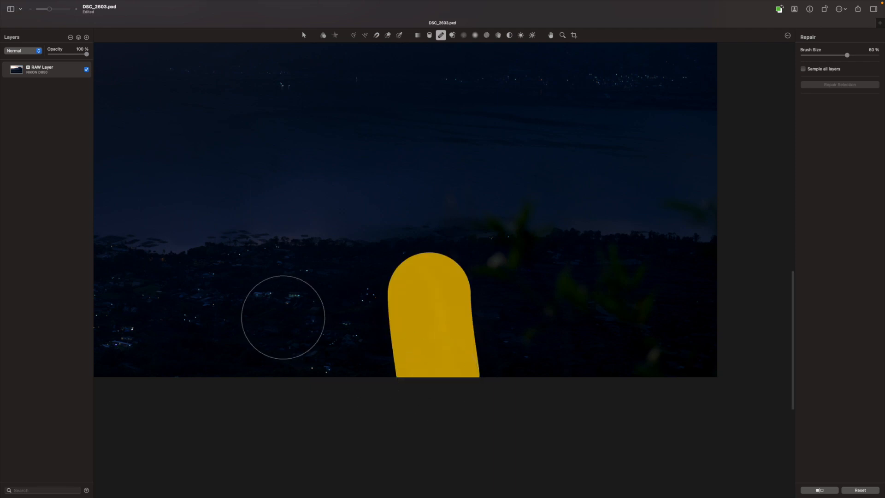
{"action": "left_click_drag", "start_coordinate": [556, 346], "coordinate": [509, 259]}
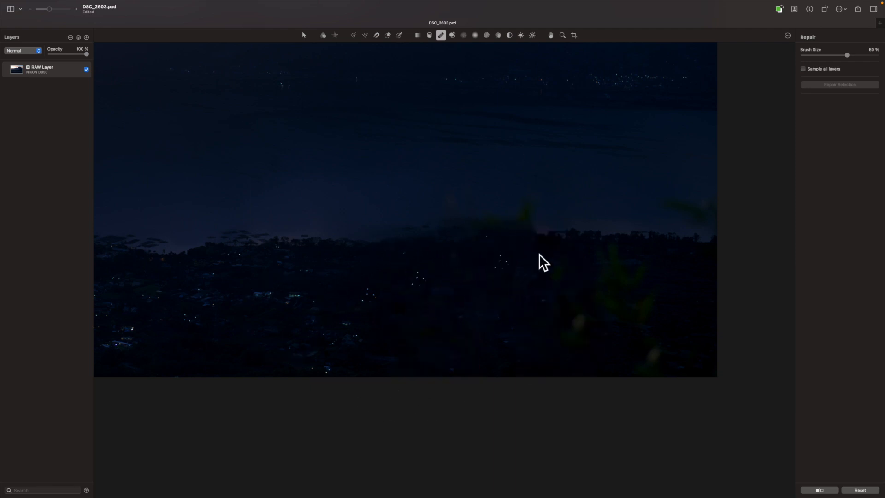
{"action": "scroll", "coordinate": [405, 200], "scroll_direction": "down", "scroll_amount": 5}
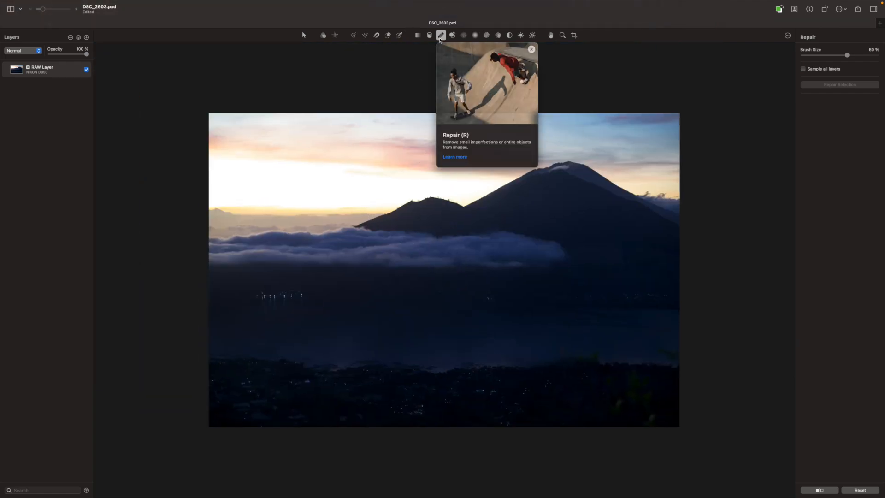
- Look over the color adjustments for the repaired photo, from Curves back up to White Balance and Lightness
{"action": "key", "text": "a"}
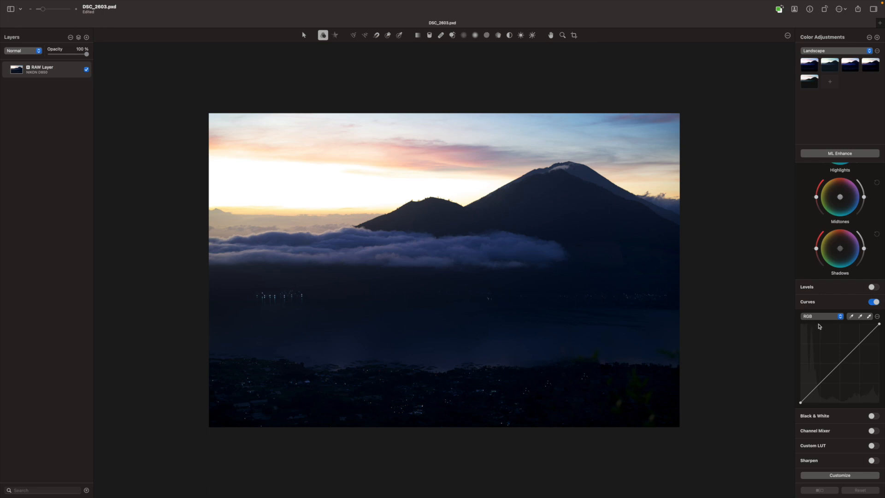
{"action": "scroll", "coordinate": [819, 327], "scroll_direction": "up", "scroll_amount": 6}
{"action": "scroll", "coordinate": [819, 327], "scroll_direction": "down", "scroll_amount": 5}
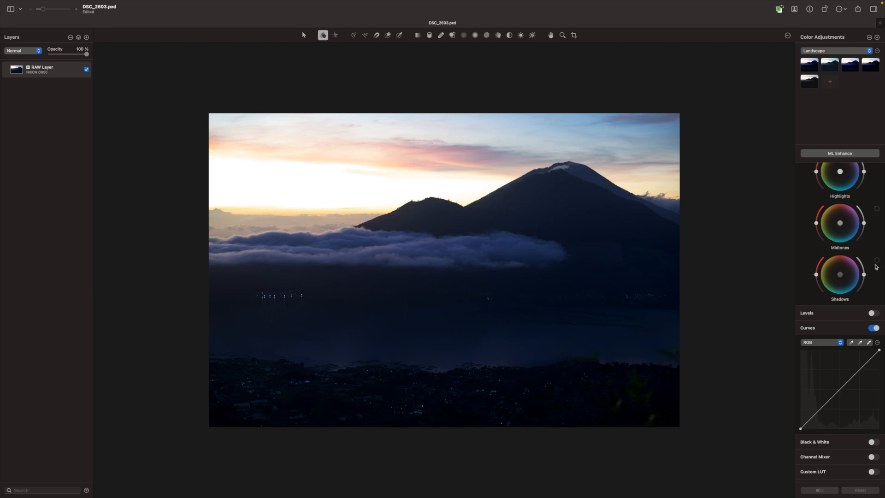
{"action": "scroll", "coordinate": [864, 265], "scroll_direction": "up", "scroll_amount": 10}
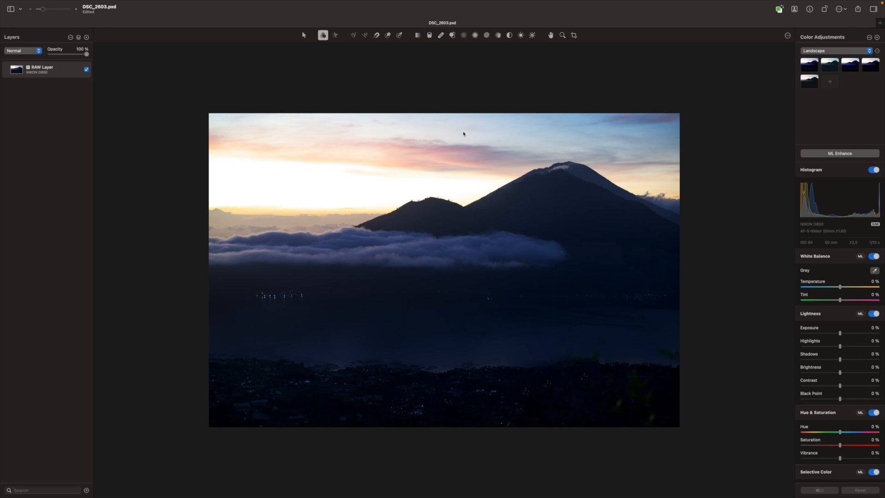
{"action": "left_click", "coordinate": [376, 36]}
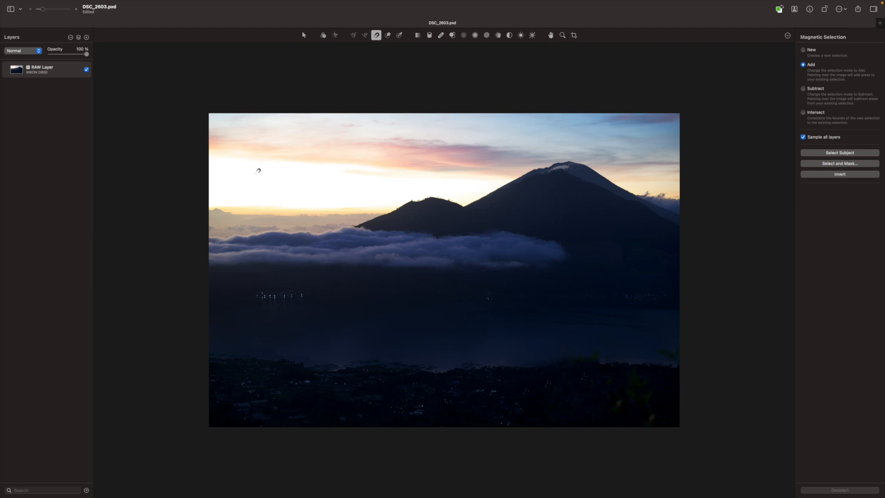
{"action": "left_click", "coordinate": [208, 300]}
{"action": "key", "text": "Escape"}
- Select the lake with Quick Selection and try Exposure 89% and Highlights -7% on a color adjustments layer masked to it
{"action": "left_click", "coordinate": [387, 36]}
{"action": "mouse_move", "coordinate": [259, 313]}
{"action": "left_mouse_down"}
{"action": "mouse_move", "coordinate": [399, 340]}
{"action": "mouse_move", "coordinate": [632, 332]}
{"action": "mouse_move", "coordinate": [647, 331]}
{"action": "mouse_move", "coordinate": [662, 297]}
{"action": "left_mouse_up"}
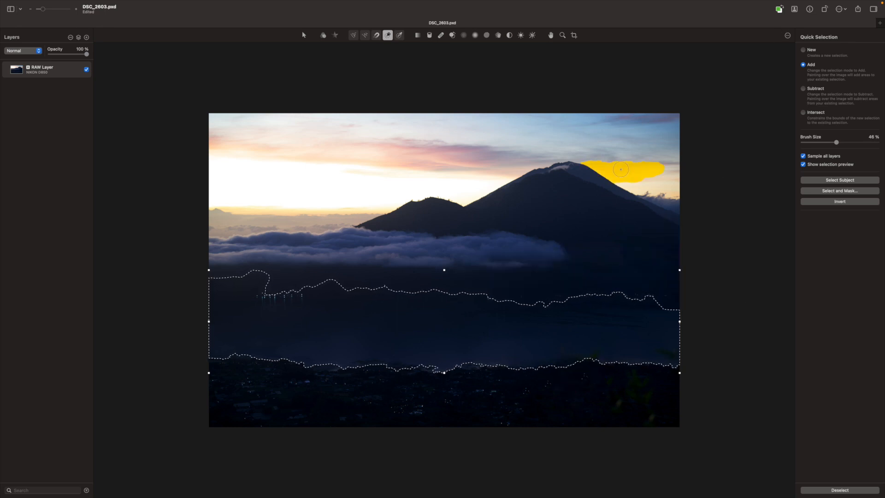
{"action": "key", "text": "a"}
{"action": "left_click", "coordinate": [841, 299]}
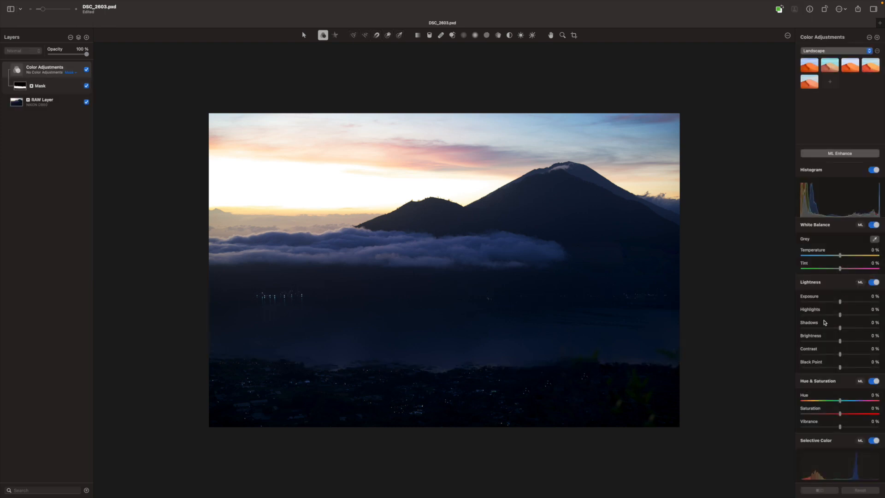
{"action": "left_click_drag", "start_coordinate": [839, 315], "coordinate": [858, 307]}
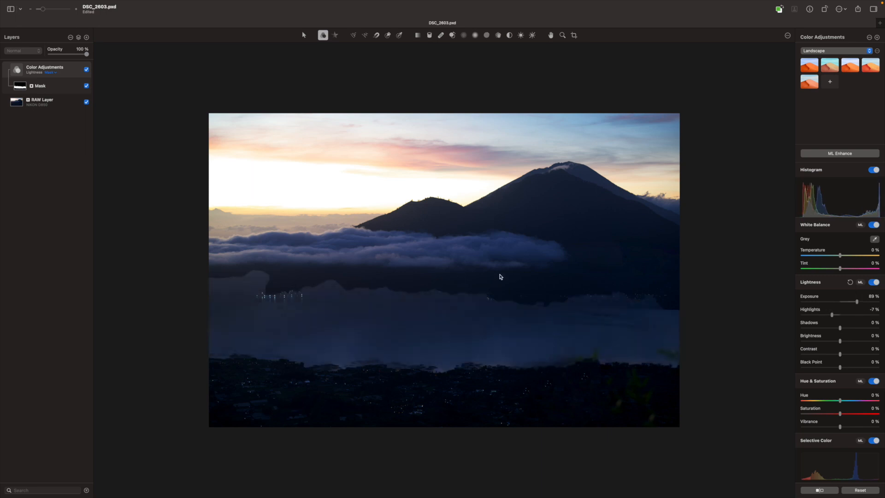
{"action": "left_click", "coordinate": [841, 302]}
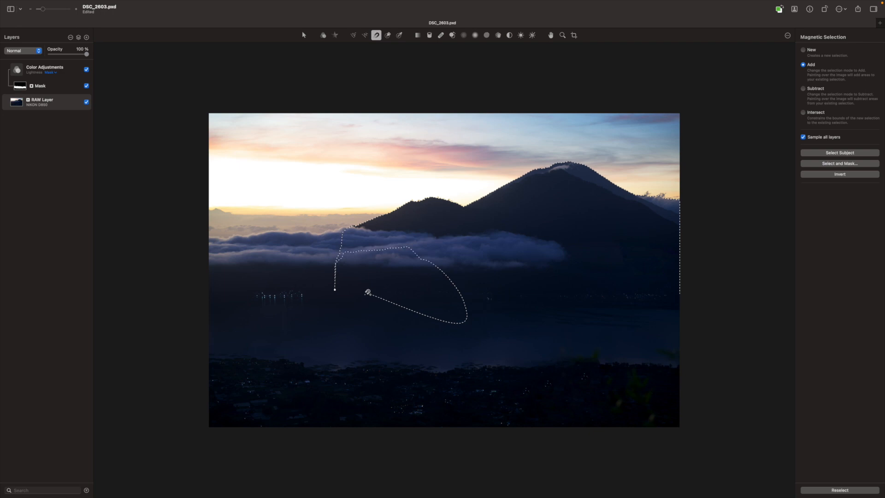
- Outline both mountains with Magnetic Selection, running along the shoreline below the clouds and closing the outline at the mountains' left end
{"action": "left_click", "coordinate": [372, 290]}
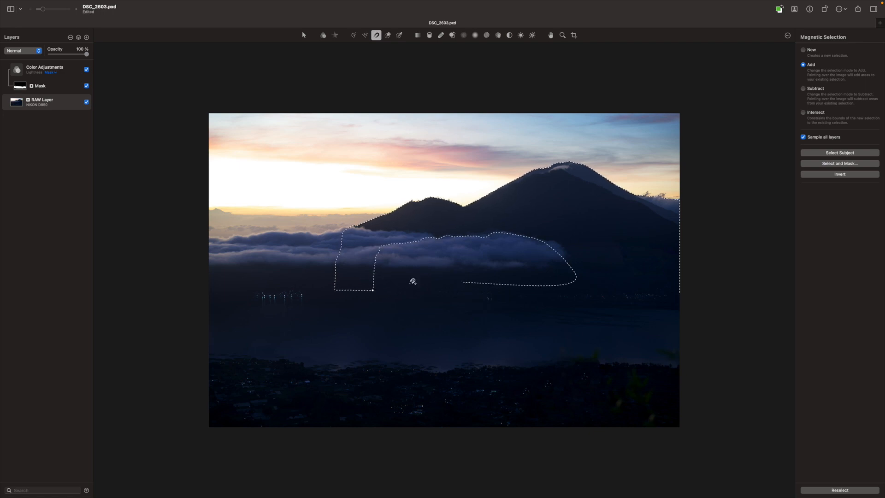
{"action": "left_click", "coordinate": [528, 286]}
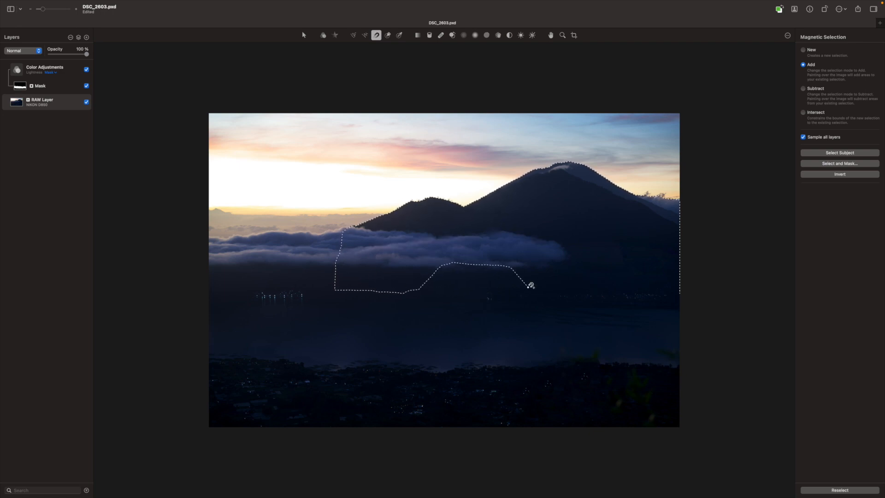
{"action": "left_click", "coordinate": [609, 287]}
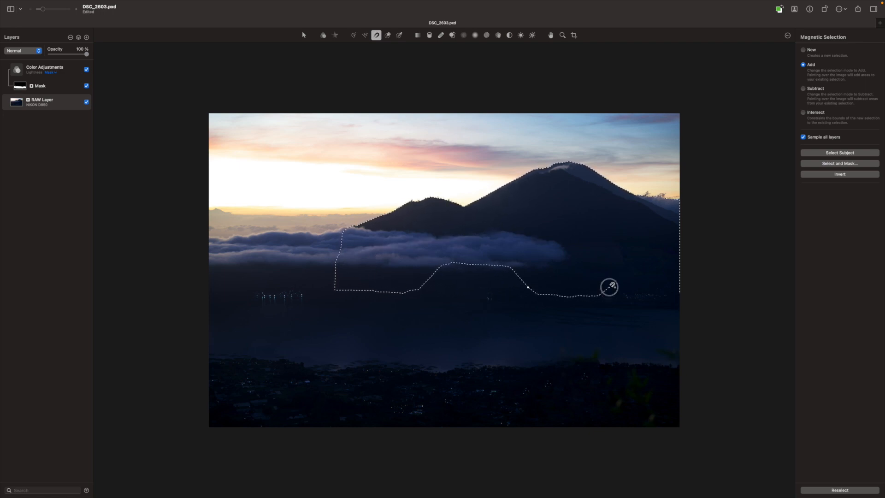
{"action": "left_click", "coordinate": [676, 291]}
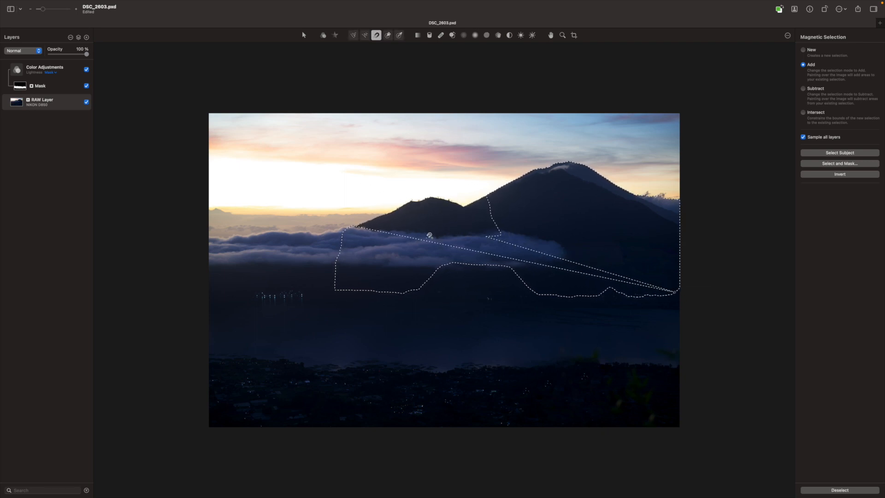
{"action": "left_click", "coordinate": [339, 234]}
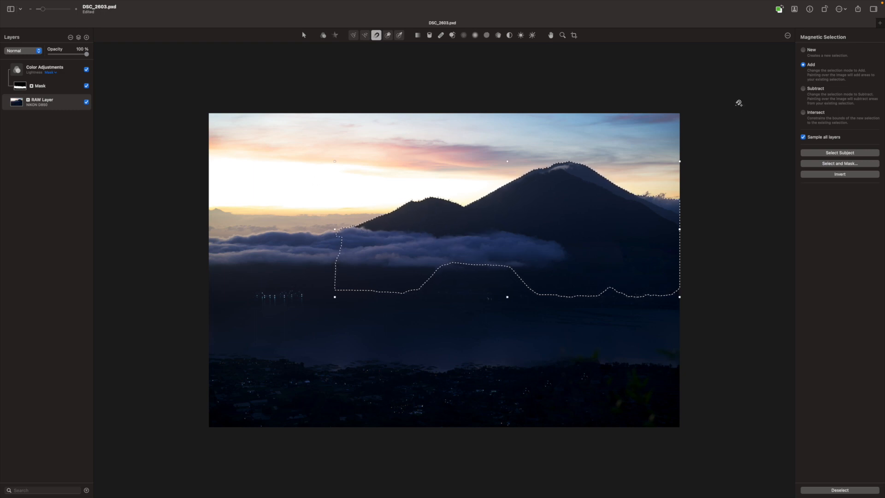
- Try Exposure and color balance changes on a new color adjustments layer masked to the selected mountains
{"action": "left_click", "coordinate": [323, 35]}
{"action": "left_click", "coordinate": [840, 297]}
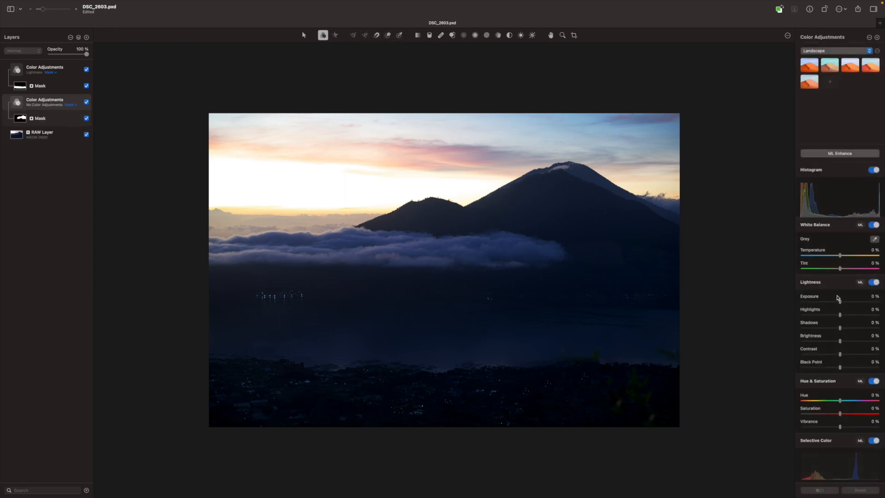
{"action": "left_click_drag", "start_coordinate": [841, 301], "coordinate": [837, 327]}
{"action": "scroll", "coordinate": [832, 299], "scroll_direction": "down", "scroll_amount": 10}
{"action": "left_click_drag", "start_coordinate": [840, 382], "coordinate": [831, 374]}
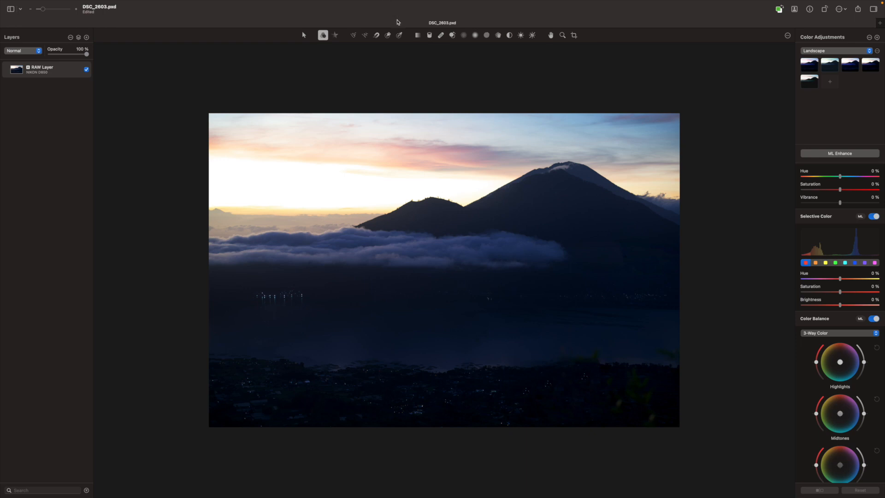
- Create a document from the Viola Flower Power square post template and replace its placeholder image with the copied portrait
{"action": "key", "text": "super+n"}
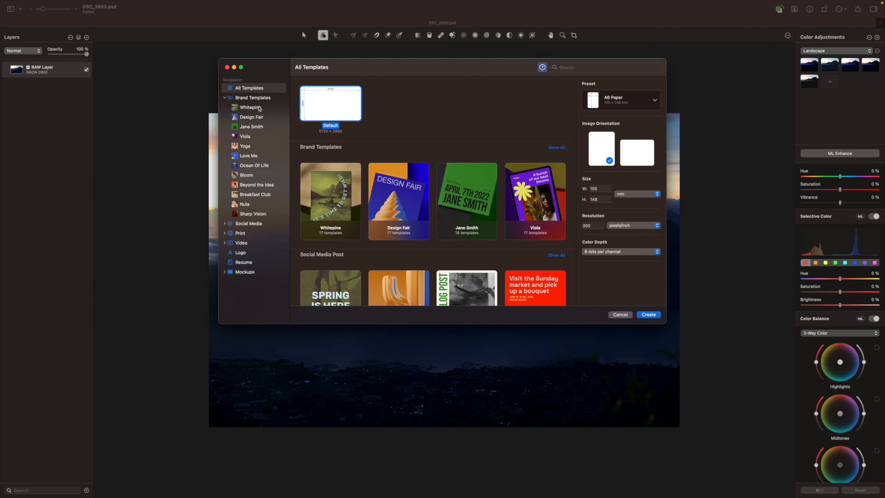
{"action": "left_click", "coordinate": [247, 136]}
{"action": "left_click", "coordinate": [451, 125]}
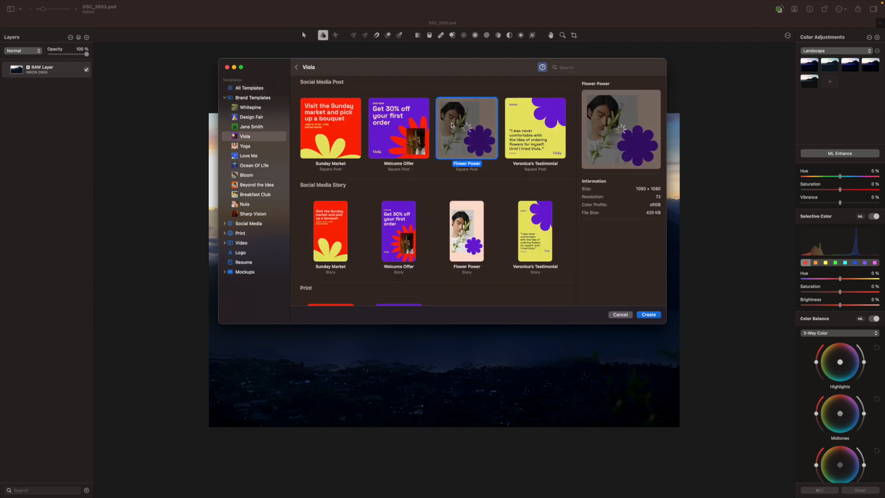
{"action": "key", "text": "Return"}
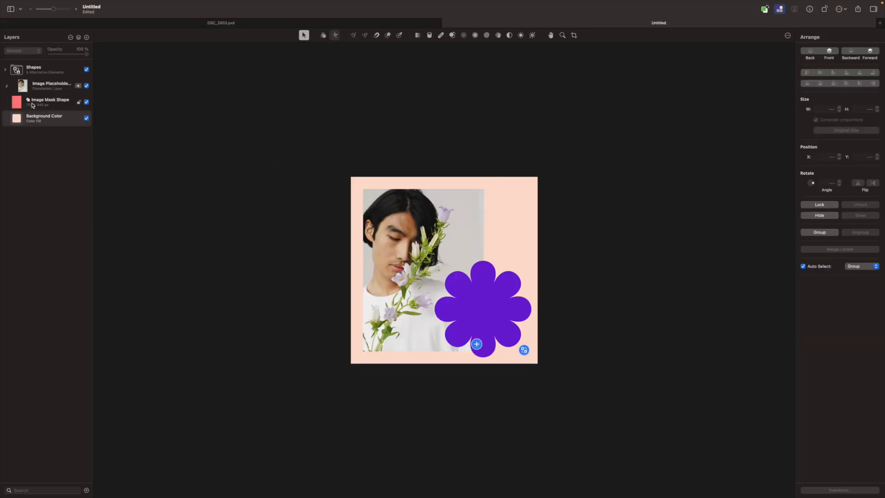
{"action": "left_click", "coordinate": [55, 86]}
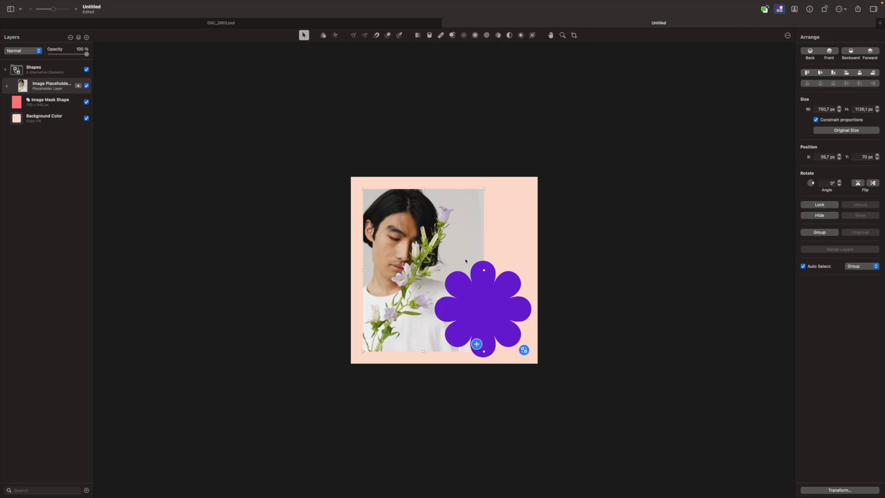
{"action": "key", "text": "super+v"}
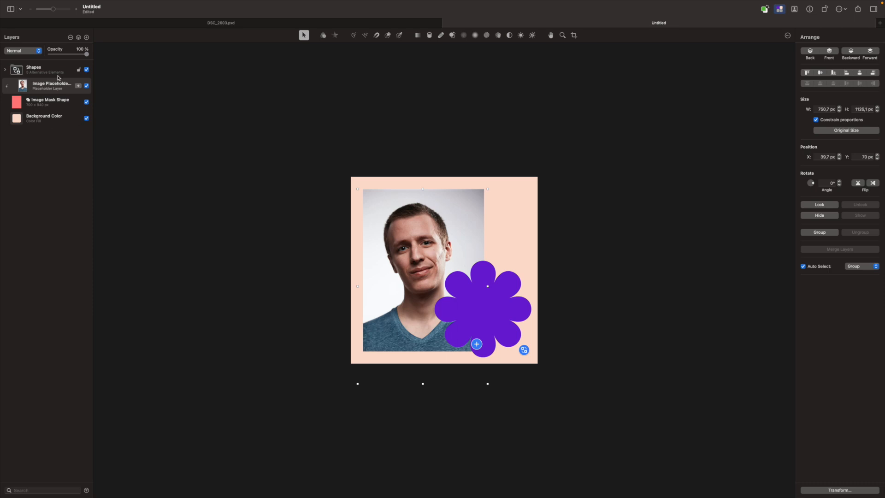
- Draw polygon shapes on the template, including one about 401 × 469 px in the upper area beside the portrait
{"action": "left_click", "coordinate": [86, 37]}
{"action": "mouse_move", "coordinate": [118, 86]}
{"action": "left_click", "coordinate": [154, 110]}
{"action": "mouse_move", "coordinate": [407, 219]}
{"action": "left_mouse_down"}
{"action": "mouse_move", "coordinate": [460, 271]}
{"action": "mouse_move", "coordinate": [526, 286]}
{"action": "mouse_move", "coordinate": [505, 322]}
{"action": "left_mouse_up"}
{"action": "mouse_move", "coordinate": [487, 261]}
{"action": "left_mouse_down"}
{"action": "mouse_move", "coordinate": [511, 243]}
{"action": "mouse_move", "coordinate": [523, 198]}
{"action": "mouse_move", "coordinate": [548, 186]}
{"action": "left_mouse_up"}
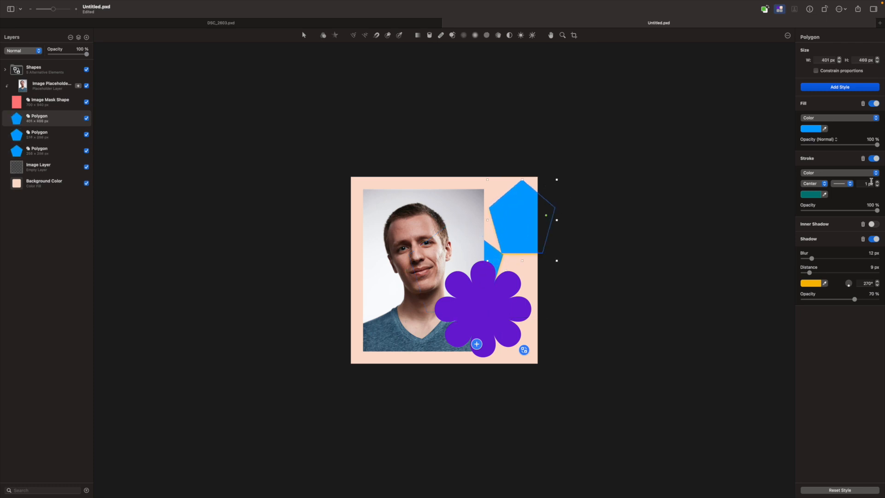
- Set the fill color of the polygon beside the portrait to white (FFFFFF)
{"action": "left_click", "coordinate": [810, 129]}
{"action": "left_click", "coordinate": [847, 285]}
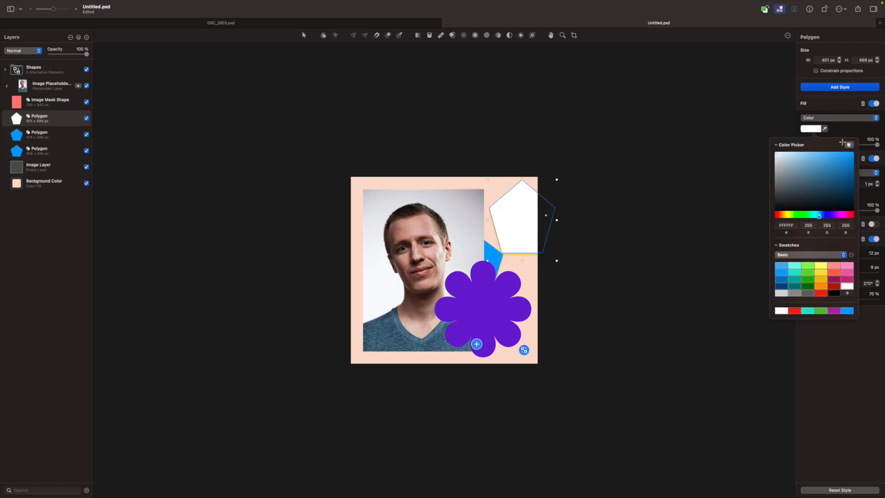
{"action": "left_click", "coordinate": [829, 135]}
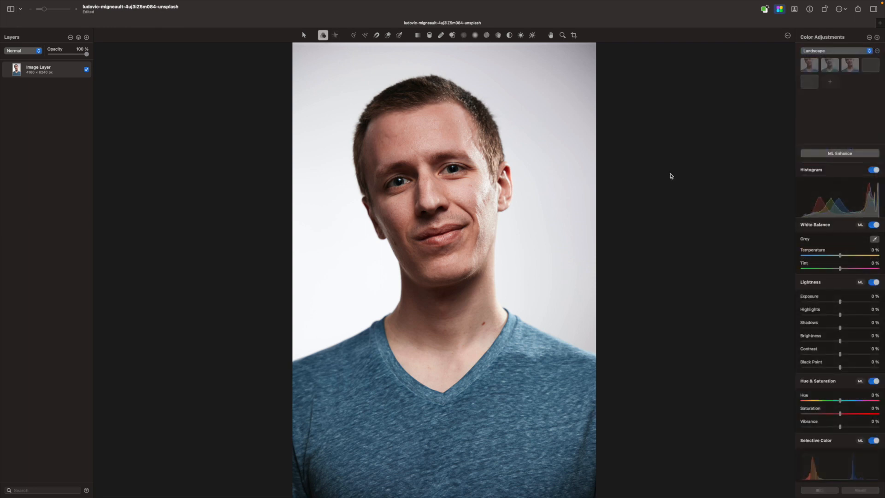
- Try several Cinematic color adjustment presets on the portrait photo, ending with the first one in the collection
{"action": "left_click", "coordinate": [838, 51]}
{"action": "left_click", "coordinate": [839, 37]}
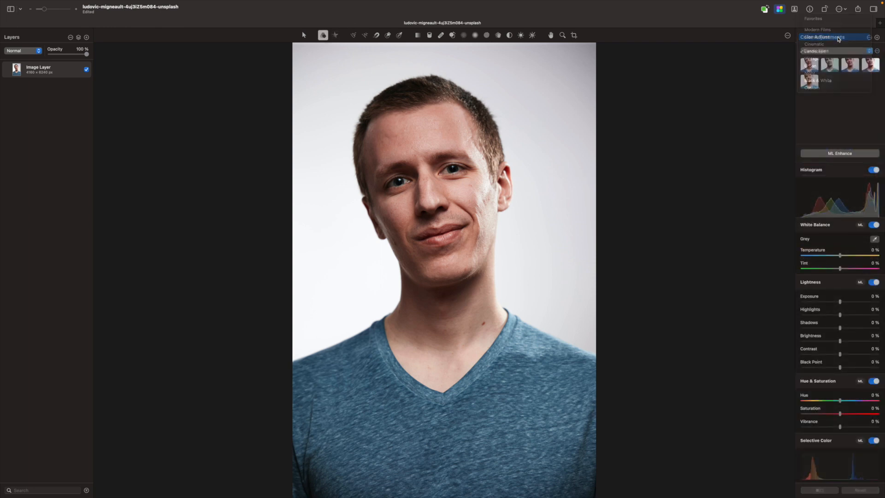
{"action": "left_click", "coordinate": [830, 52]}
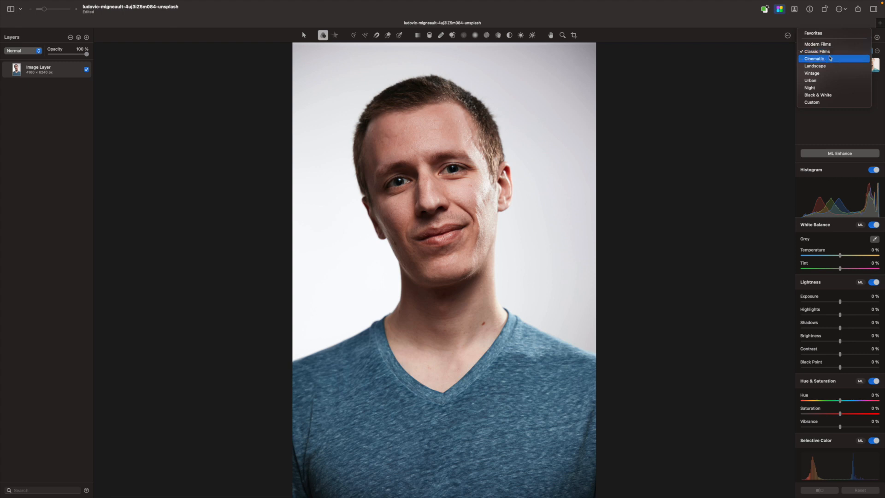
{"action": "left_click", "coordinate": [830, 58]}
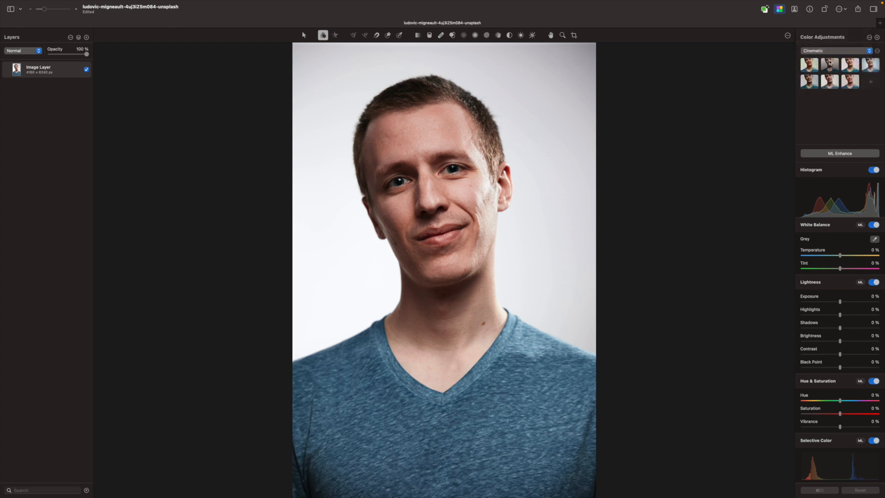
{"action": "left_click", "coordinate": [829, 64]}
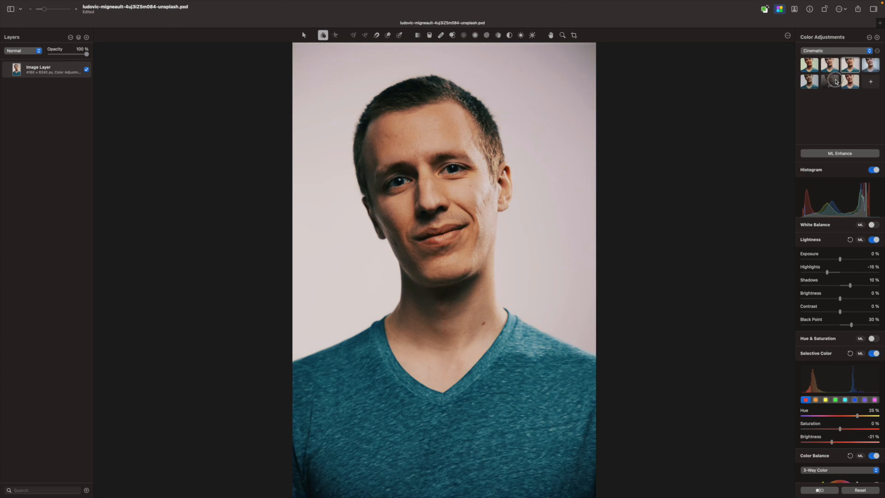
{"action": "left_click", "coordinate": [829, 82]}
{"action": "left_click", "coordinate": [847, 82]}
{"action": "left_click", "coordinate": [829, 83]}
{"action": "left_click", "coordinate": [810, 82]}
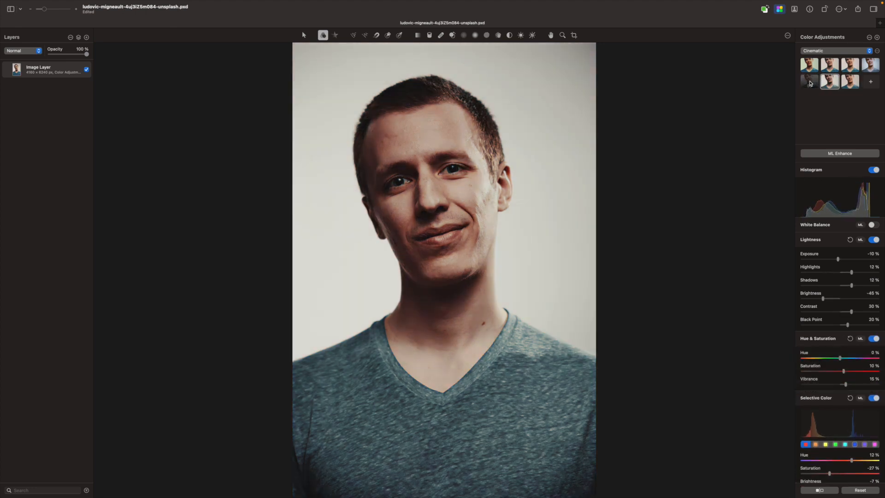
{"action": "left_click", "coordinate": [810, 64]}
- Try several Classic Films presets and the first Custom preset on the portrait photo
{"action": "left_click", "coordinate": [826, 51]}
{"action": "left_click", "coordinate": [829, 42]}
{"action": "left_click", "coordinate": [829, 66]}
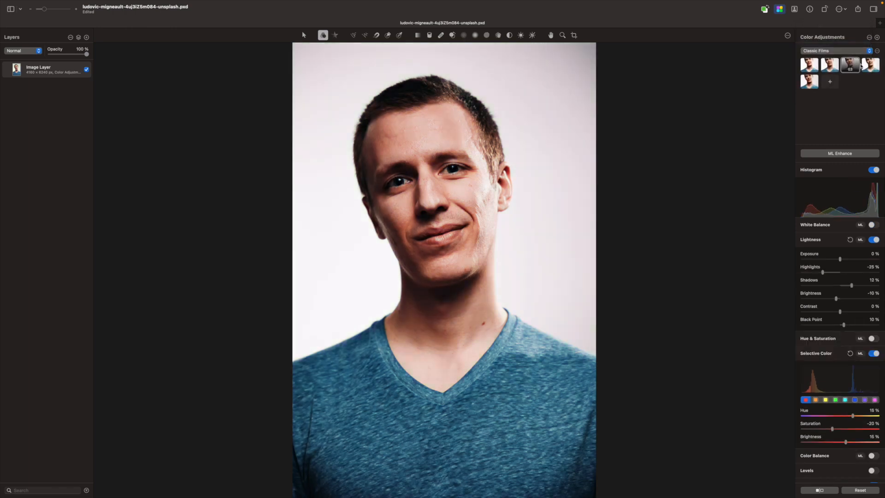
{"action": "left_click", "coordinate": [870, 65]}
{"action": "left_click", "coordinate": [809, 68]}
{"action": "left_click", "coordinate": [835, 51]}
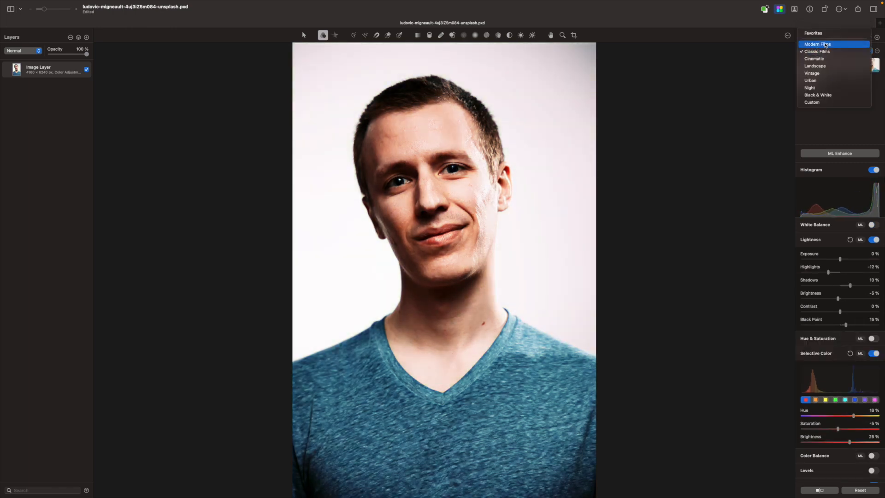
{"action": "left_click", "coordinate": [823, 103]}
{"action": "left_click", "coordinate": [809, 64]}
- Remove the portrait's background and place a rectangle about 5967 × 6923 px behind the subject, covering the whole canvas
{"action": "right_click", "coordinate": [66, 73]}
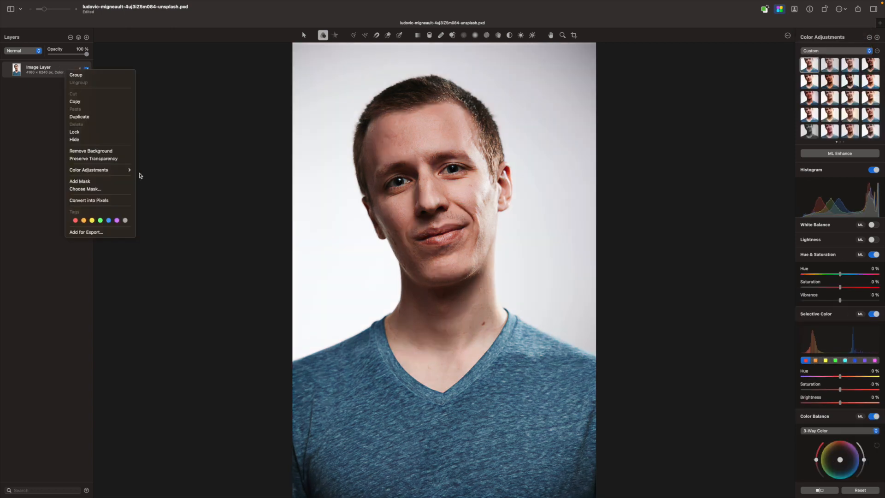
{"action": "left_click", "coordinate": [113, 152]}
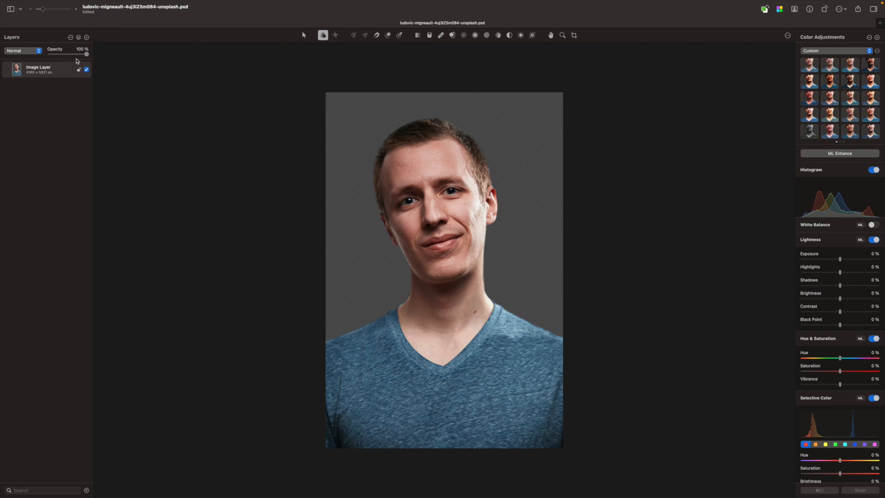
{"action": "left_click", "coordinate": [86, 37]}
{"action": "mouse_move", "coordinate": [99, 87]}
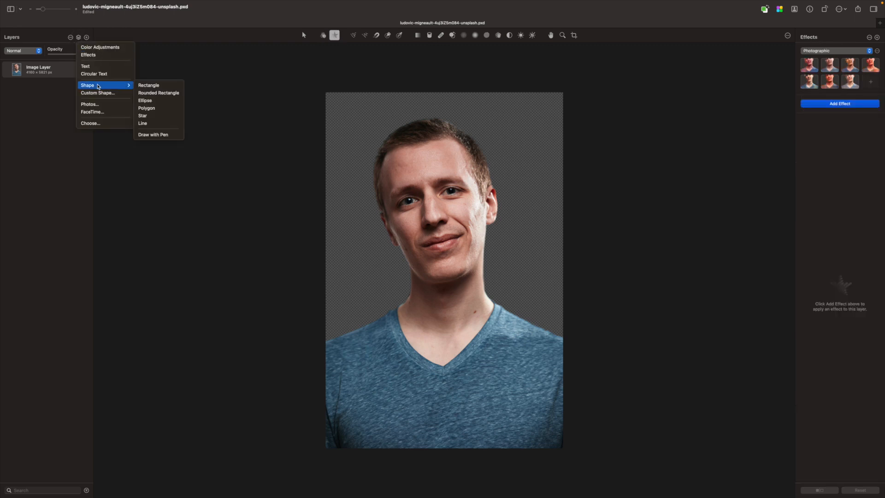
{"action": "left_click", "coordinate": [162, 87]}
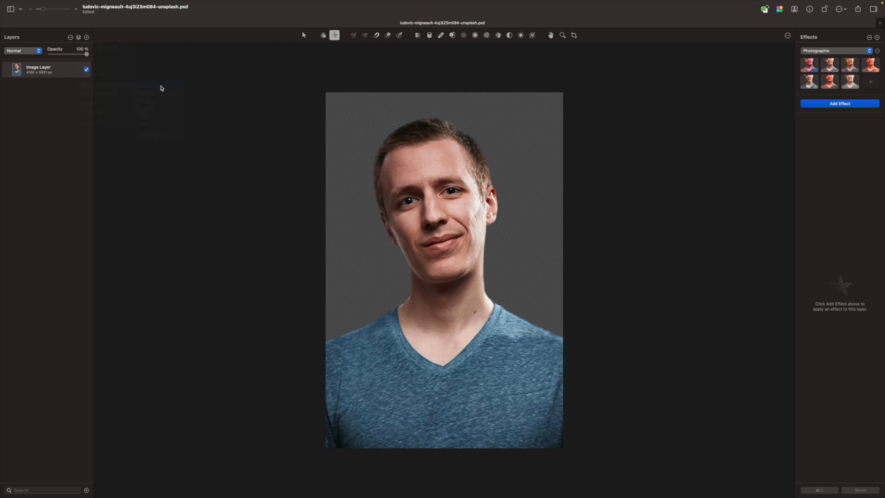
{"action": "left_click_drag", "start_coordinate": [466, 248], "coordinate": [609, 75]}
{"action": "left_click_drag", "start_coordinate": [422, 293], "coordinate": [266, 469]}
{"action": "left_click_drag", "start_coordinate": [59, 67], "coordinate": [54, 95]}
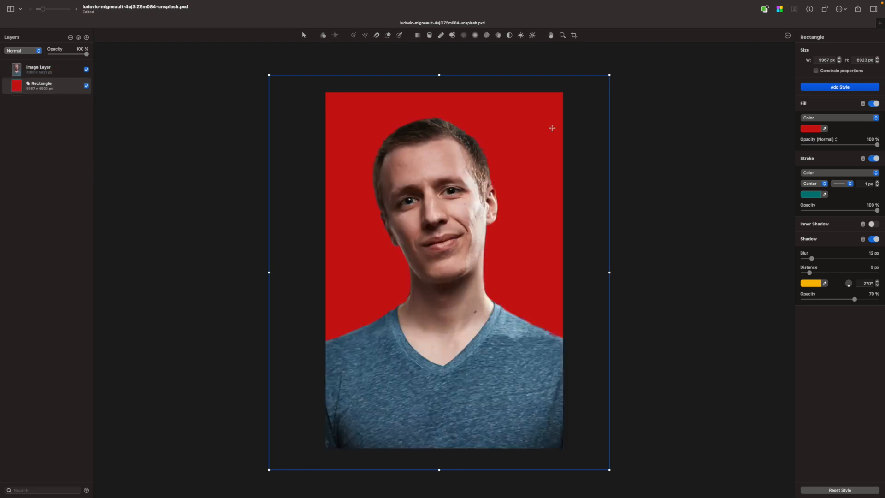
- Fill the background rectangle with the magenta-to-light-blue gradient from the Basic gradient collection
{"action": "left_click", "coordinate": [812, 129]}
{"action": "mouse_move", "coordinate": [809, 179]}
{"action": "left_mouse_down"}
{"action": "mouse_move", "coordinate": [808, 164]}
{"action": "mouse_move", "coordinate": [821, 159]}
{"action": "mouse_move", "coordinate": [800, 176]}
{"action": "left_mouse_up"}
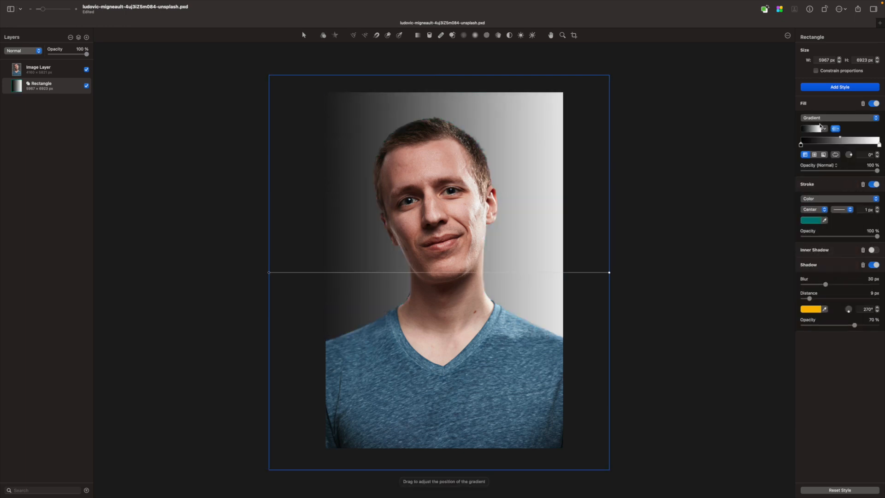
{"action": "left_click", "coordinate": [813, 129]}
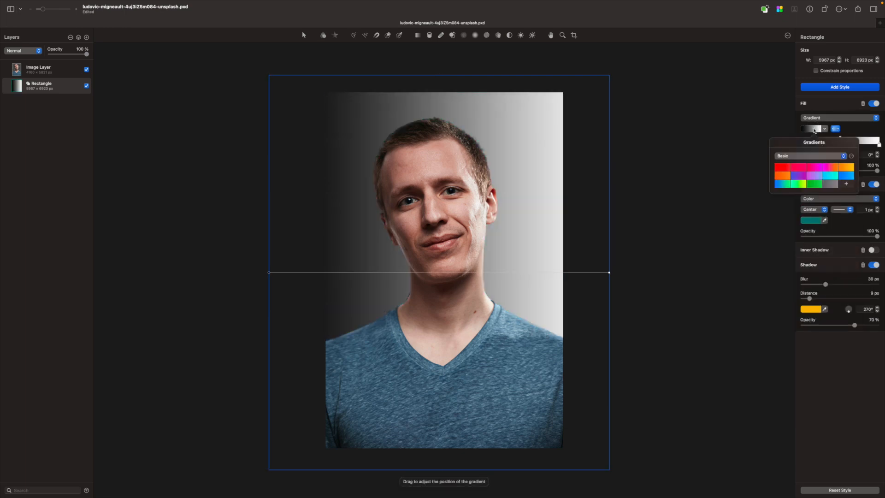
{"action": "left_click", "coordinate": [815, 175]}
{"action": "left_click", "coordinate": [815, 184]}
{"action": "left_click", "coordinate": [815, 176]}
{"action": "left_click", "coordinate": [798, 184]}
{"action": "left_click", "coordinate": [799, 176]}
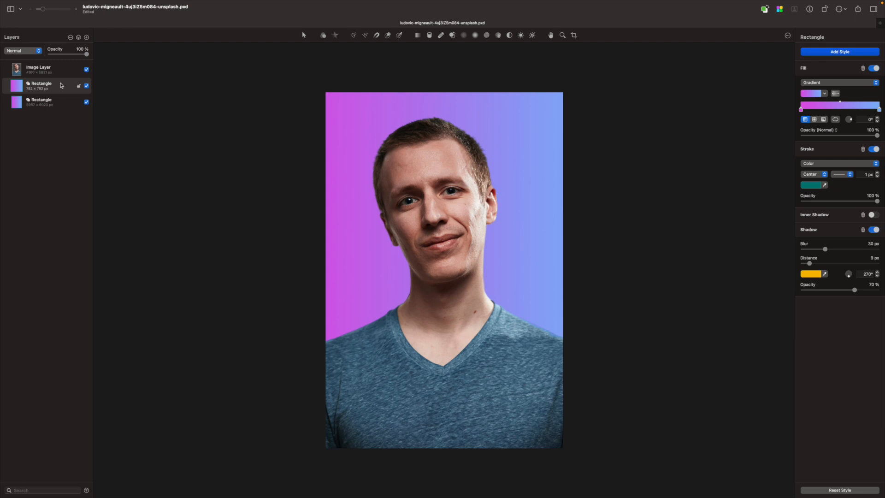
- Apply ML Super Resolution to the portrait composition and check the enlarged image's file information
{"action": "left_click", "coordinate": [63, 75]}
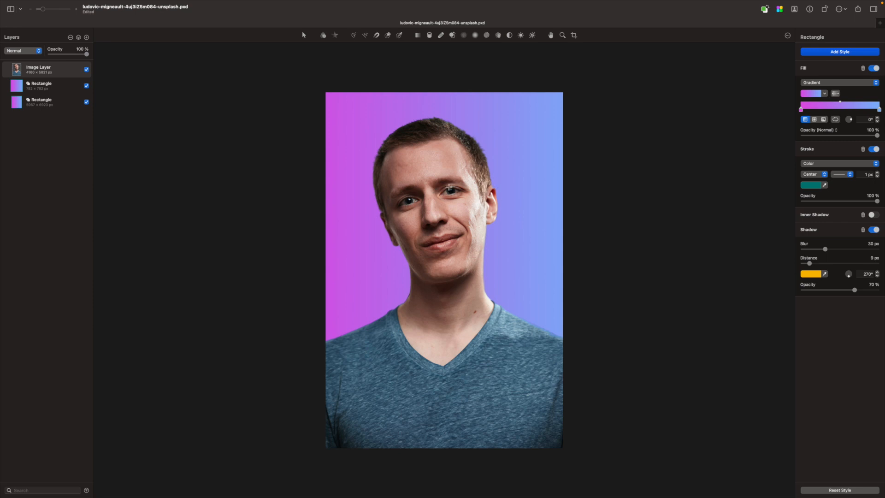
{"action": "left_click", "coordinate": [842, 9]}
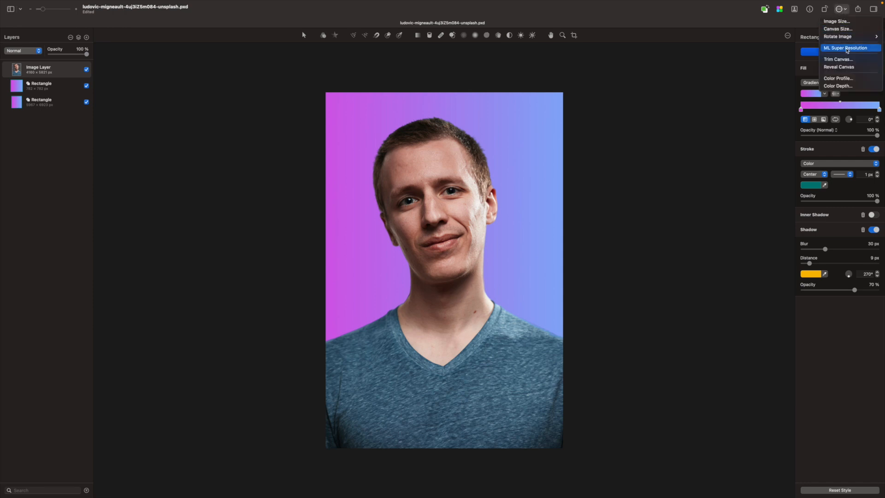
{"action": "left_click", "coordinate": [847, 48]}
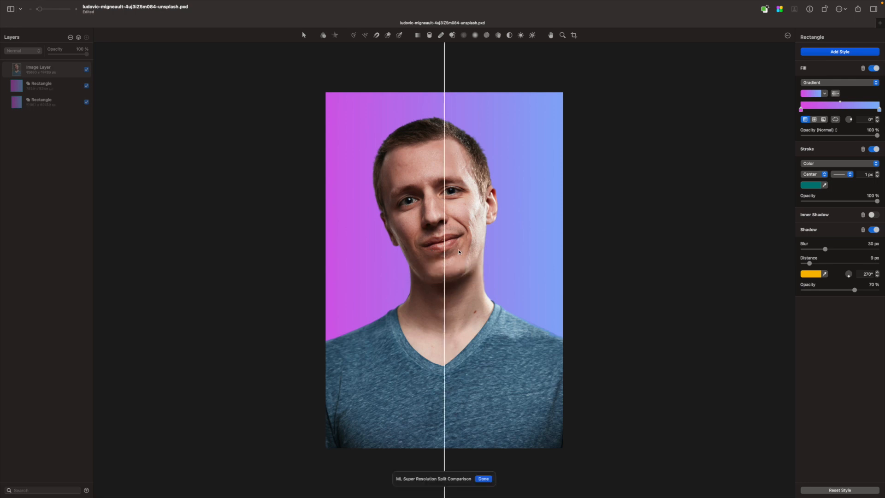
{"action": "left_click", "coordinate": [810, 8]}
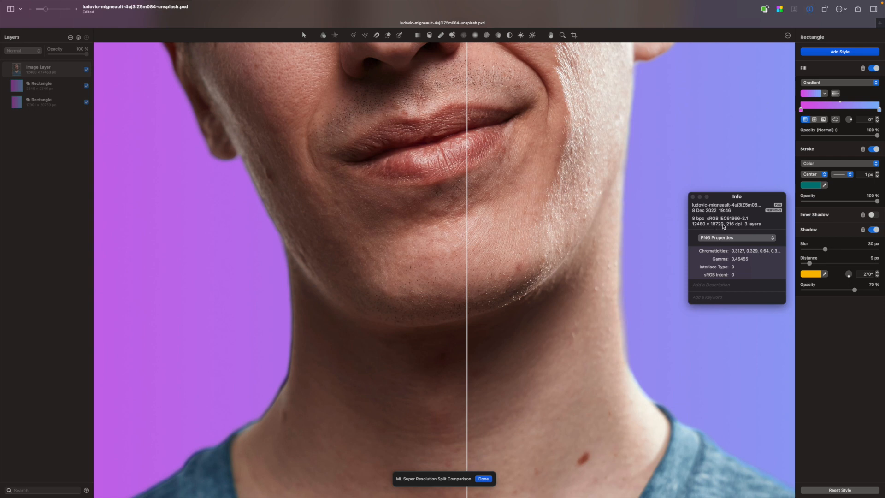
{"action": "left_click", "coordinate": [693, 197]}
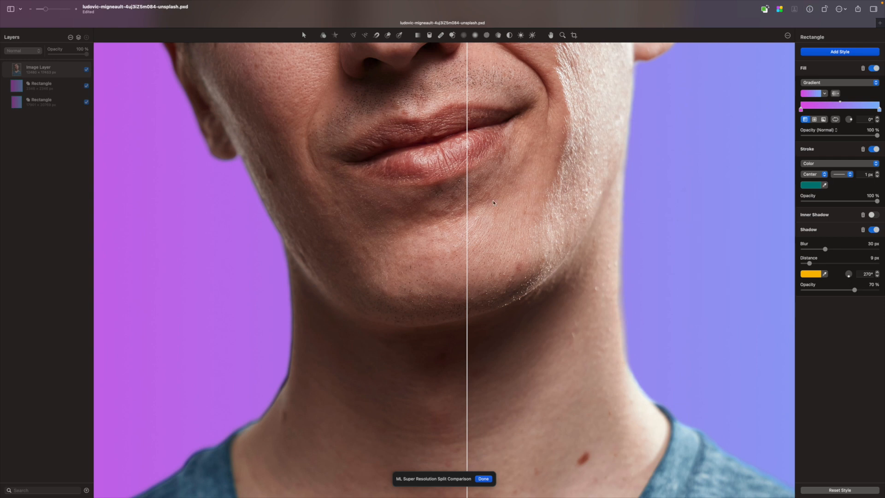
- Compare the original and enlarged face with the ML Super Resolution split, close the comparison, and inspect the chin and lips up close
{"action": "key", "text": "super+minus"}
{"action": "left_click_drag", "start_coordinate": [493, 202], "coordinate": [369, 233]}
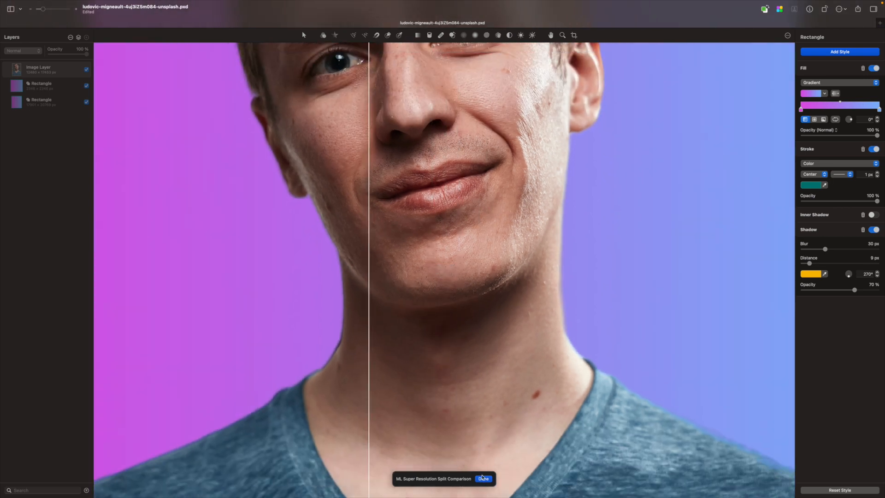
{"action": "left_click", "coordinate": [483, 478]}
{"action": "scroll", "coordinate": [413, 237], "scroll_direction": "up", "scroll_amount": 10}
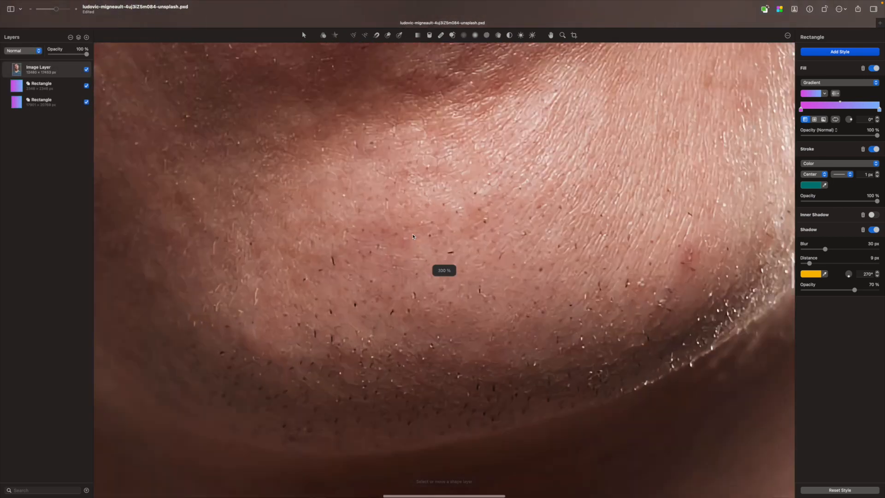
{"action": "scroll", "coordinate": [413, 236], "scroll_direction": "down", "scroll_amount": 5}
{"action": "left_click_drag", "start_coordinate": [516, 167], "coordinate": [558, 223]}
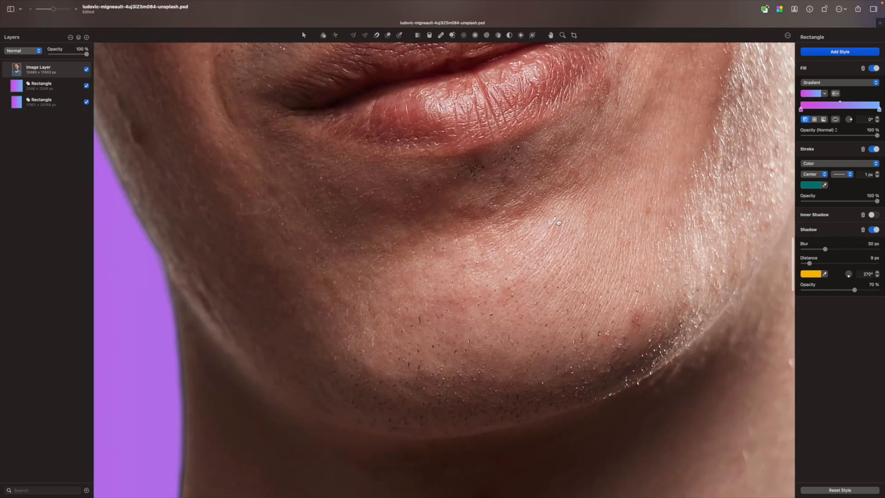
- Check the enlarged composition's file information and examine the skin, eye, nose and lip detail at high magnification
{"action": "left_click", "coordinate": [809, 9]}
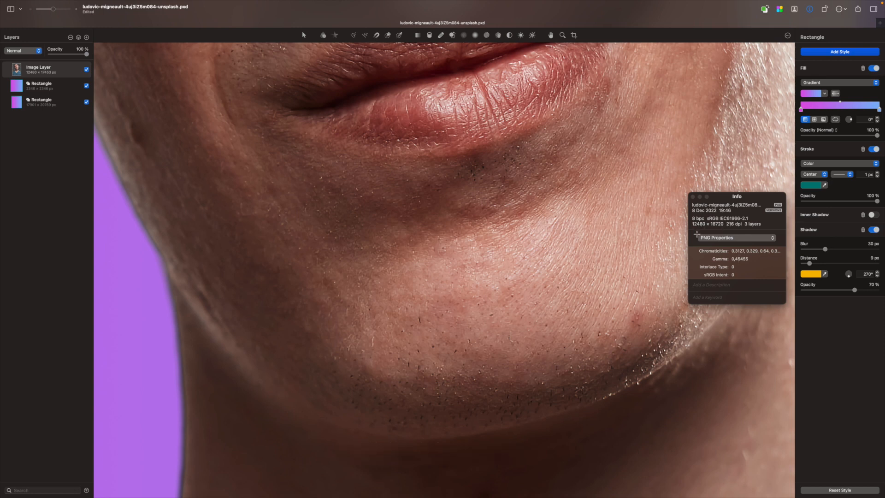
{"action": "left_click", "coordinate": [691, 195]}
{"action": "scroll", "coordinate": [549, 247], "scroll_direction": "up", "scroll_amount": 15}
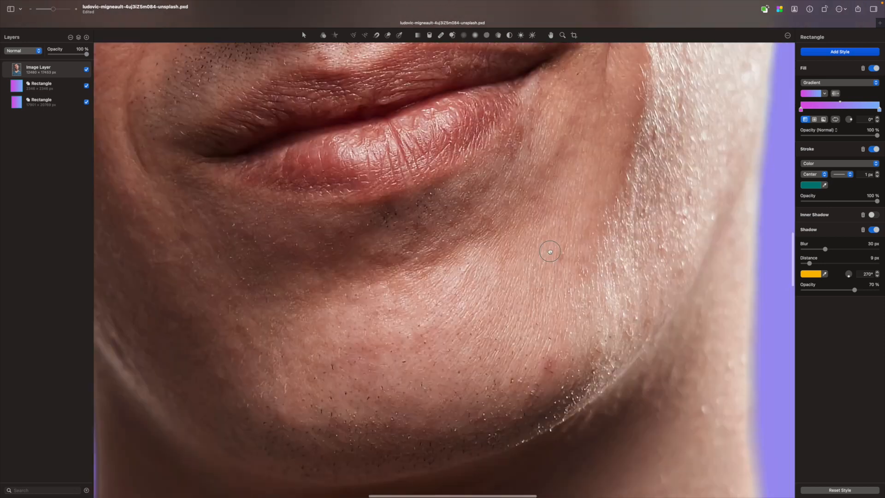
{"action": "scroll", "coordinate": [563, 274], "scroll_direction": "down", "scroll_amount": 5}
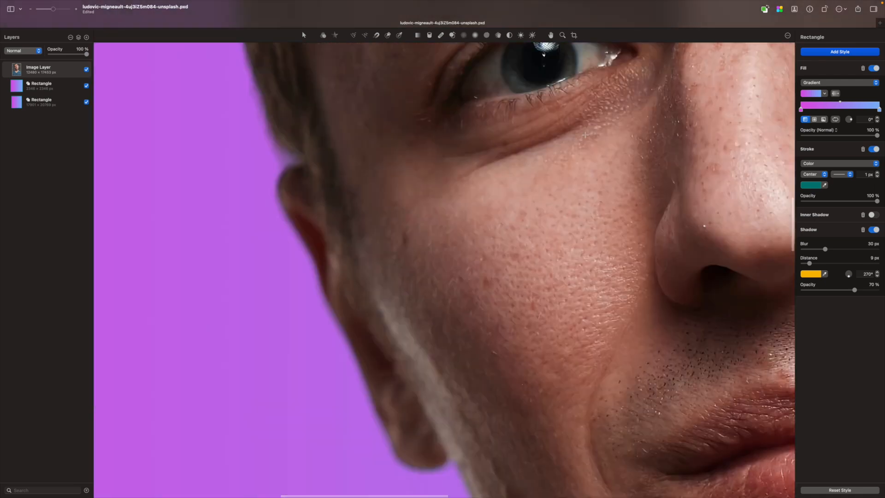
{"action": "left_click_drag", "start_coordinate": [545, 134], "coordinate": [348, 263]}
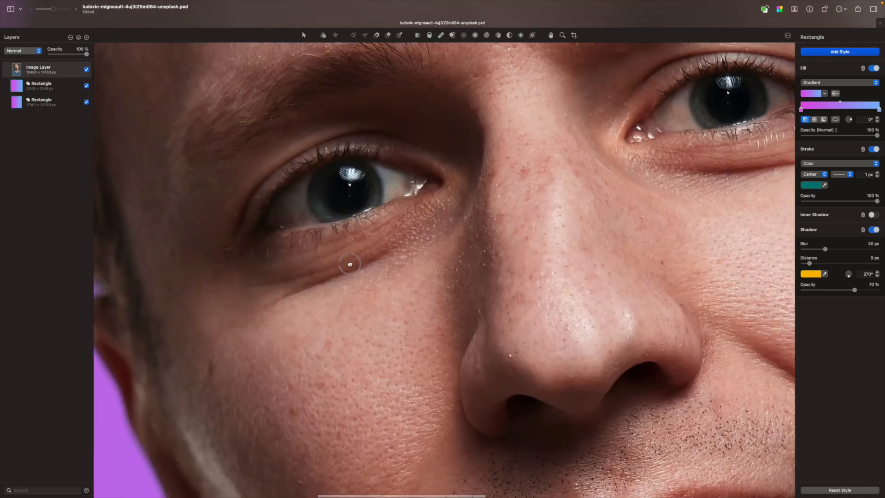
{"action": "left_click_drag", "start_coordinate": [327, 366], "coordinate": [457, 180]}
{"action": "left_click_drag", "start_coordinate": [501, 353], "coordinate": [223, 160]}
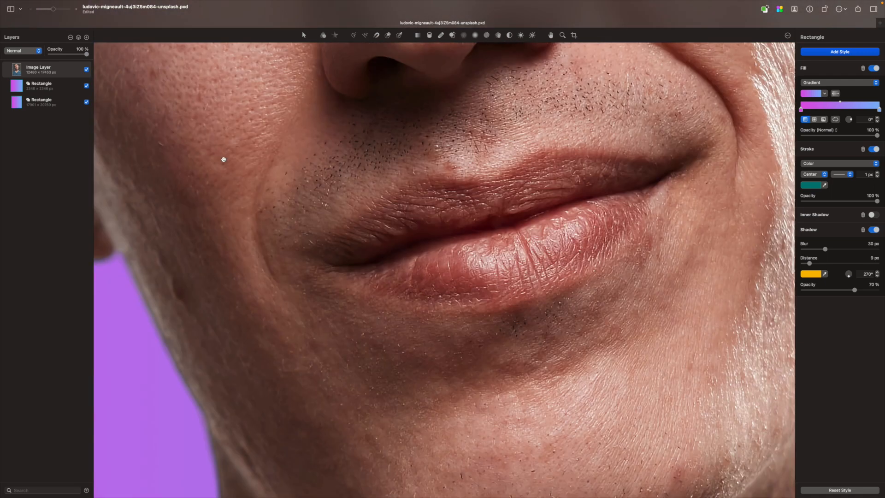
{"action": "key", "text": "super+0"}
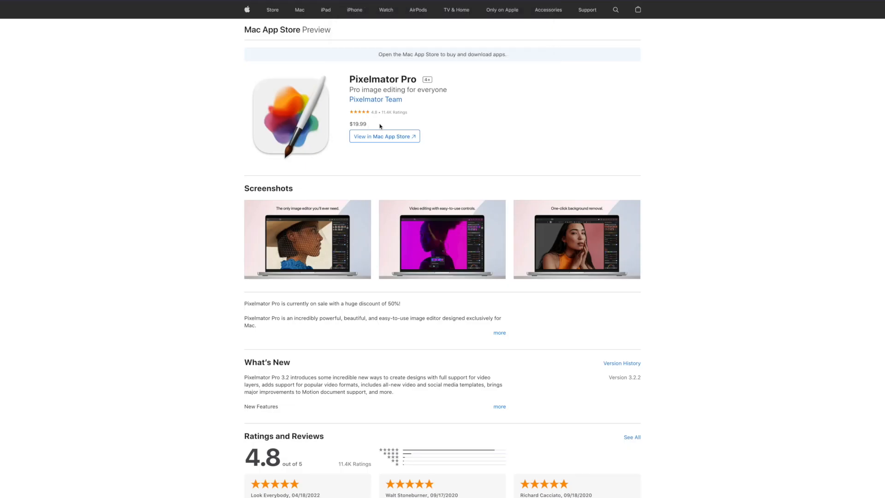
{"action": "left_click_drag", "start_coordinate": [395, 303], "coordinate": [344, 307]}
{"action": "left_click", "coordinate": [386, 307]}
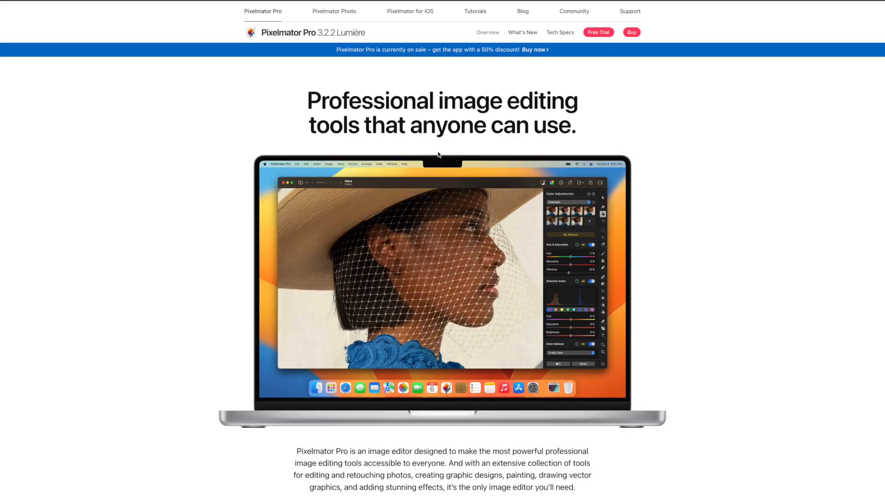
- Review the background removal, machine learning and unwanted-object removal sections on the Pixelmator Pro website
{"action": "scroll", "coordinate": [438, 154], "scroll_direction": "down", "scroll_amount": 12}
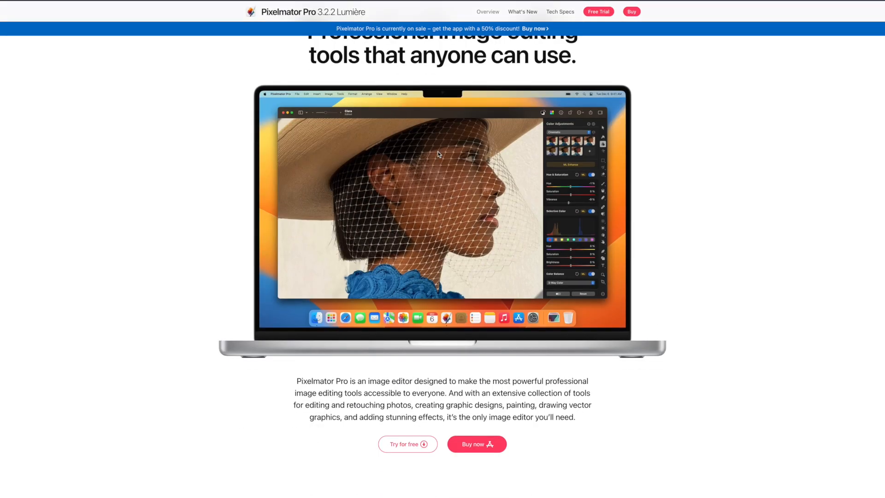
{"action": "scroll", "coordinate": [438, 152], "scroll_direction": "down", "scroll_amount": 5}
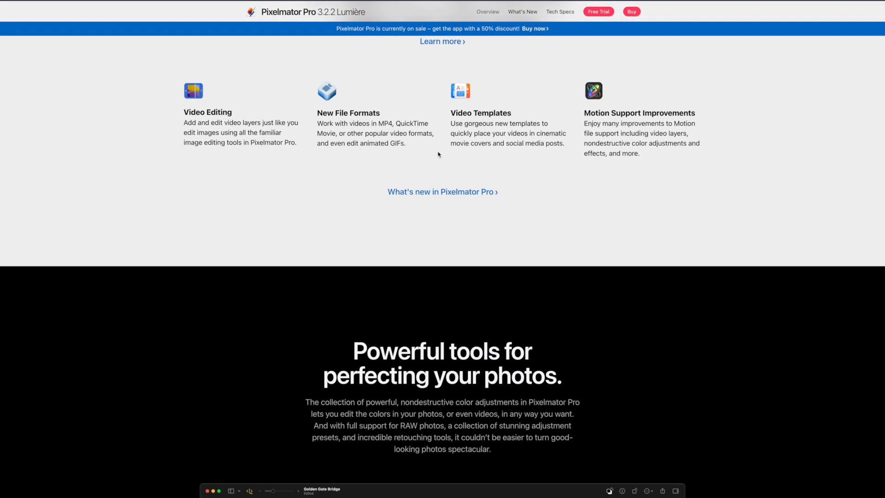
{"action": "scroll", "coordinate": [421, 83], "scroll_direction": "down", "scroll_amount": 15}
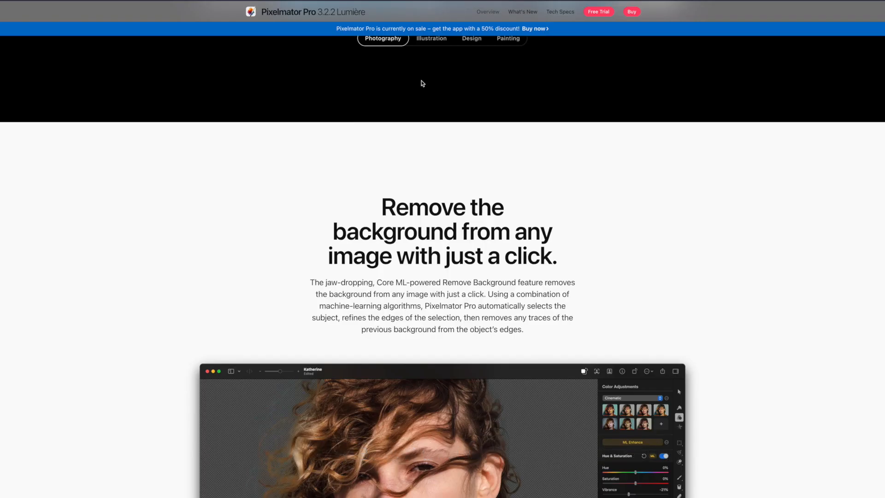
{"action": "scroll", "coordinate": [420, 83], "scroll_direction": "down", "scroll_amount": 12}
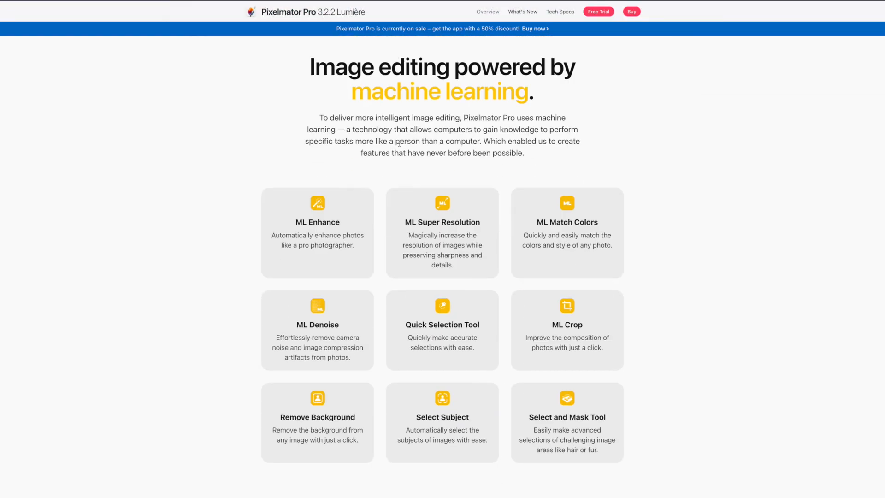
{"action": "scroll", "coordinate": [403, 136], "scroll_direction": "down", "scroll_amount": 10}
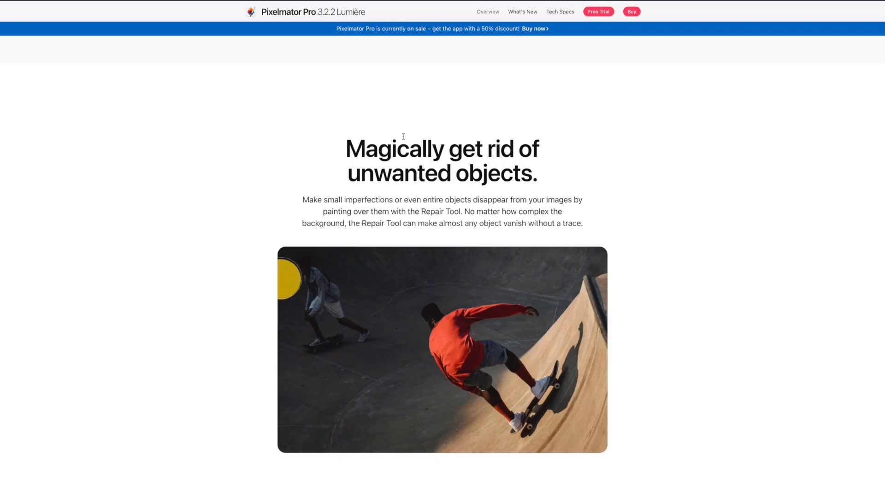
{"action": "scroll", "coordinate": [403, 136], "scroll_direction": "down", "scroll_amount": 5}
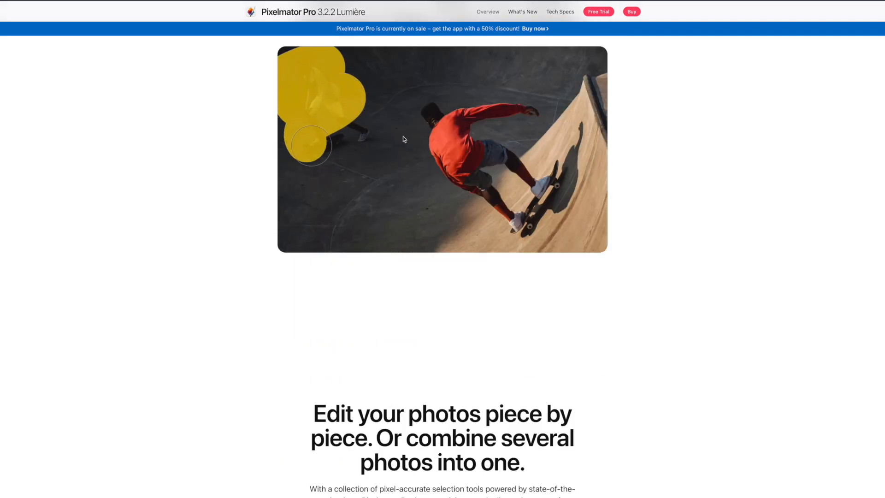
{"action": "scroll", "coordinate": [404, 139], "scroll_direction": "up", "scroll_amount": 9}
{"action": "scroll", "coordinate": [404, 139], "scroll_direction": "up", "scroll_amount": 3}
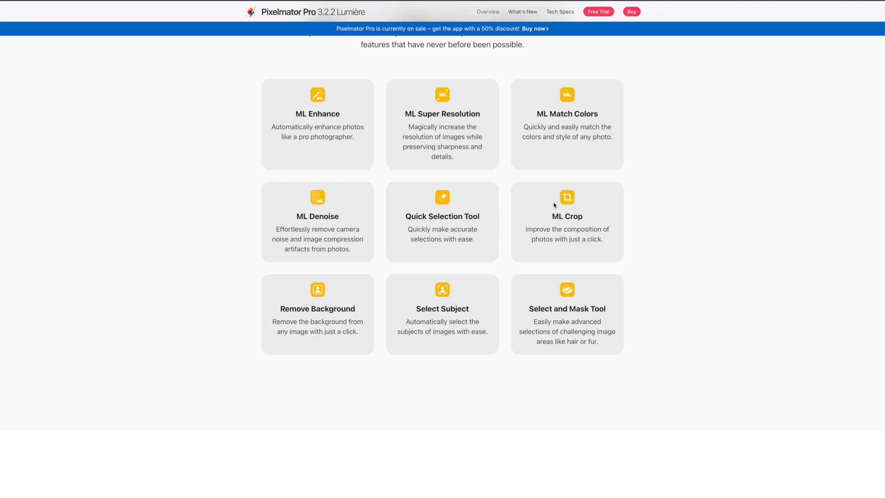
{"action": "scroll", "coordinate": [555, 204], "scroll_direction": "up", "scroll_amount": 1}
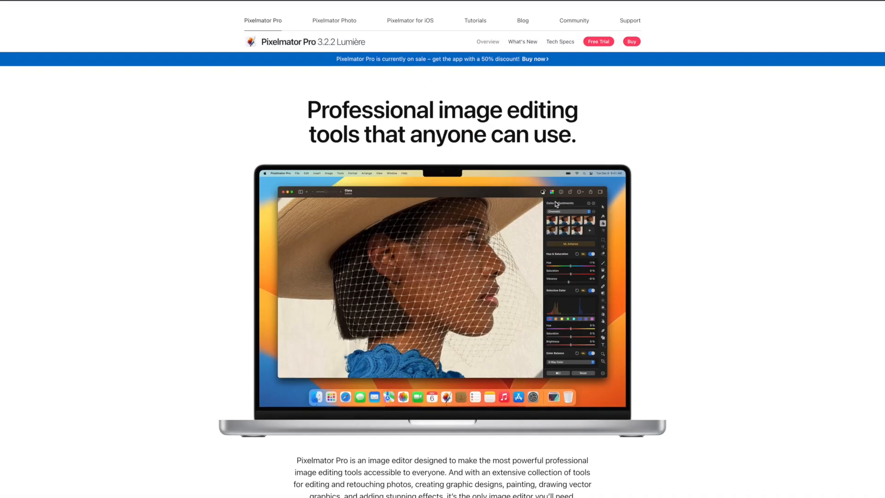
- Read the website's sections on new features, photo color adjustments, vector tools and Smart Shapes
{"action": "scroll", "coordinate": [555, 204], "scroll_direction": "down", "scroll_amount": 1}
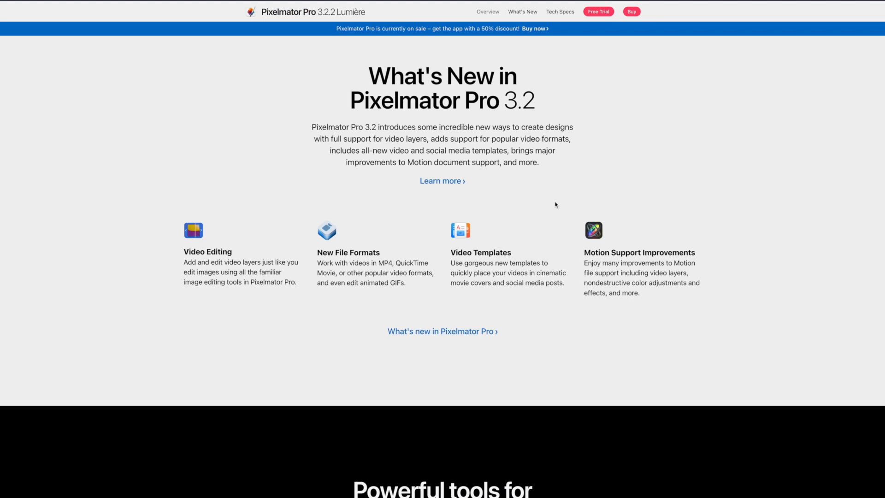
{"action": "scroll", "coordinate": [556, 204], "scroll_direction": "down", "scroll_amount": 15}
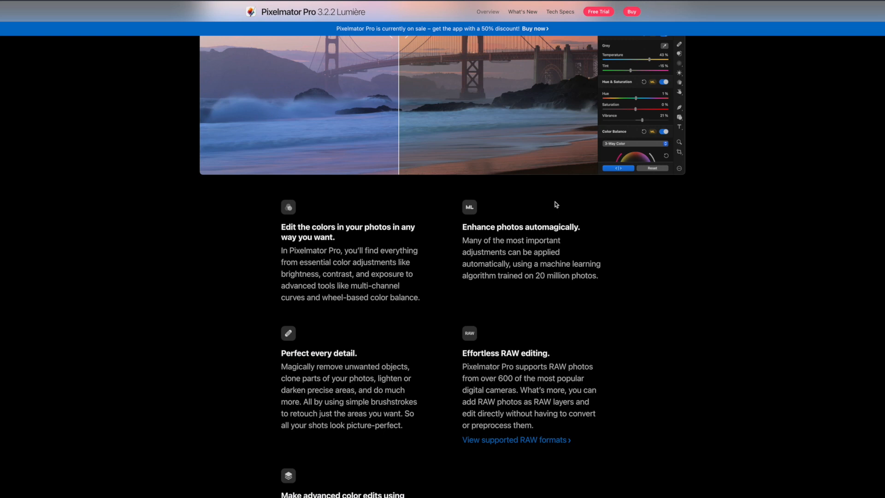
{"action": "scroll", "coordinate": [558, 204], "scroll_direction": "down", "scroll_amount": 8}
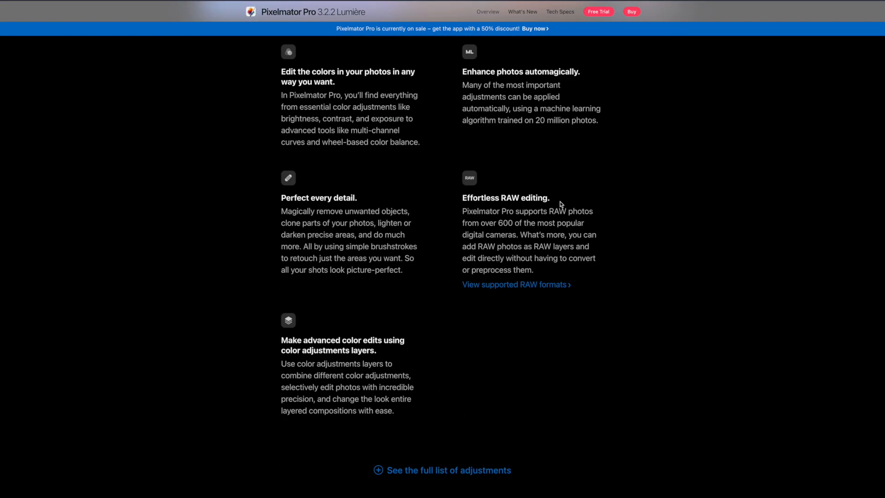
{"action": "scroll", "coordinate": [561, 204], "scroll_direction": "down", "scroll_amount": 10}
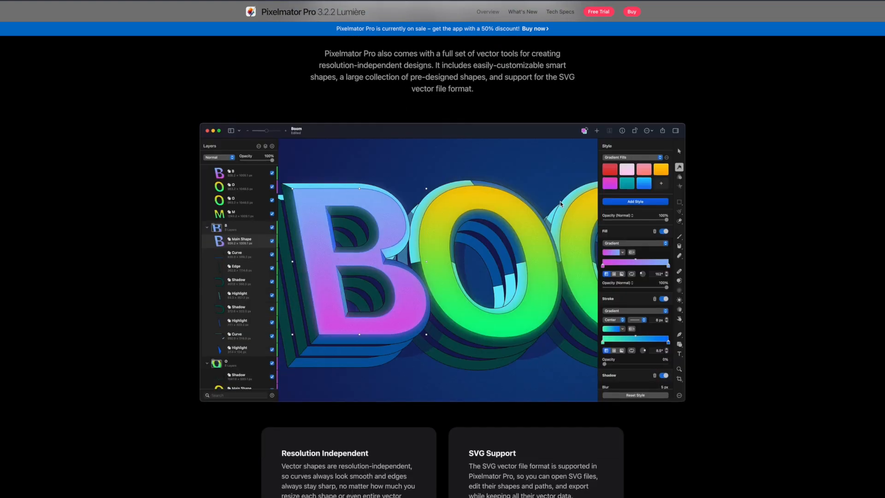
{"action": "scroll", "coordinate": [560, 202], "scroll_direction": "down", "scroll_amount": 10}
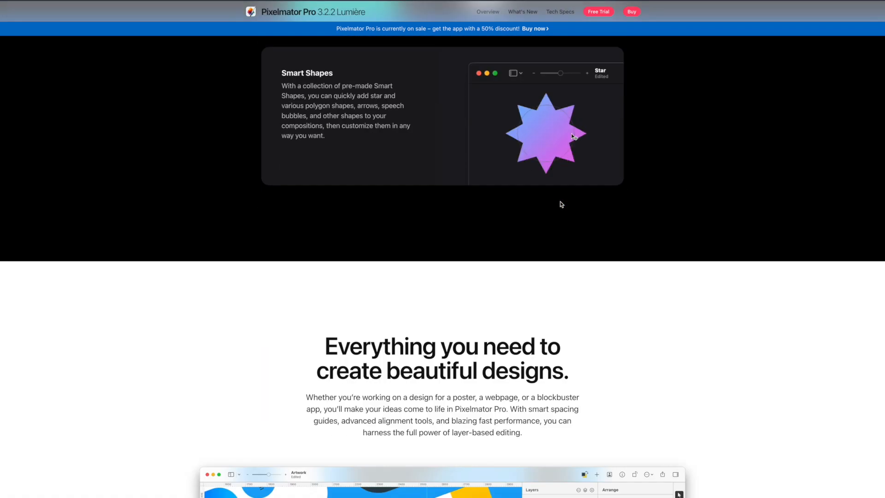
{"action": "scroll", "coordinate": [559, 204], "scroll_direction": "down", "scroll_amount": 3}
- Examine the website's layer-based design features and its design template and mockup showcase
{"action": "scroll", "coordinate": [561, 204], "scroll_direction": "down", "scroll_amount": 4}
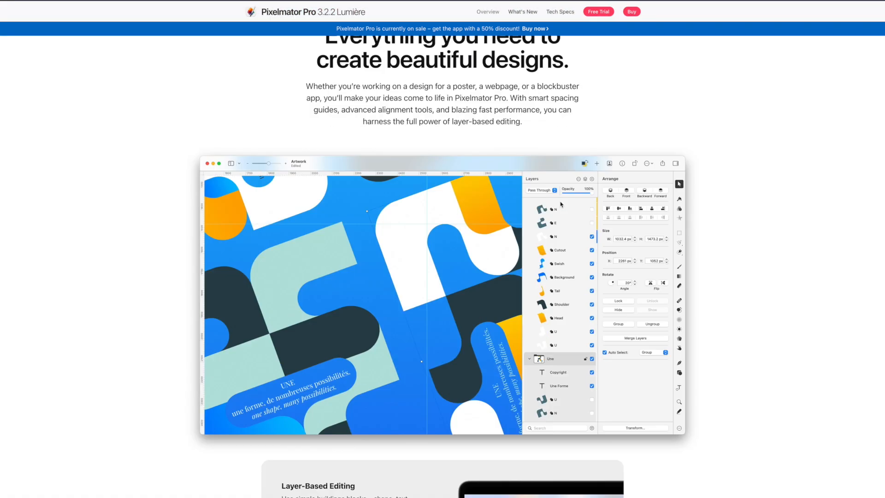
{"action": "scroll", "coordinate": [561, 204], "scroll_direction": "down", "scroll_amount": 2}
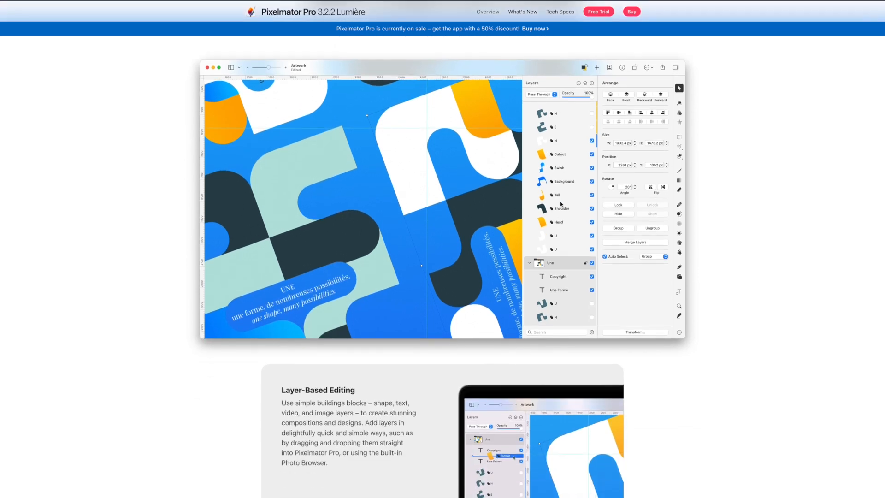
{"action": "scroll", "coordinate": [561, 204], "scroll_direction": "down", "scroll_amount": 5}
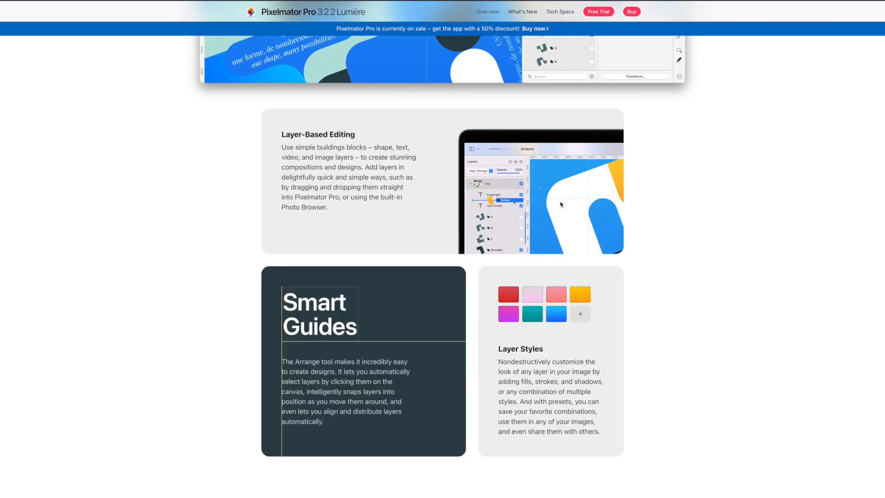
{"action": "scroll", "coordinate": [561, 204], "scroll_direction": "down", "scroll_amount": 10}
{"action": "scroll", "coordinate": [562, 205], "scroll_direction": "down", "scroll_amount": 6}
{"action": "scroll", "coordinate": [561, 204], "scroll_direction": "up", "scroll_amount": 4}
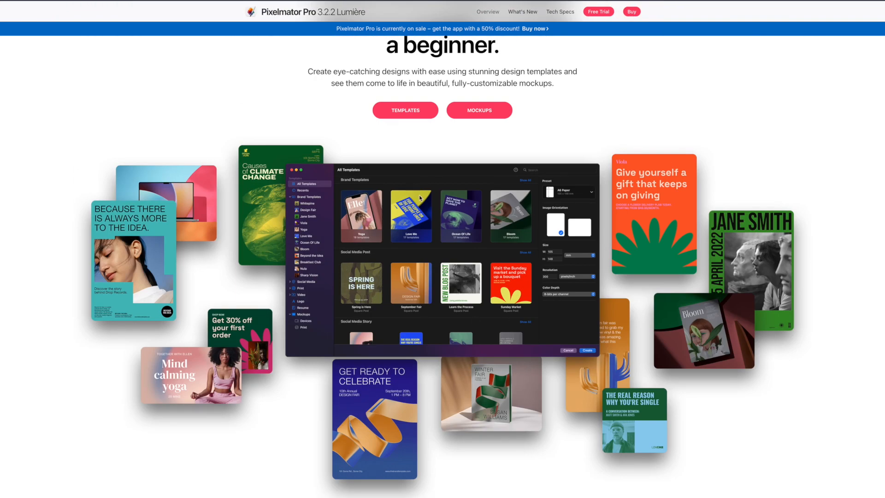
- Look through the website's painting and brush features, and revisit its background removal and machine learning features
{"action": "scroll", "coordinate": [431, 188], "scroll_direction": "down", "scroll_amount": 10}
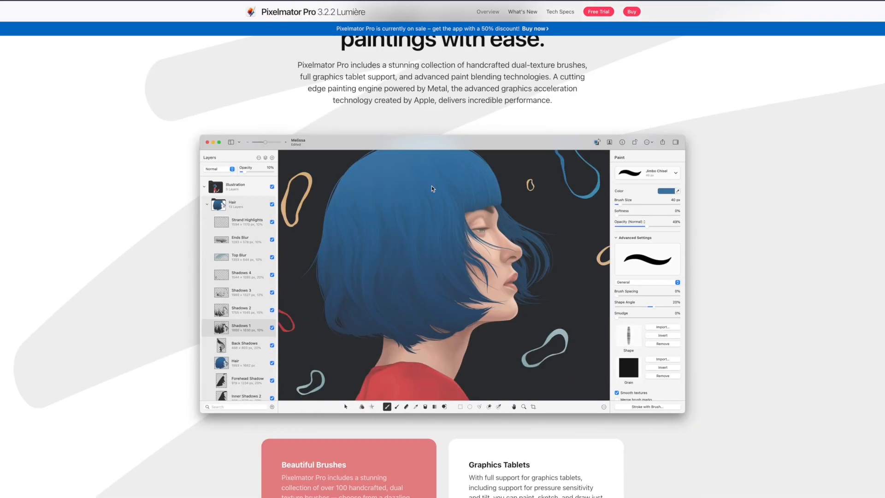
{"action": "scroll", "coordinate": [431, 187], "scroll_direction": "down", "scroll_amount": 5}
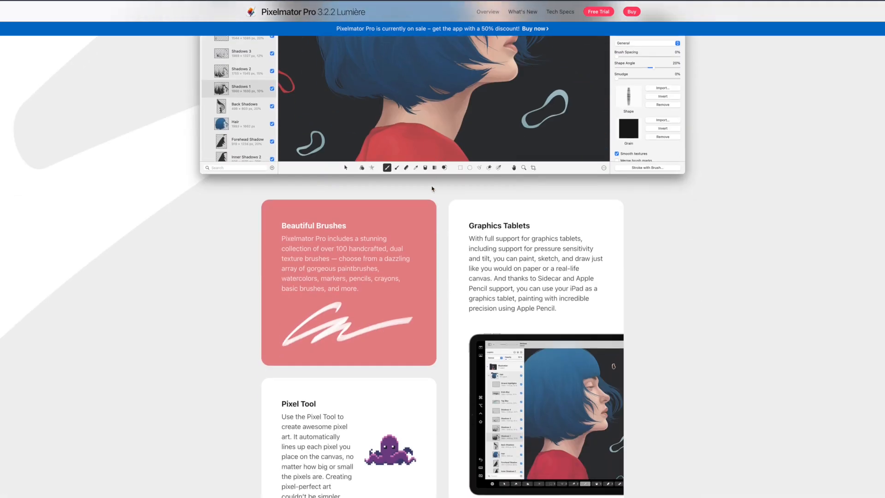
{"action": "scroll", "coordinate": [432, 186], "scroll_direction": "up", "scroll_amount": 4}
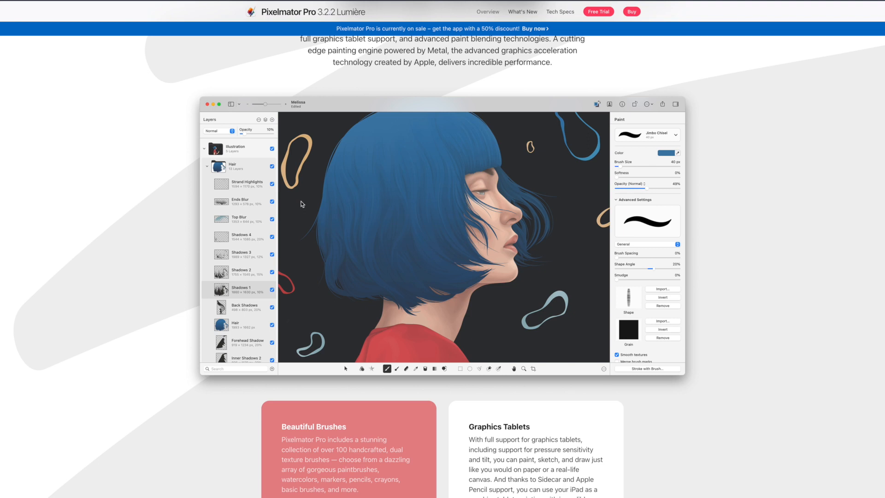
{"action": "scroll", "coordinate": [302, 205], "scroll_direction": "down", "scroll_amount": 3}
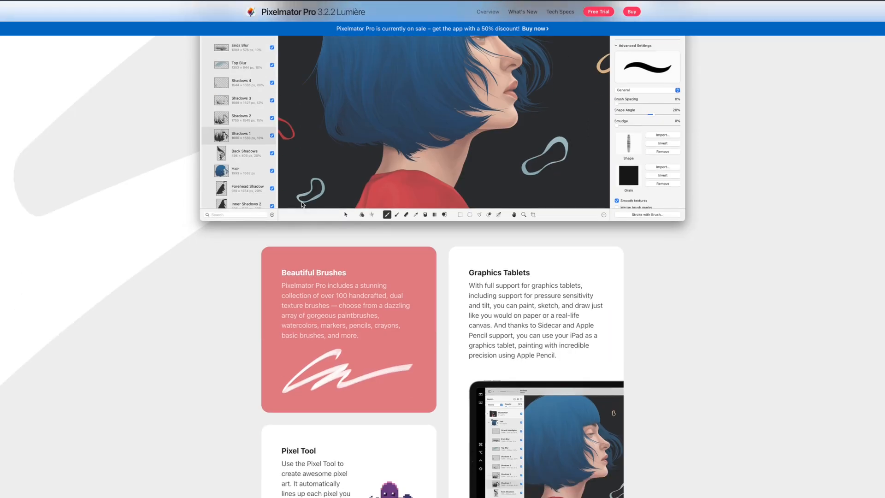
{"action": "scroll", "coordinate": [302, 204], "scroll_direction": "down", "scroll_amount": 15}
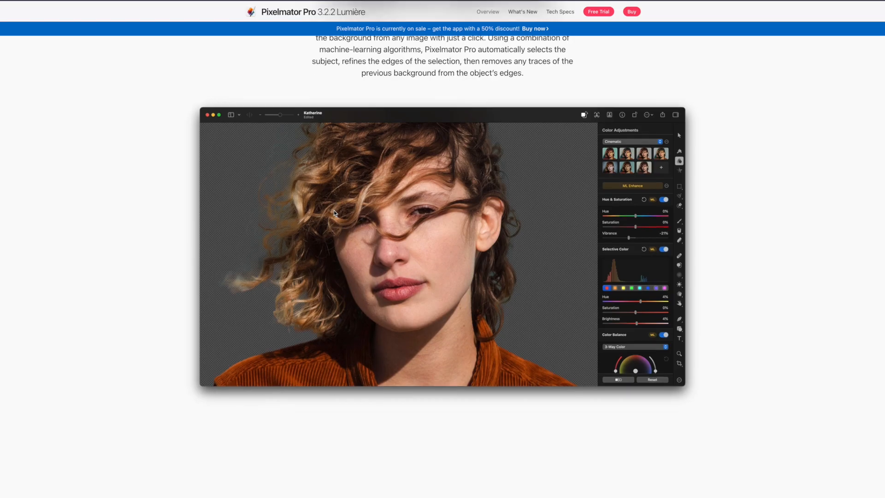
{"action": "scroll", "coordinate": [333, 210], "scroll_direction": "down", "scroll_amount": 10}
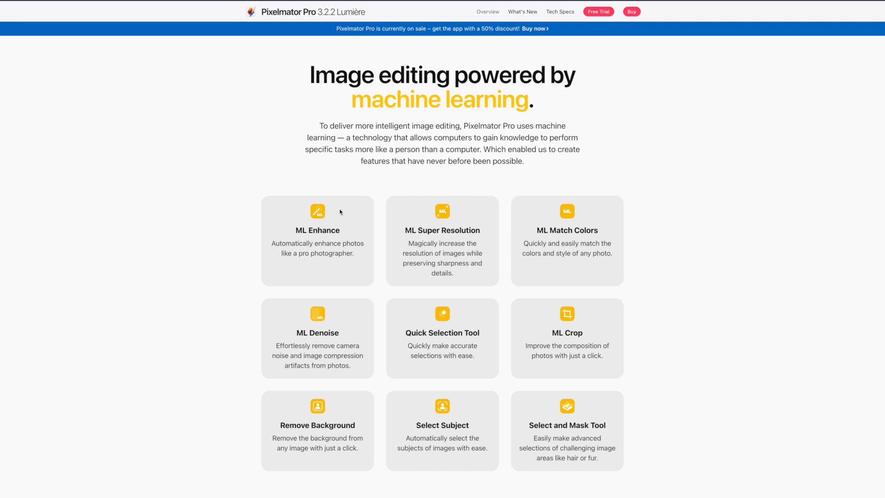
{"action": "scroll", "coordinate": [341, 212], "scroll_direction": "down", "scroll_amount": 4}
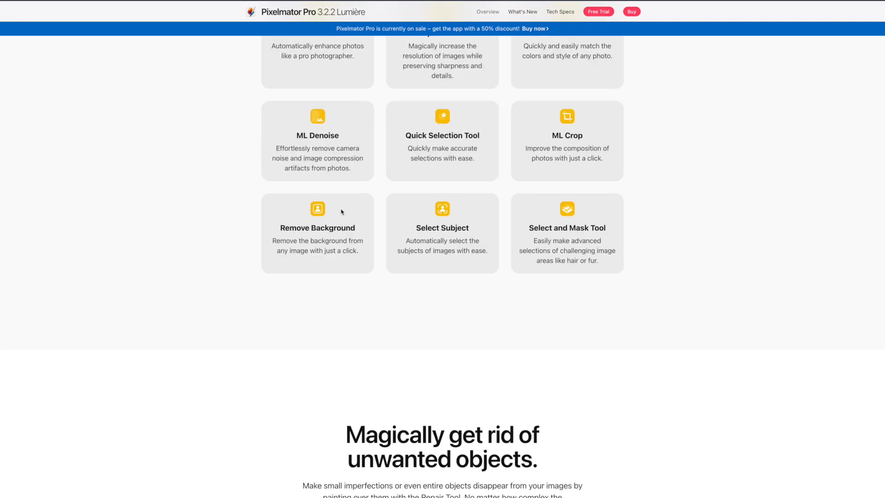
{"action": "scroll", "coordinate": [342, 211], "scroll_direction": "down", "scroll_amount": 6}
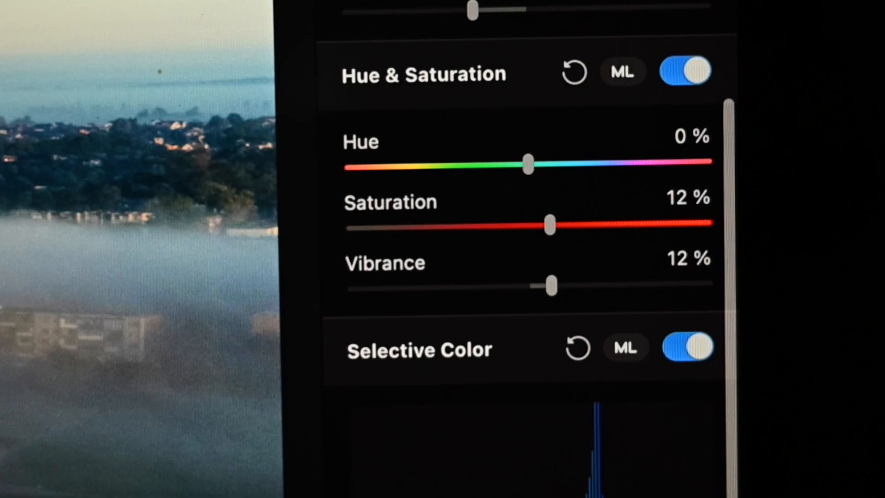
{"action": "scroll", "coordinate": [507, 249], "scroll_direction": "down", "scroll_amount": 10}
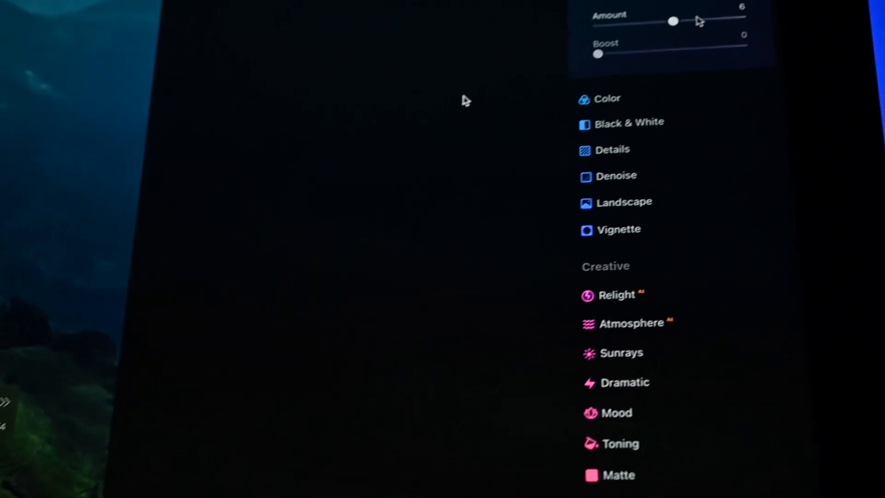
{"action": "left_click_drag", "start_coordinate": [698, 20], "coordinate": [689, 69]}
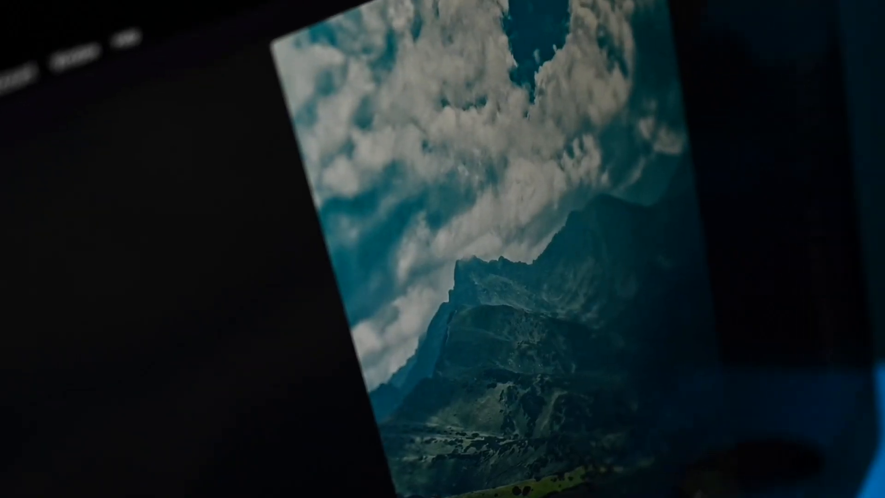